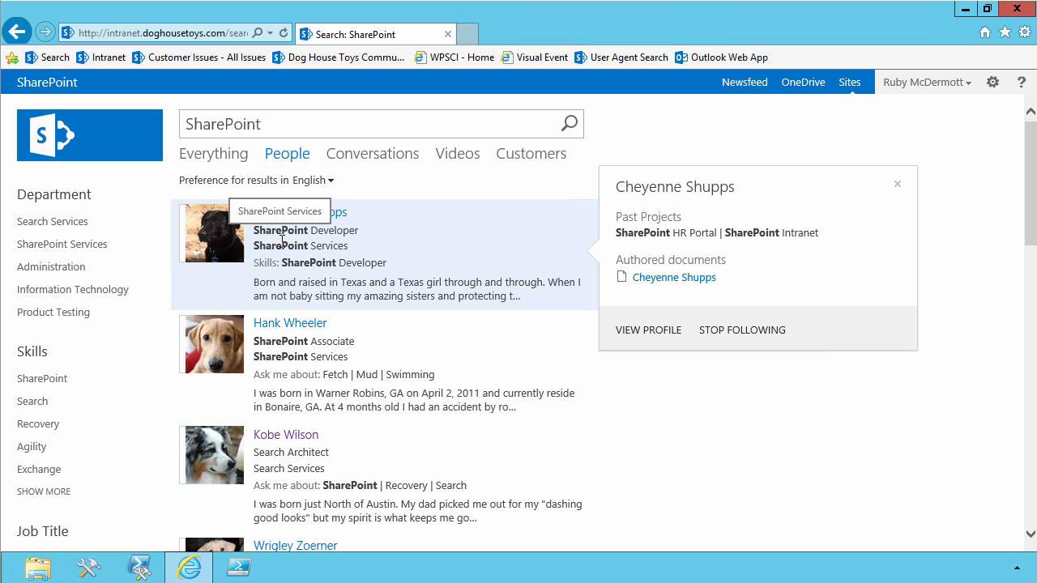
pyautogui.moveTo(293, 354)
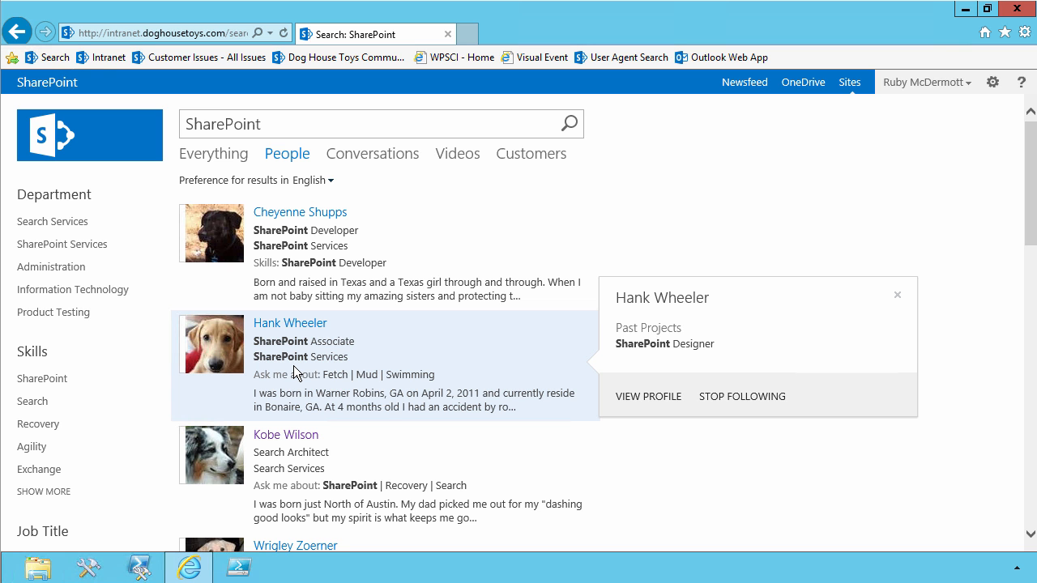
pyautogui.click(231, 131)
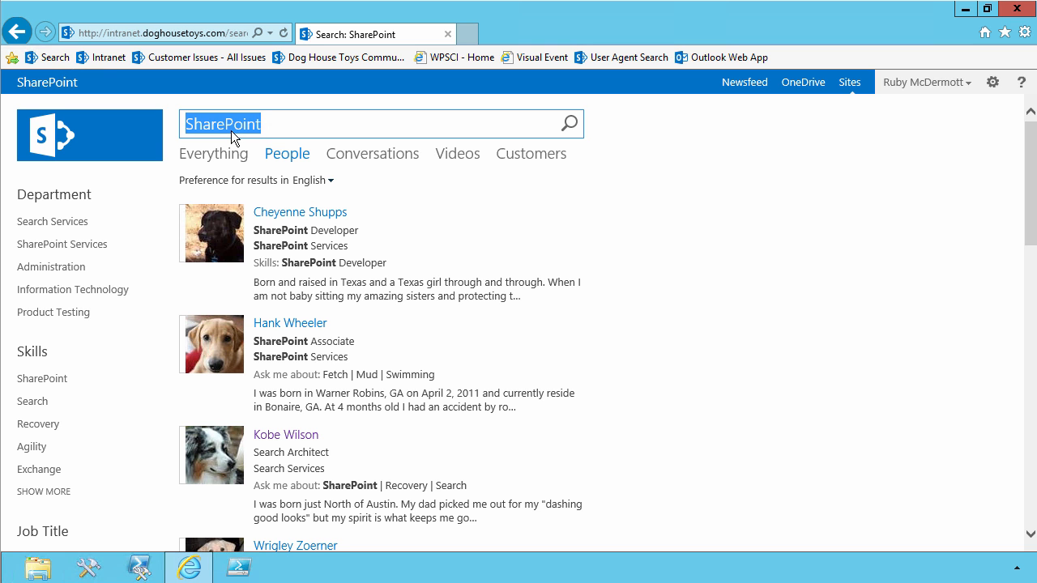
# Open the search site collection's query rules management page and set the result source to Local People Results (System).
pyautogui.click(992, 82)
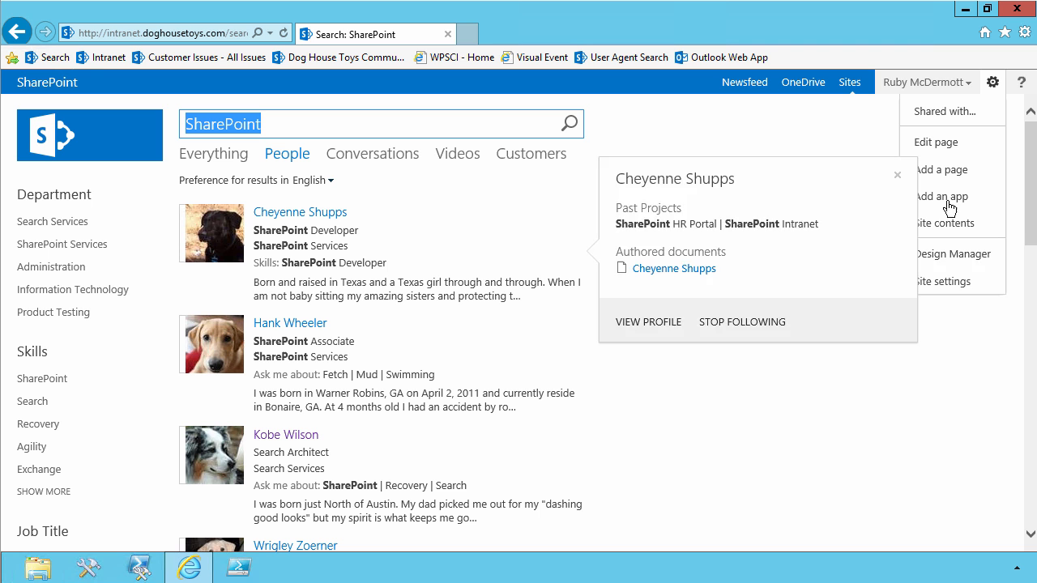
pyautogui.click(923, 284)
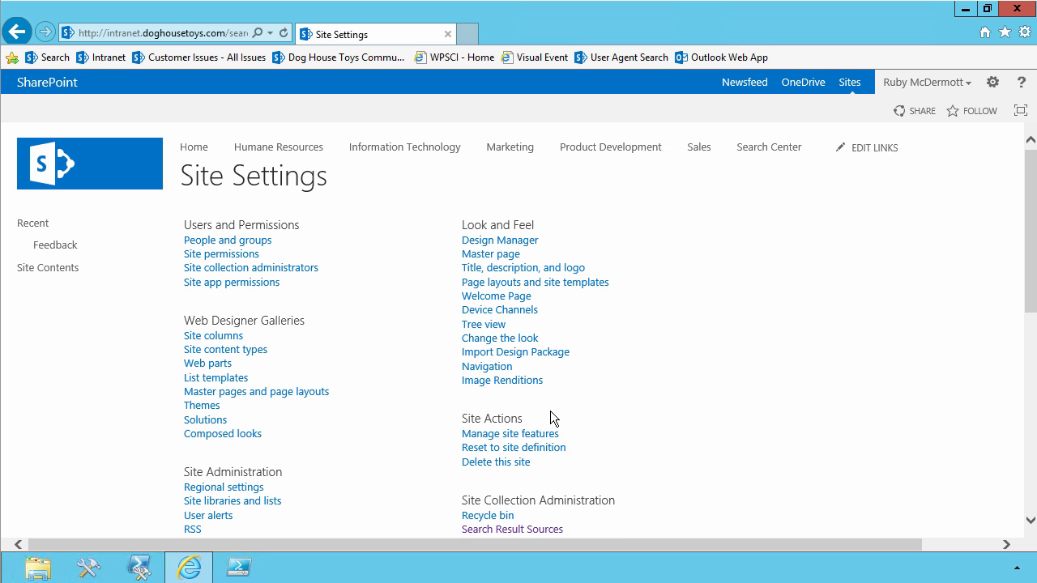
pyautogui.scroll(-3, 550, 414)
pyautogui.click(536, 416)
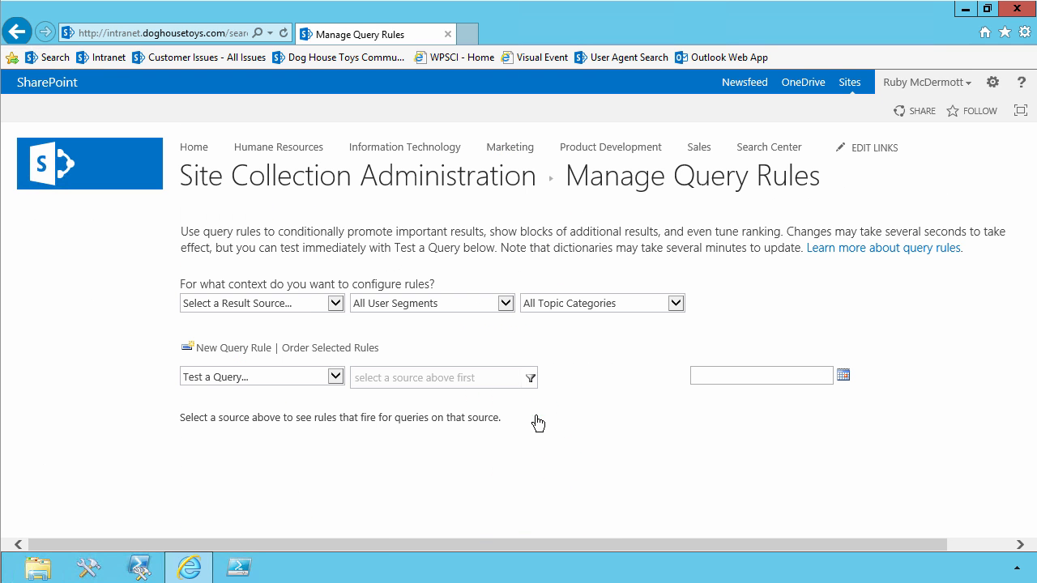
pyautogui.click(299, 307)
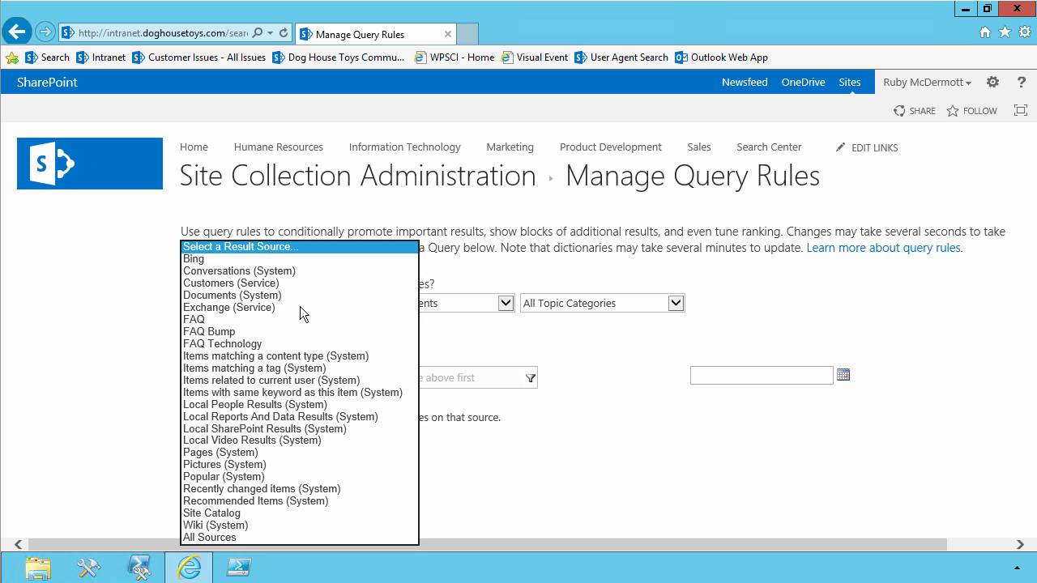
pyautogui.click(303, 405)
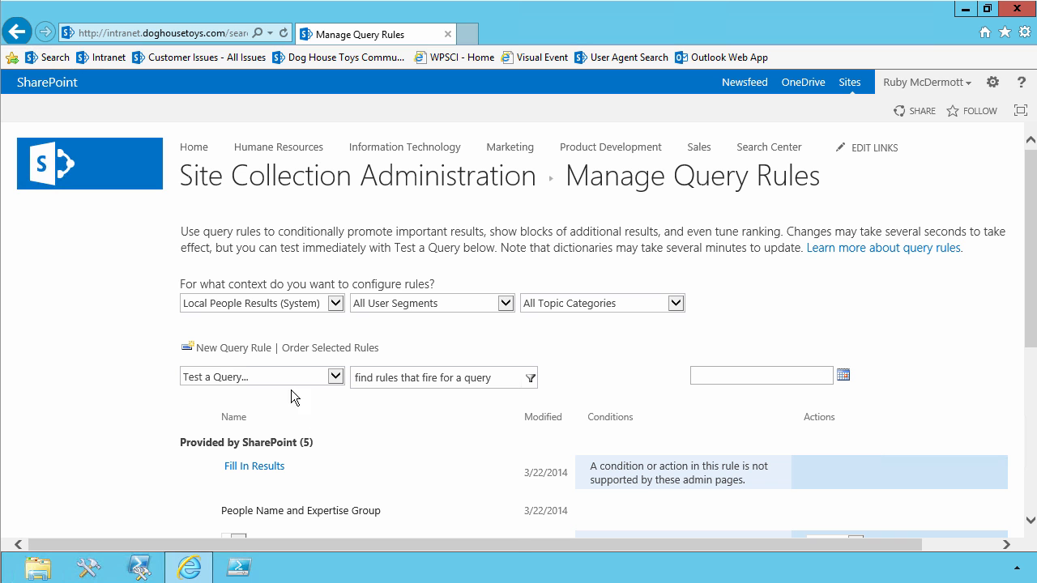
# Create a new query rule named Expertise and remove its default keyword condition so it fires on any query text.
pyautogui.click(237, 350)
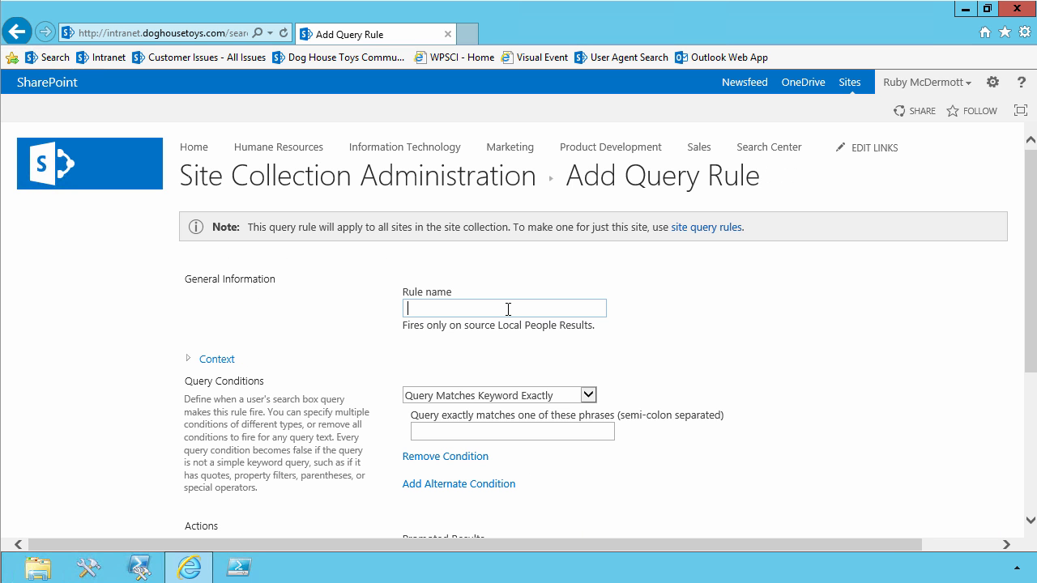
pyautogui.write('Expertise')
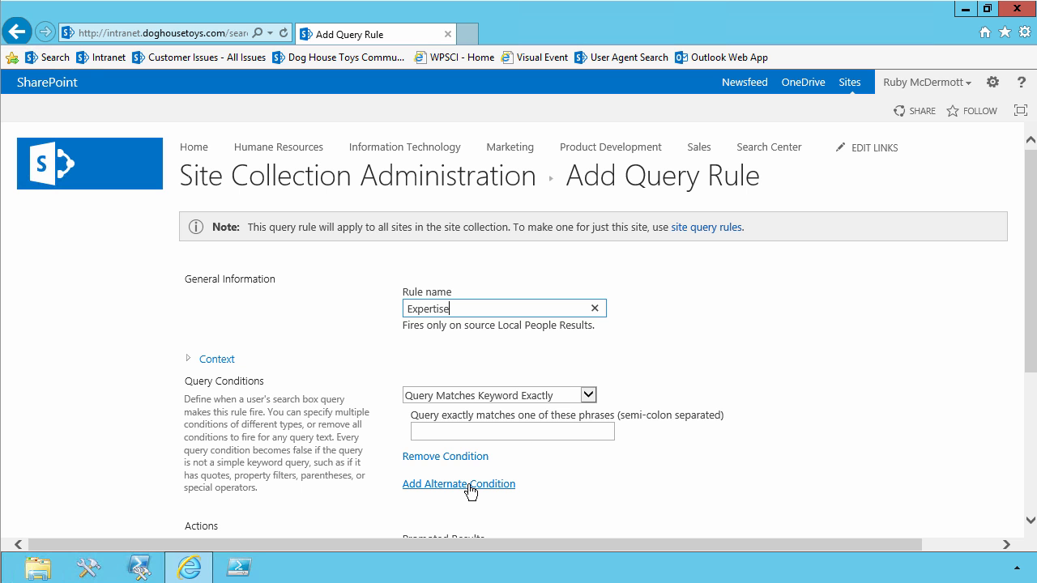
pyautogui.click(439, 460)
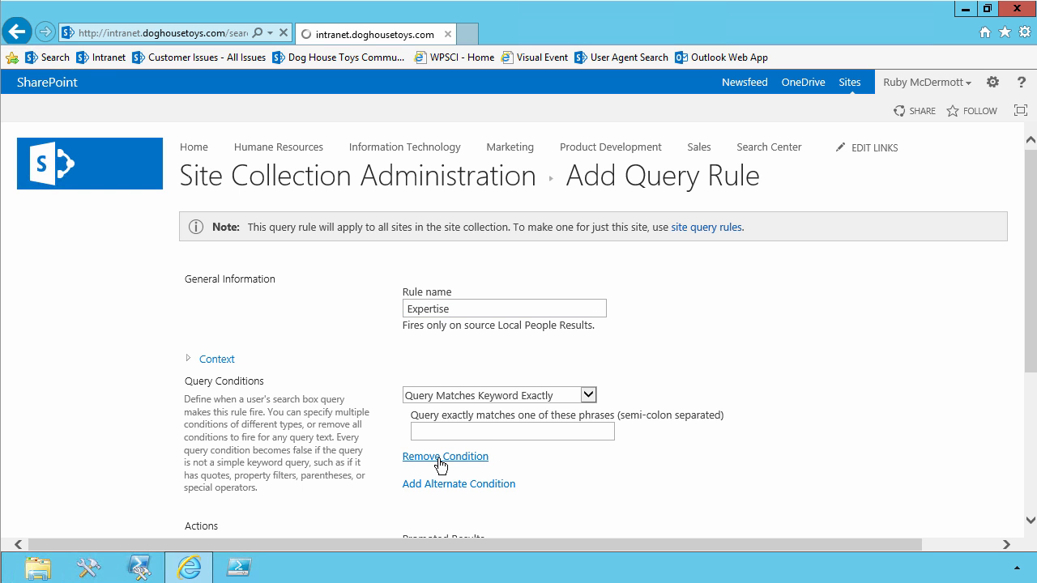
# Add a result block to the rule and title it People who know about "{subjectTerms}".
pyautogui.scroll(-3, 440, 465)
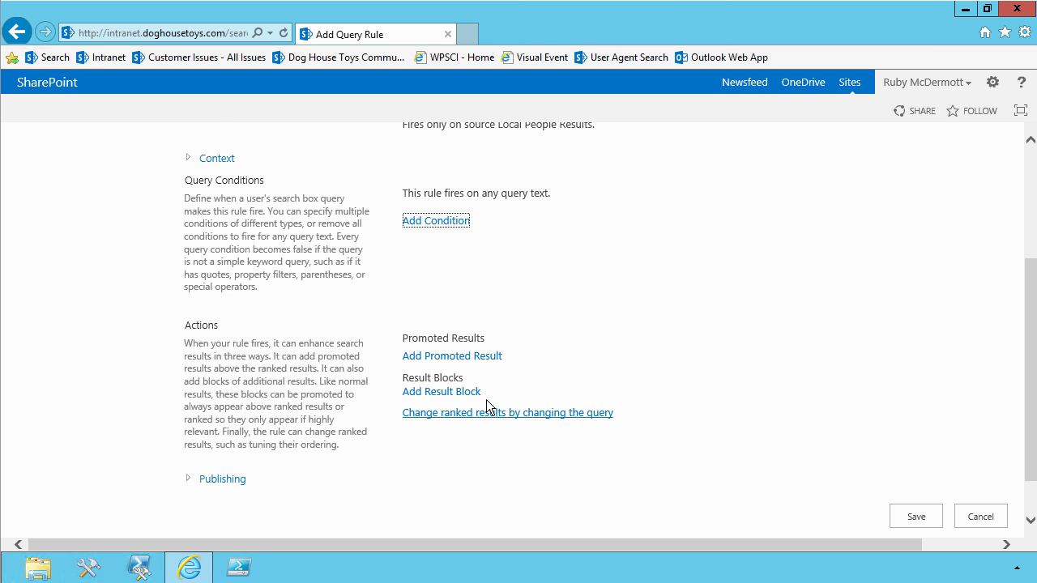
pyautogui.click(444, 393)
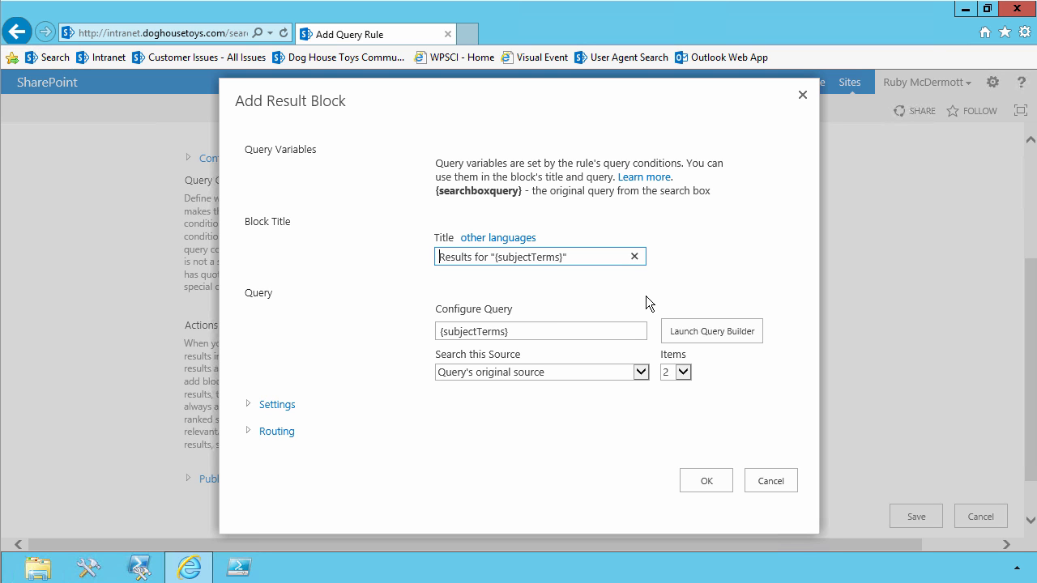
pyautogui.write('People wh')
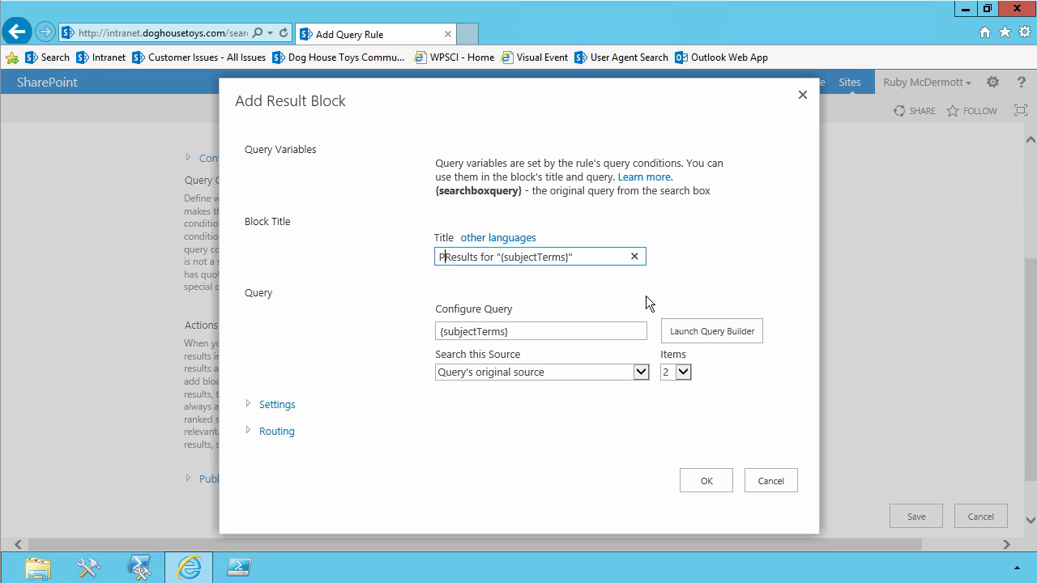
pyautogui.write('o know ab')
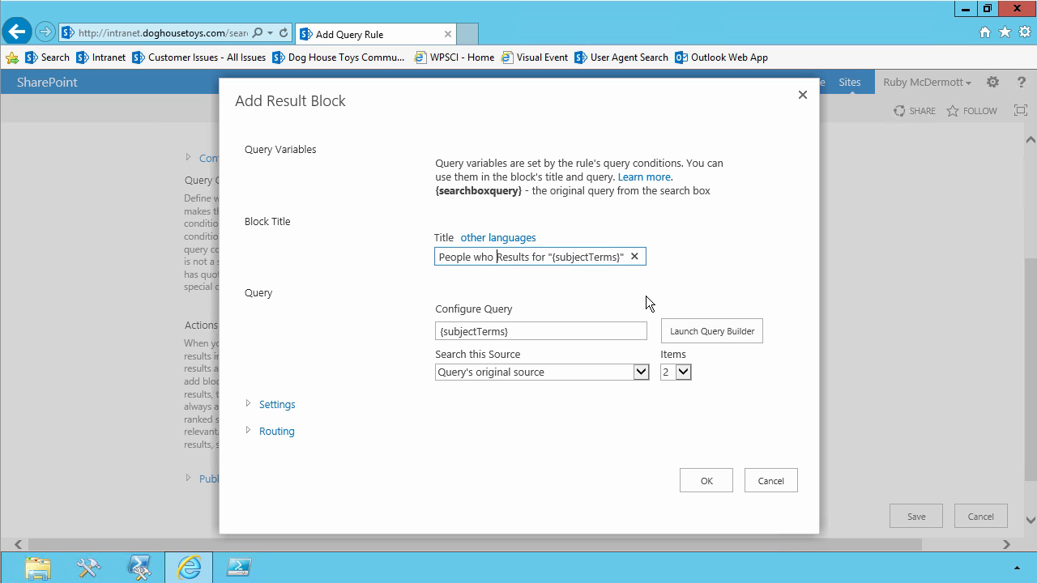
pyautogui.write('out')
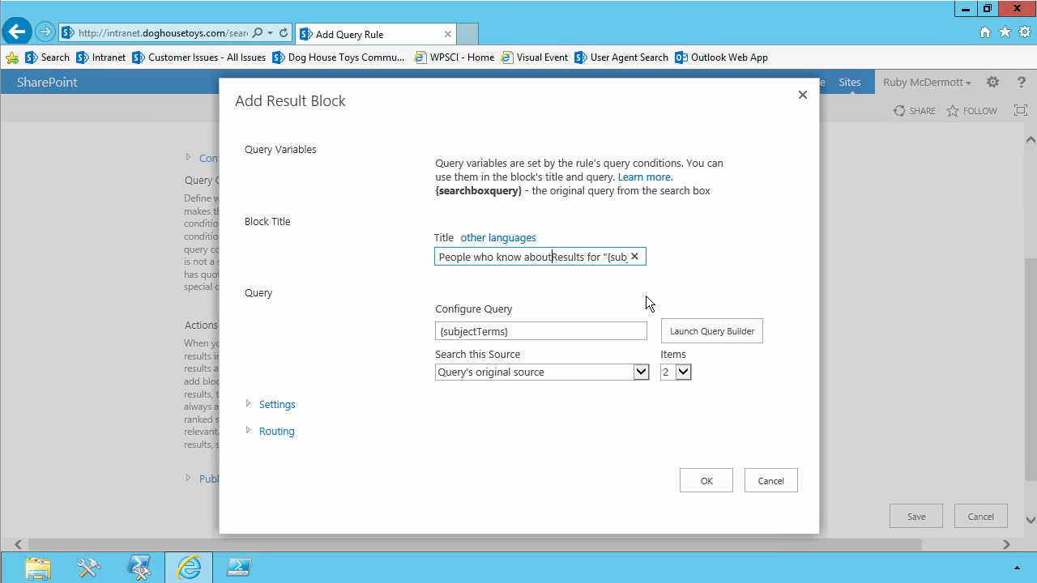
pyautogui.press('Delete')
pyautogui.press('Delete')
pyautogui.press('Delete')
pyautogui.press('Delete')
pyautogui.press('Delete')
pyautogui.press('Delete')
pyautogui.press('Delete')
pyautogui.press('Delete')
pyautogui.press('Delete')
pyautogui.press('Delete')
pyautogui.press('Delete')
pyautogui.press('Delete')
pyautogui.press('End')
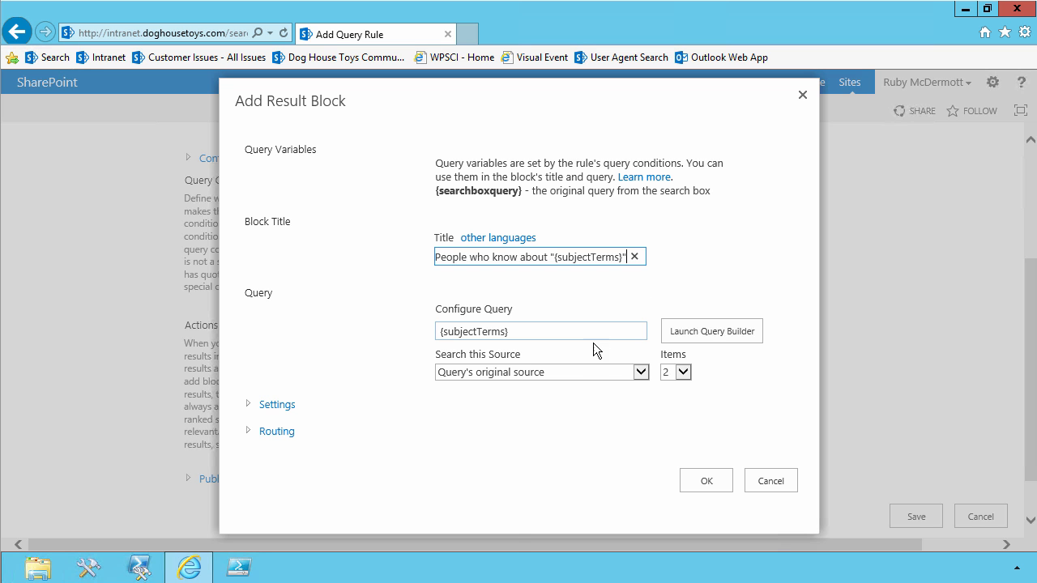
# In the result block's query builder, select Local People Results (System) as the source and cut {subjectTerms} from the query text.
pyautogui.click(746, 336)
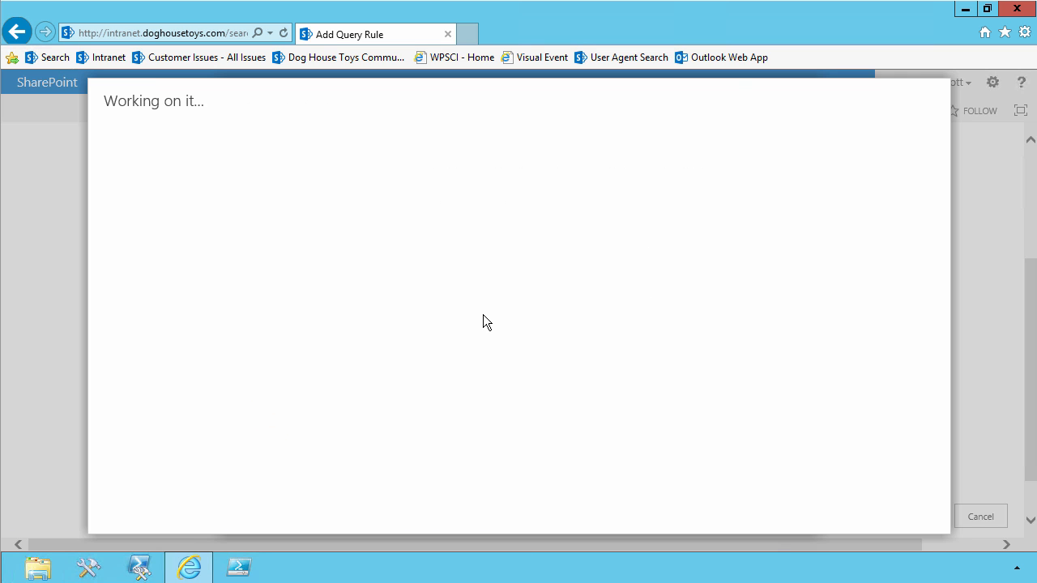
pyautogui.click(417, 169)
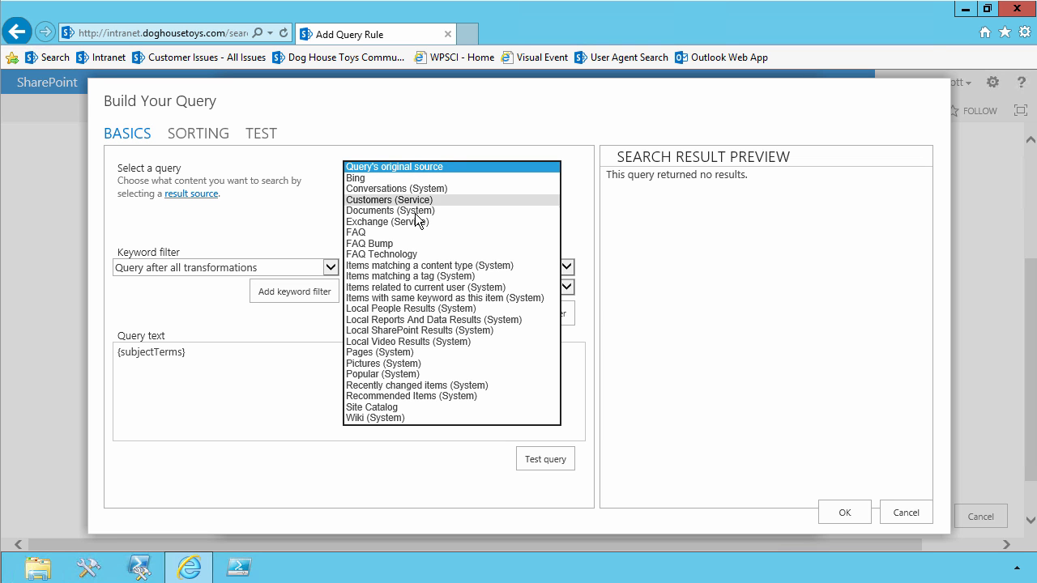
pyautogui.click(414, 310)
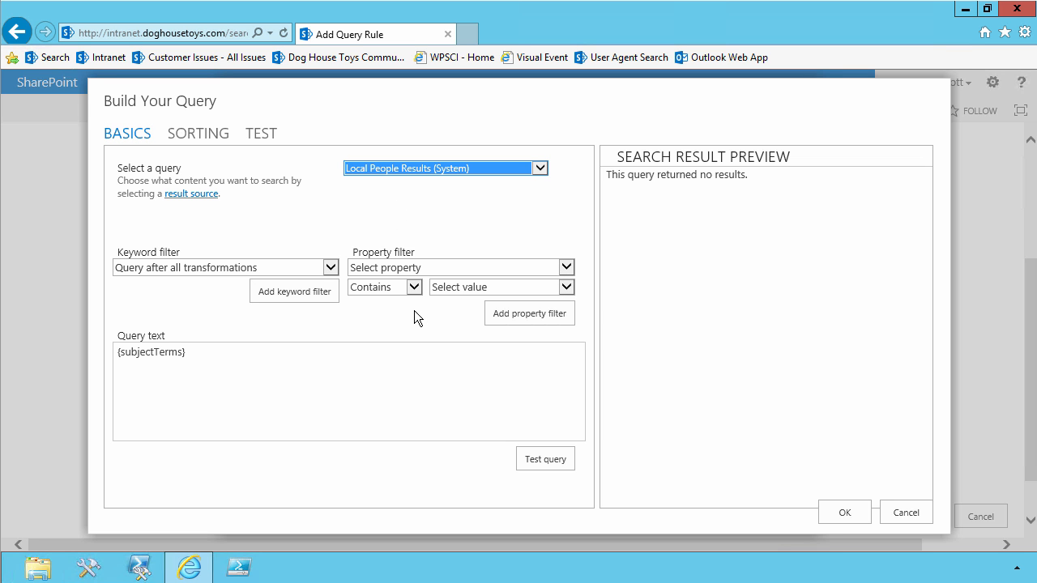
pyautogui.click(290, 363)
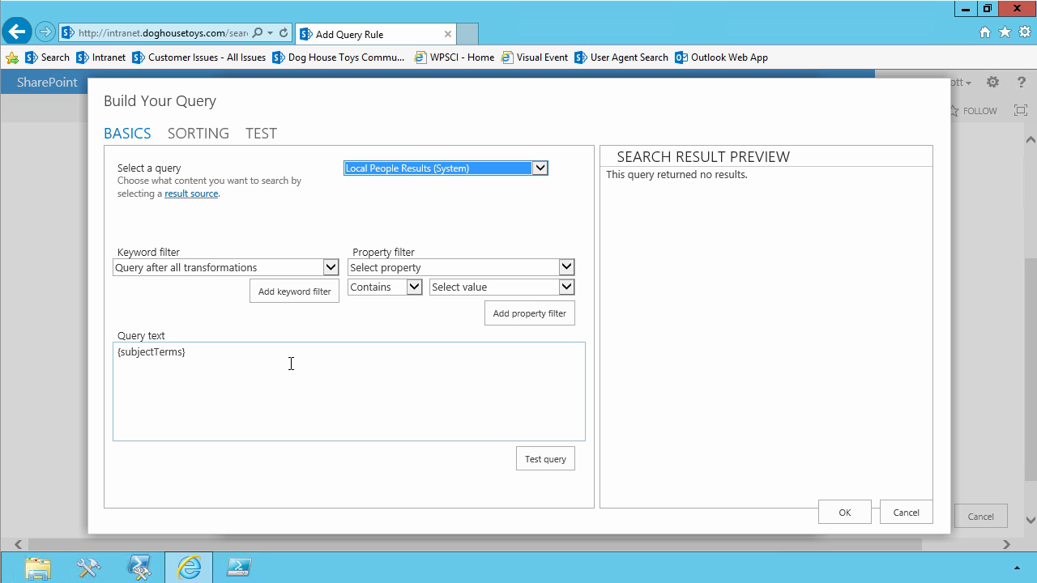
pyautogui.moveTo(303, 349); pyautogui.dragTo(95, 361)
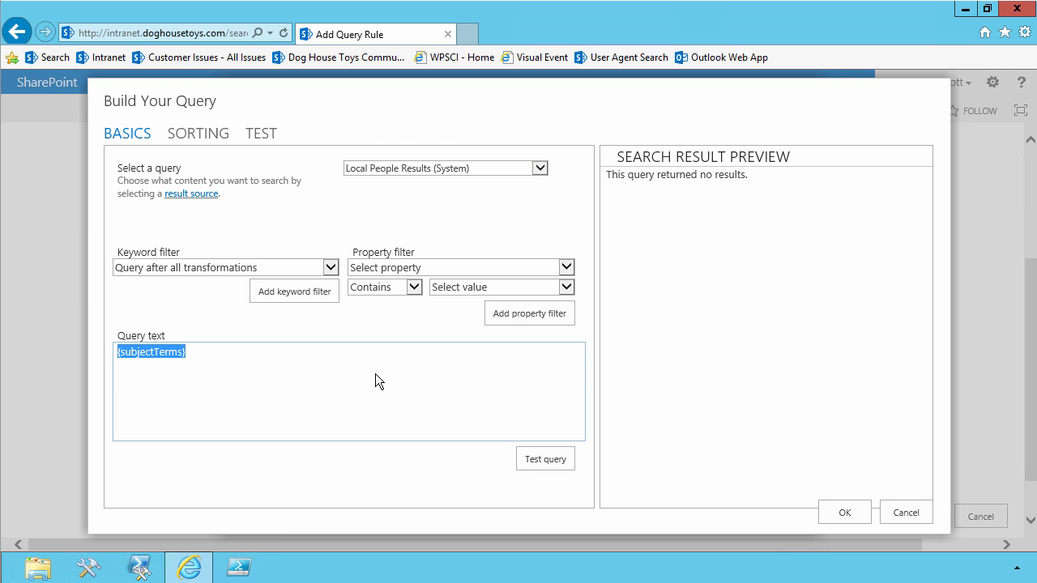
pyautogui.press('Delete')
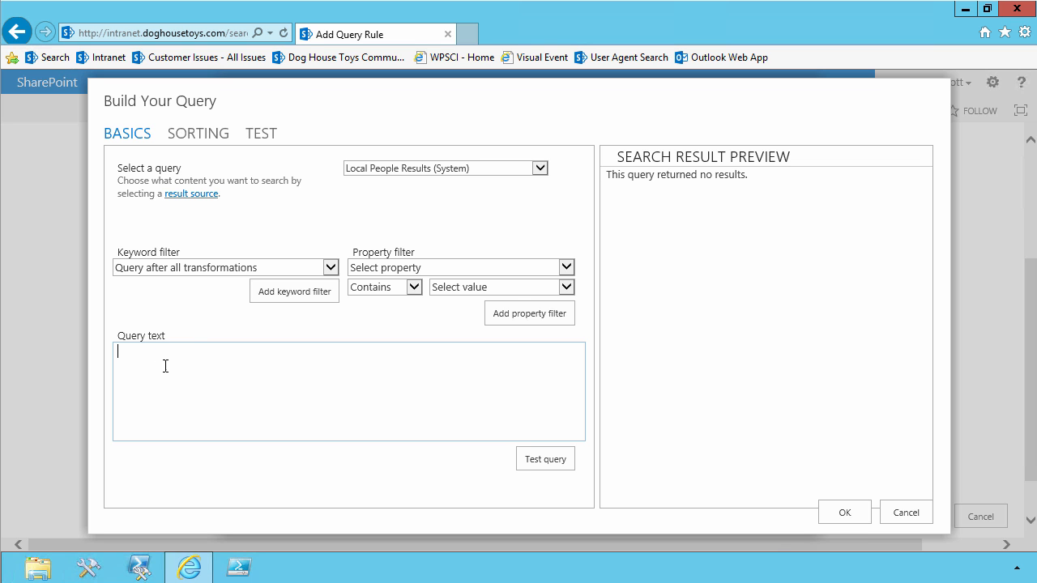
# Show all managed properties for the property filter and choose Responsibilities.
pyautogui.click(398, 268)
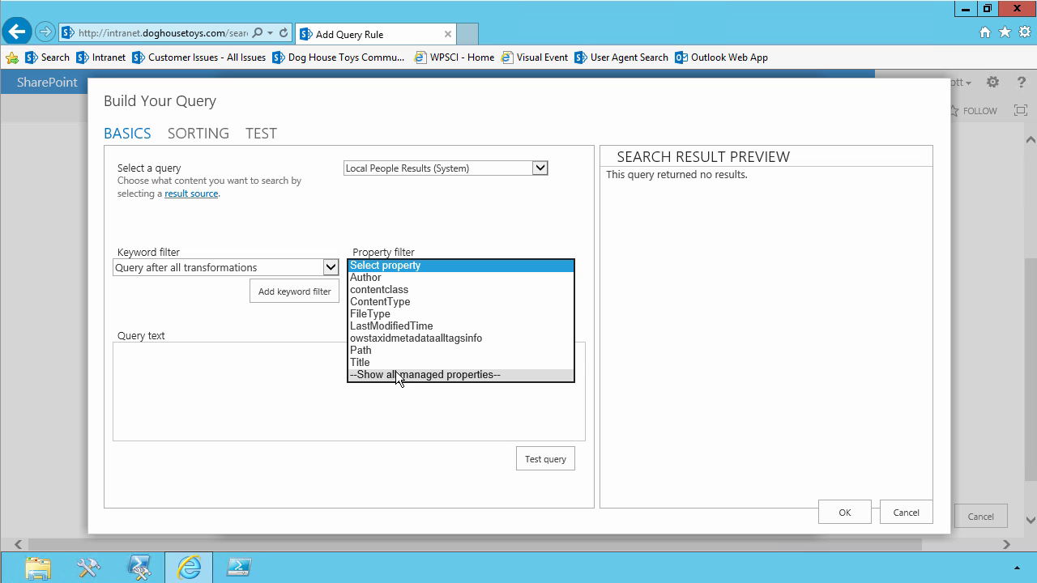
pyautogui.click(399, 376)
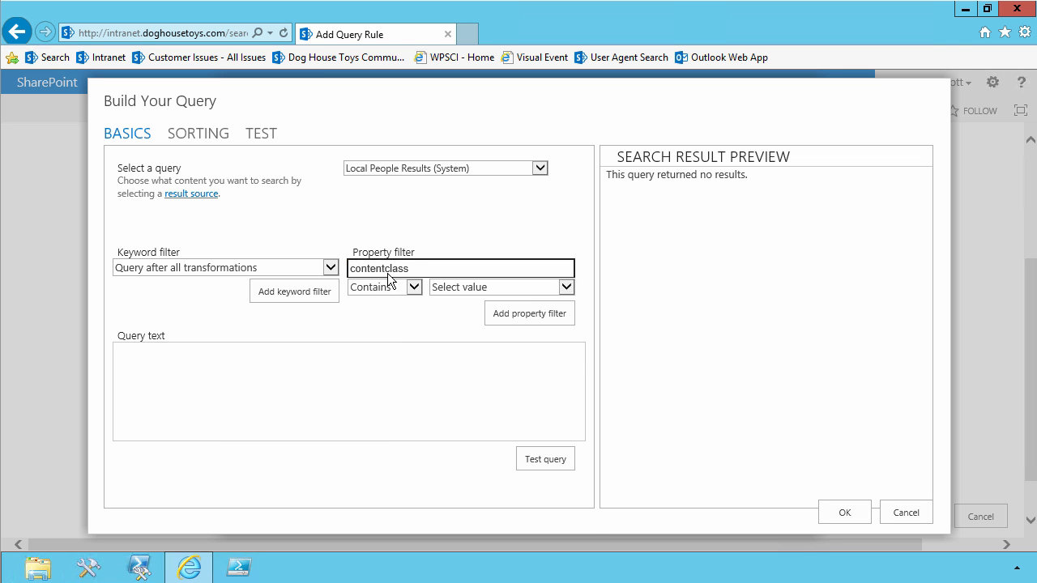
pyautogui.click(387, 266)
pyautogui.scroll(-15, 387, 272)
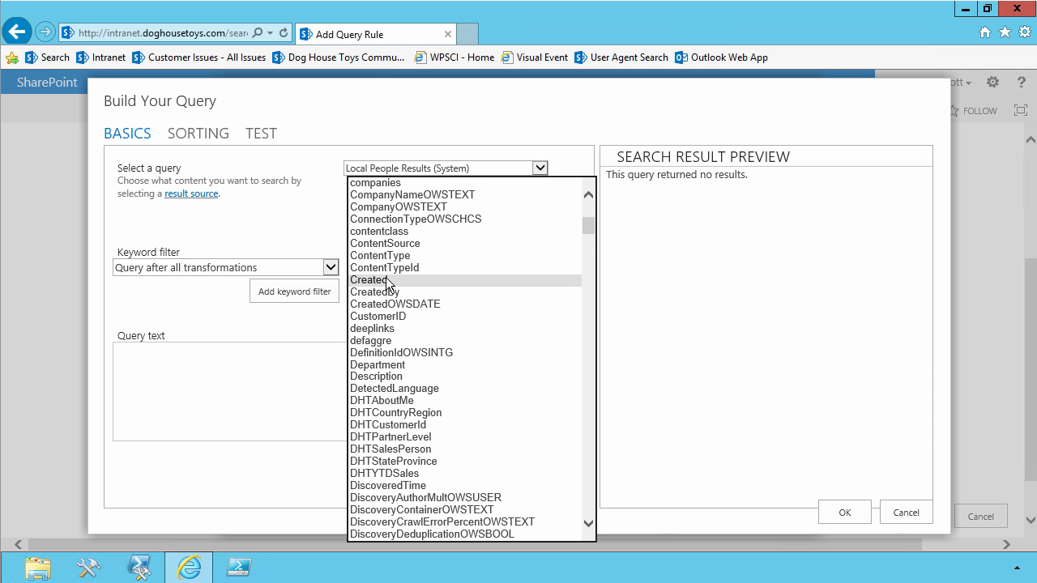
pyautogui.scroll(-20, 387, 283)
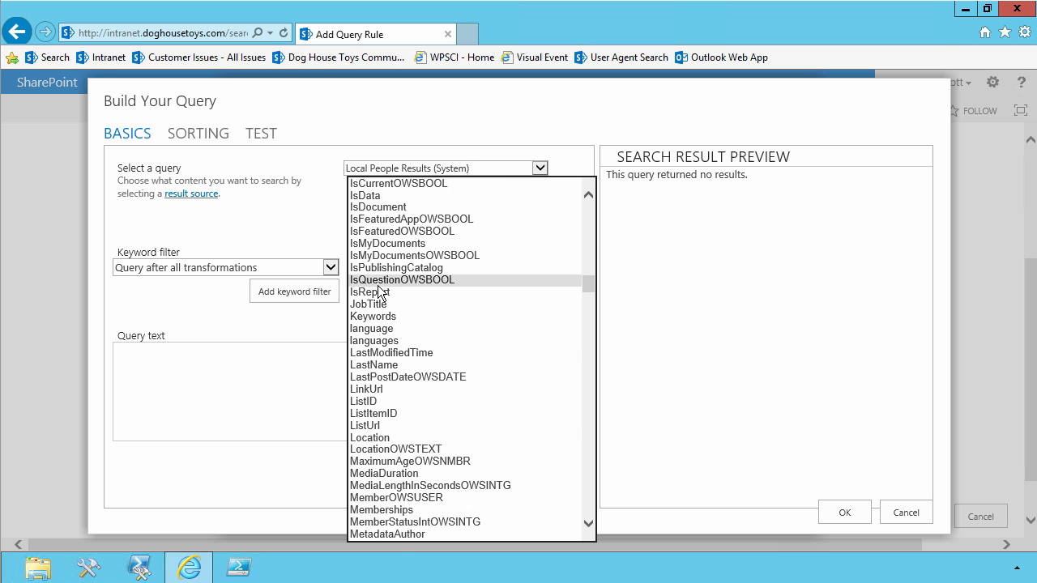
pyautogui.scroll(-20, 380, 293)
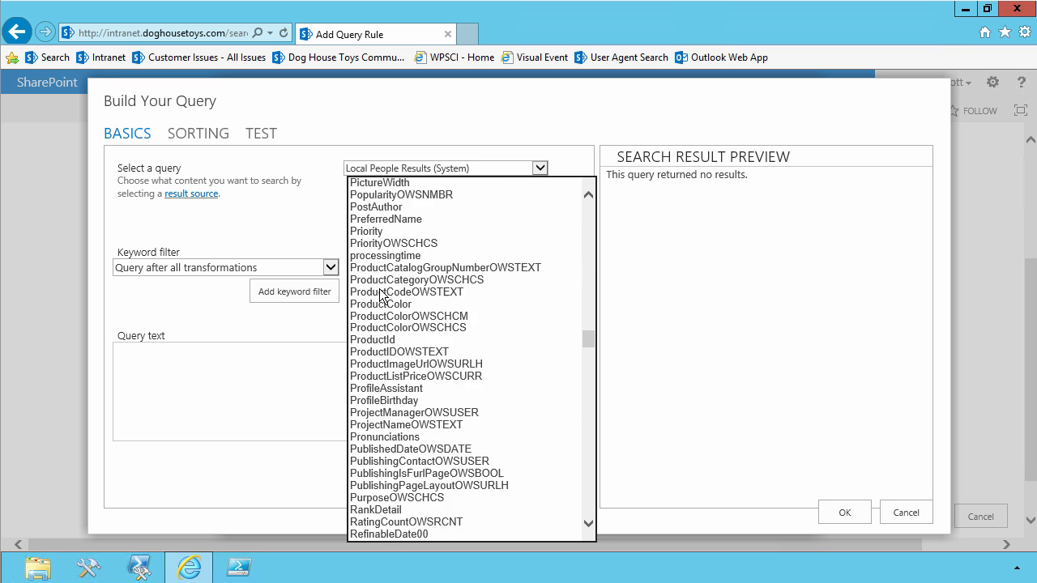
pyautogui.scroll(-20, 380, 293)
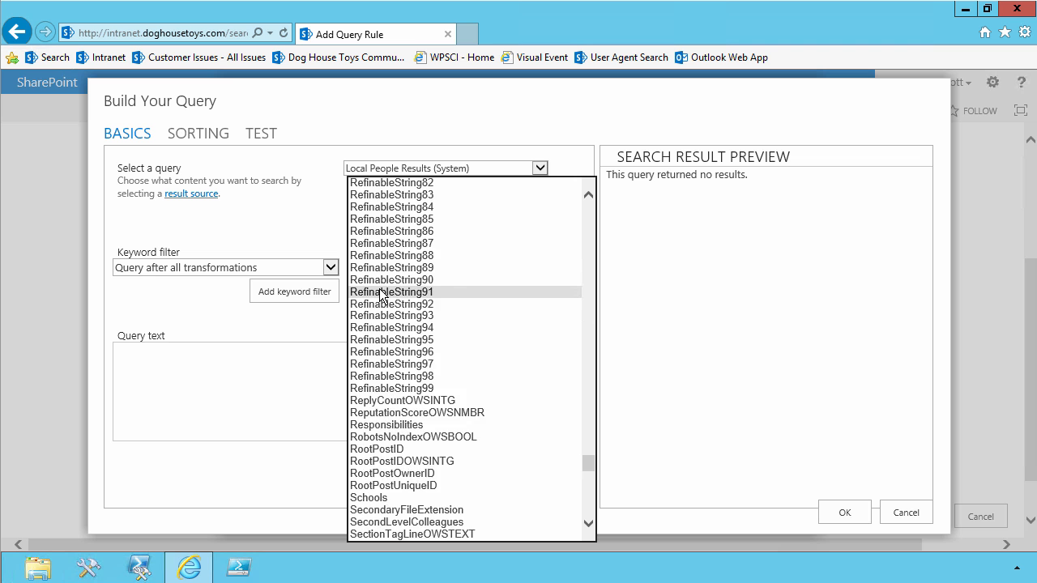
pyautogui.scroll(-2, 381, 295)
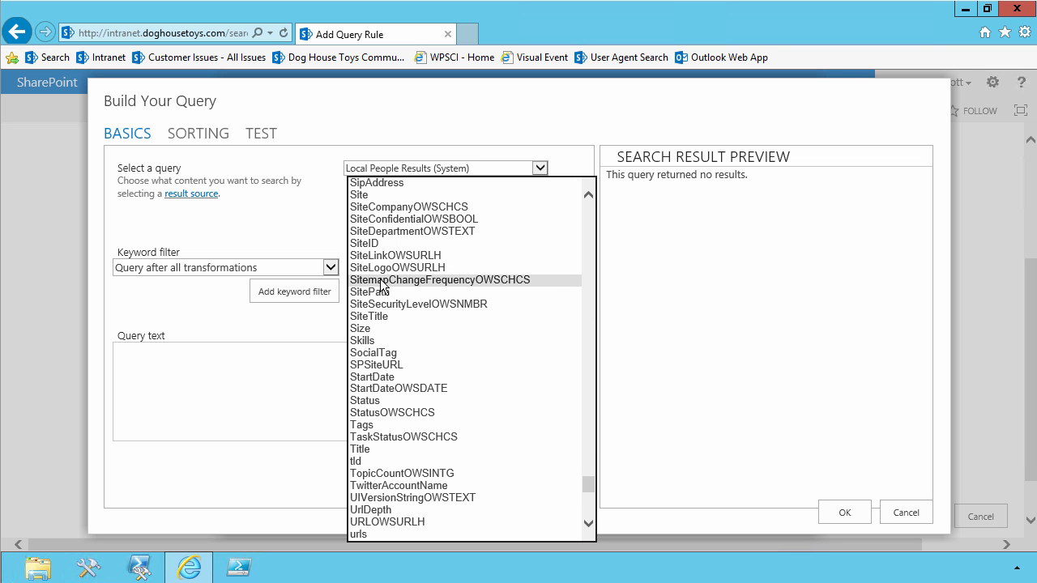
pyautogui.scroll(5, 380, 280)
pyautogui.click(379, 209)
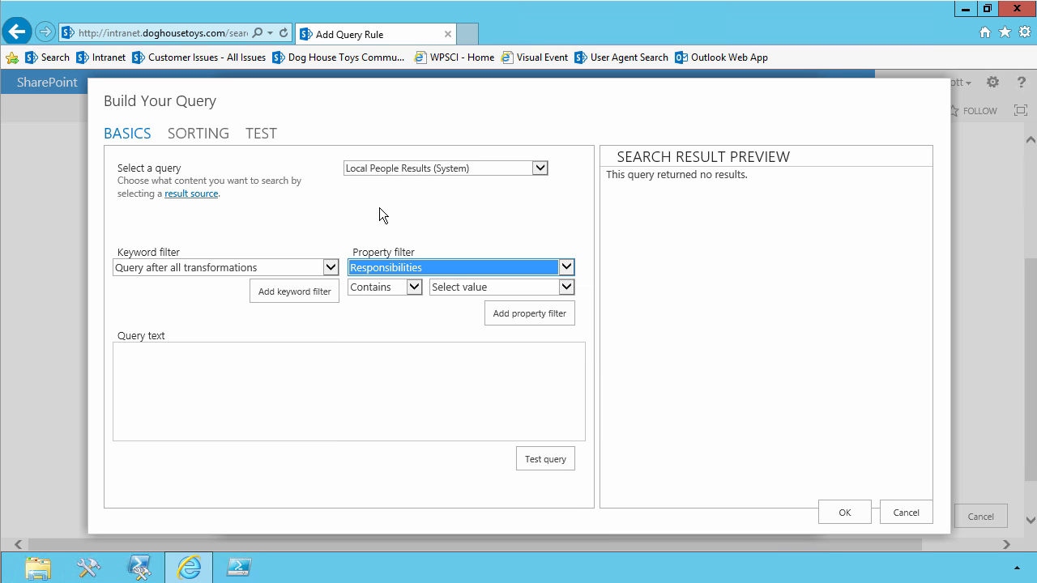
# Set the Responsibilities filter to contain the manual value {subjectTerms} and add it to the query text.
pyautogui.click(459, 286)
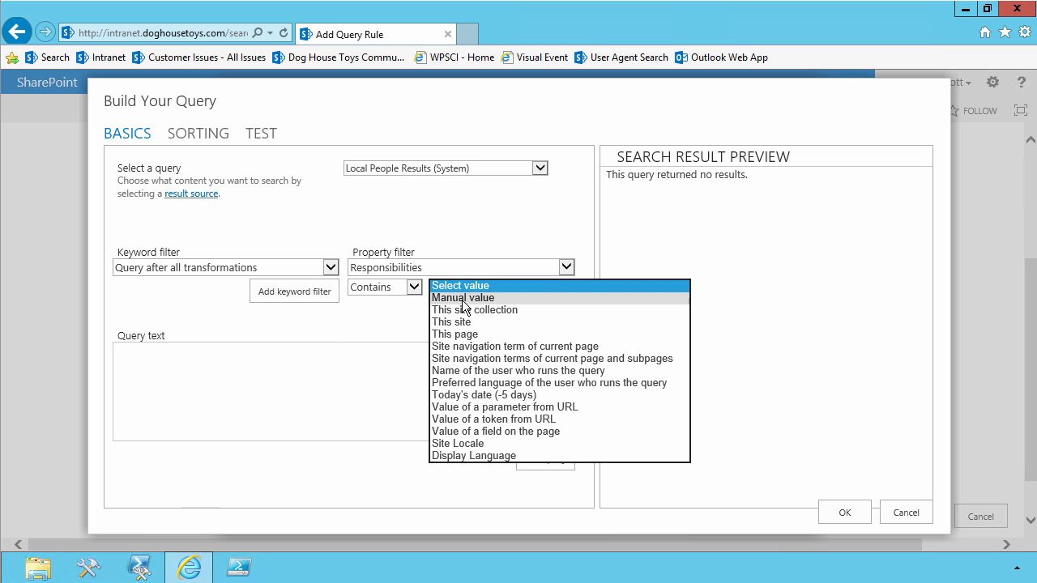
pyautogui.click(461, 298)
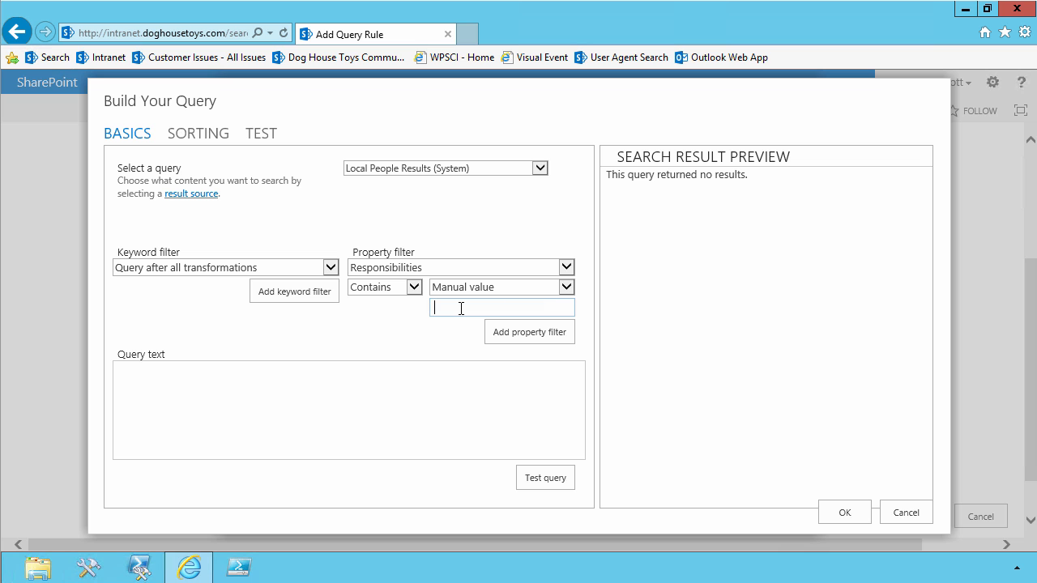
pyautogui.write('{subjectTerms}')
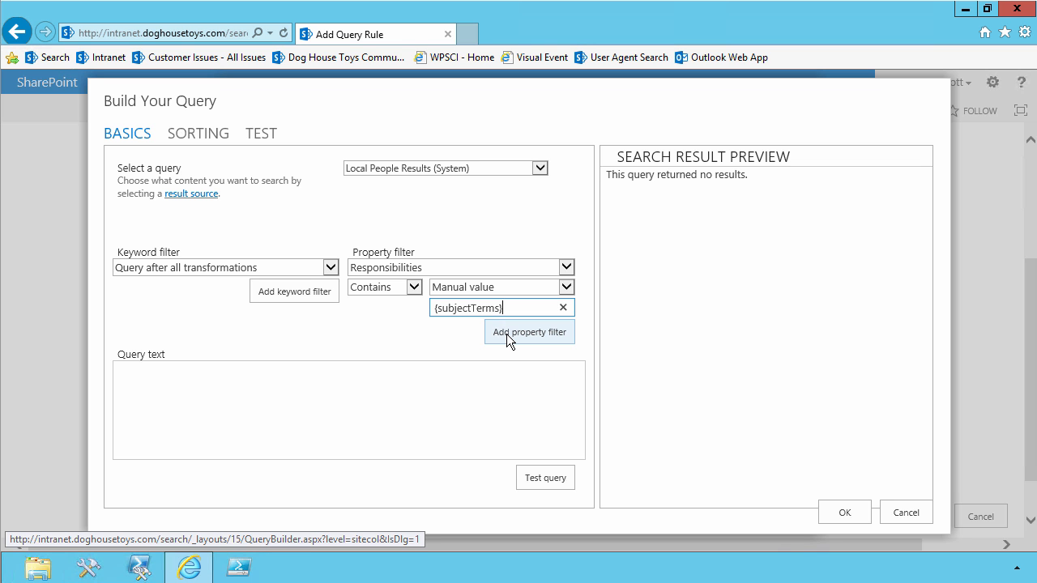
pyautogui.click(506, 339)
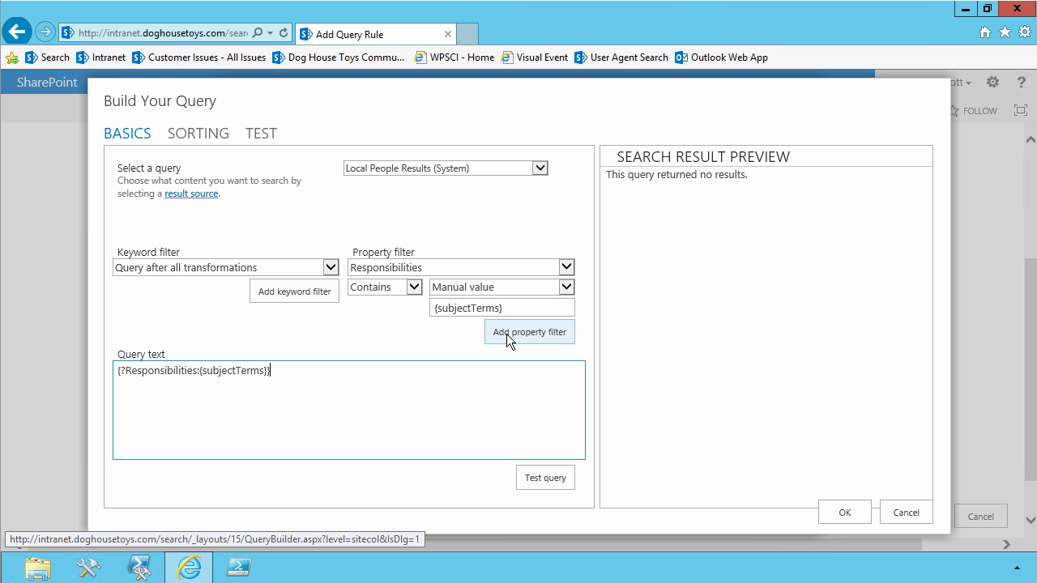
# Add a second property filter to the query text for Skills containing {subjectTerms}.
pyautogui.click(440, 264)
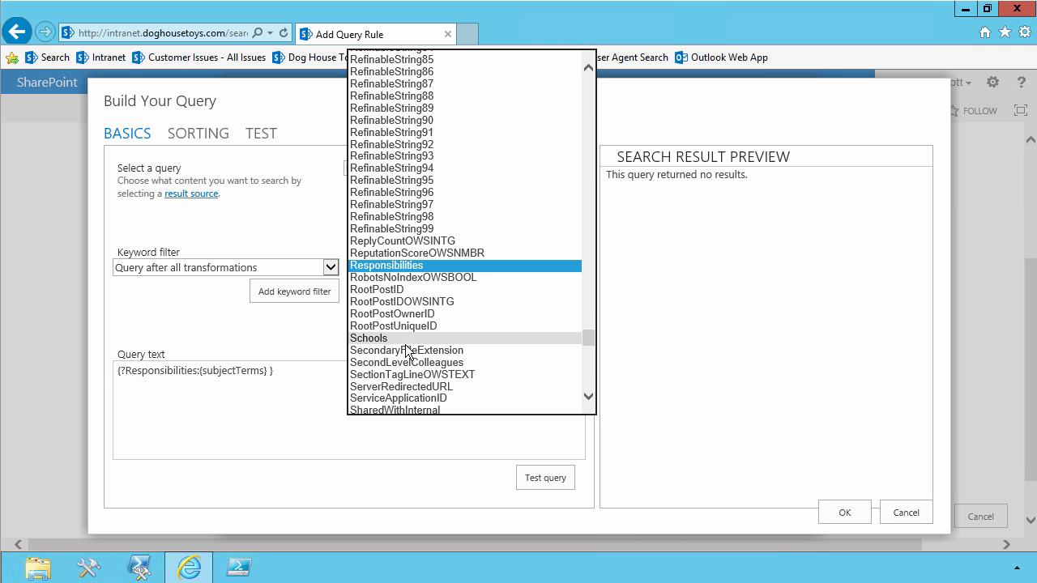
pyautogui.scroll(-4, 407, 348)
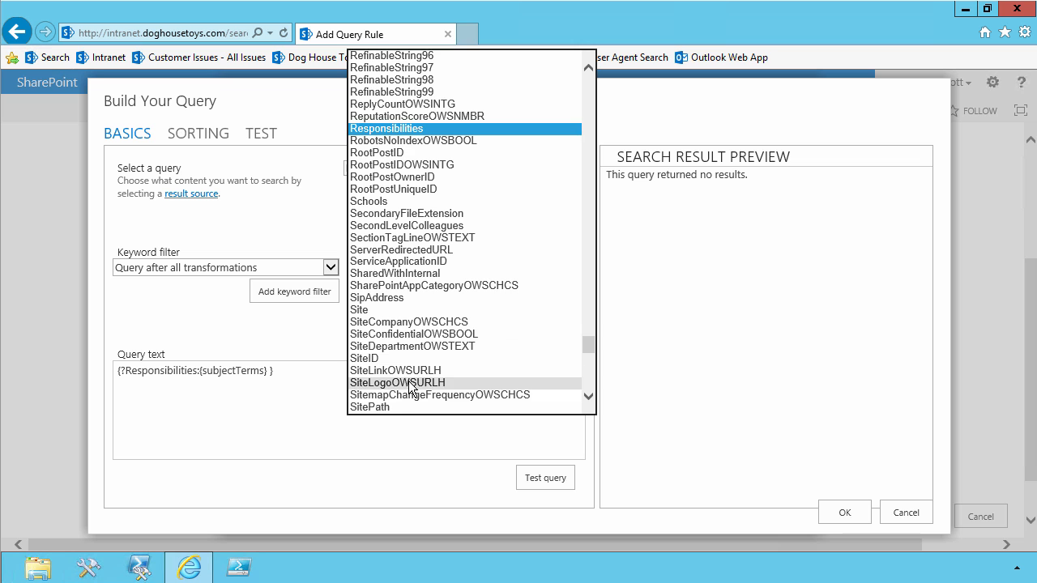
pyautogui.scroll(-2, 408, 381)
pyautogui.click(408, 372)
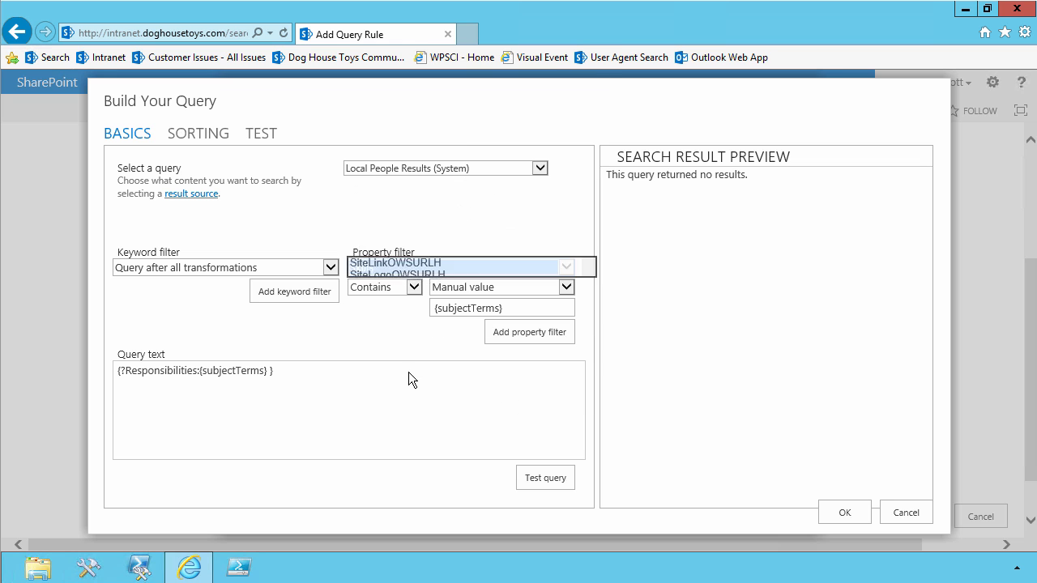
pyautogui.click(504, 332)
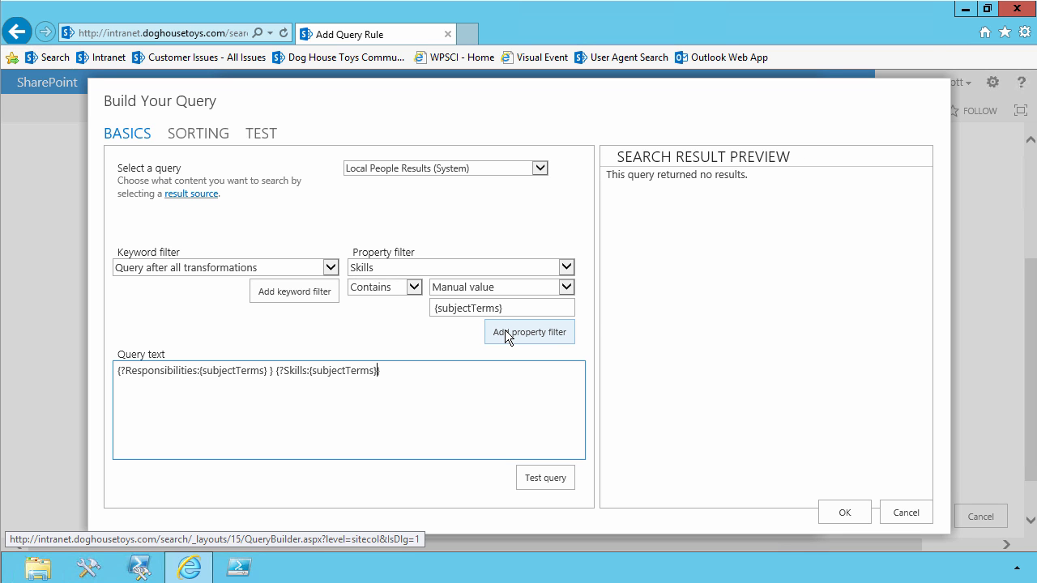
# Merge both filters in the query text into {?Responsibilities:{subjectTerms} OR Skills:{subjectTerms}} and test the query.
pyautogui.hotkey('shift', 'Left')
pyautogui.hotkey('shift', 'Left')
pyautogui.hotkey('shift', 'Left')
pyautogui.hotkey('shift', 'Left')
pyautogui.write('OR')
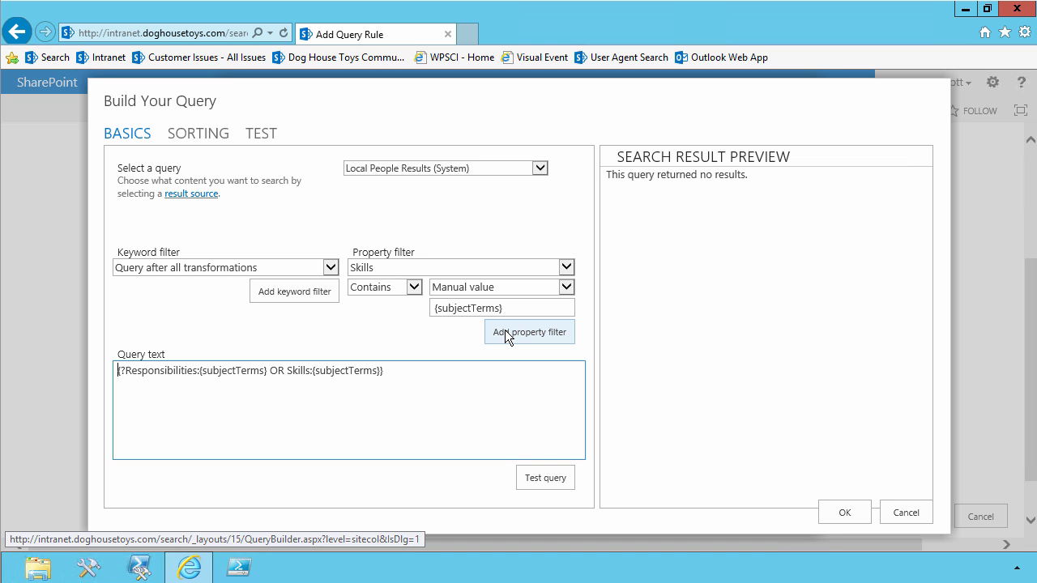
pyautogui.click(544, 478)
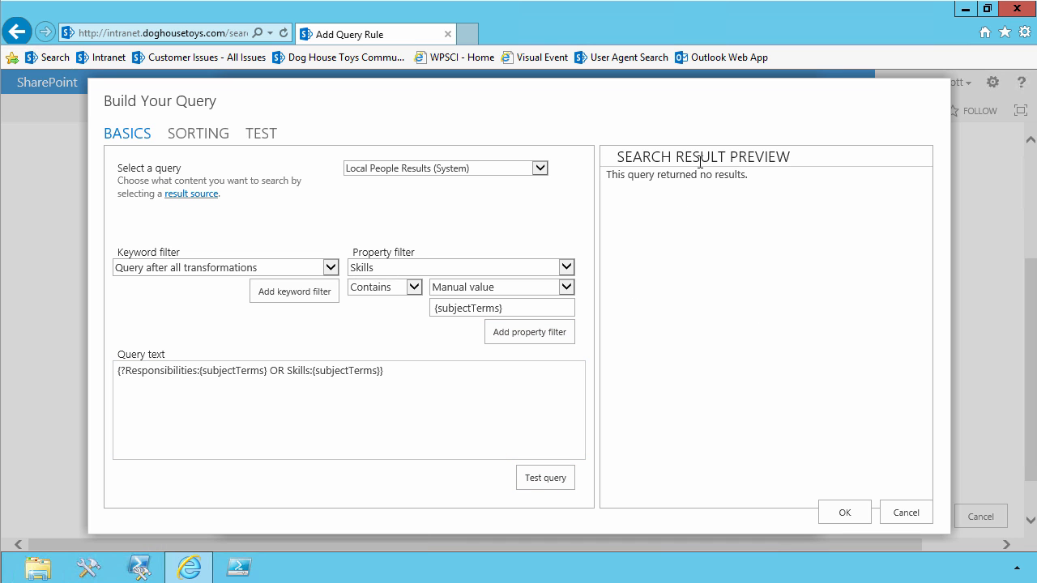
# Show the query template variables and test the query with SharePoint as the {subjectTerms} value.
pyautogui.click(260, 138)
pyautogui.click(557, 161)
pyautogui.click(285, 293)
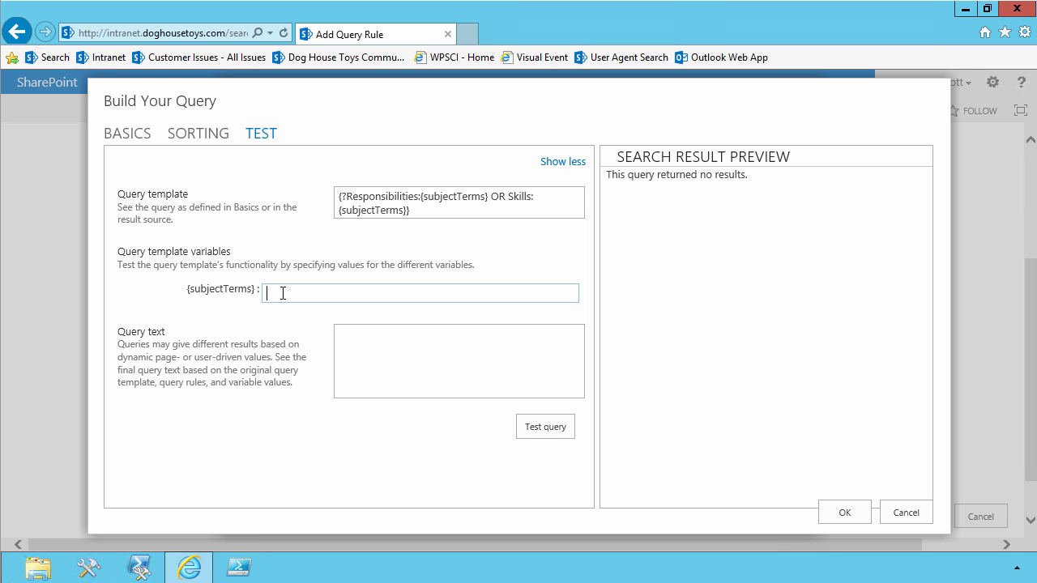
pyautogui.write('SharePoint')
pyautogui.click(541, 425)
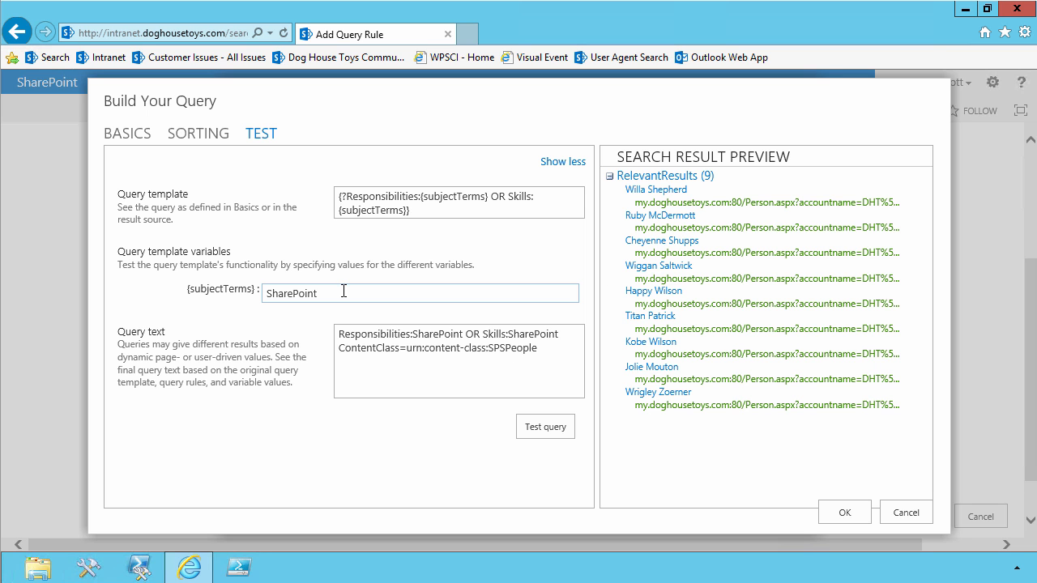
# Test the query again with Mud as the {subjectTerms} value and accept the built query.
pyautogui.moveTo(342, 293); pyautogui.dragTo(238, 307)
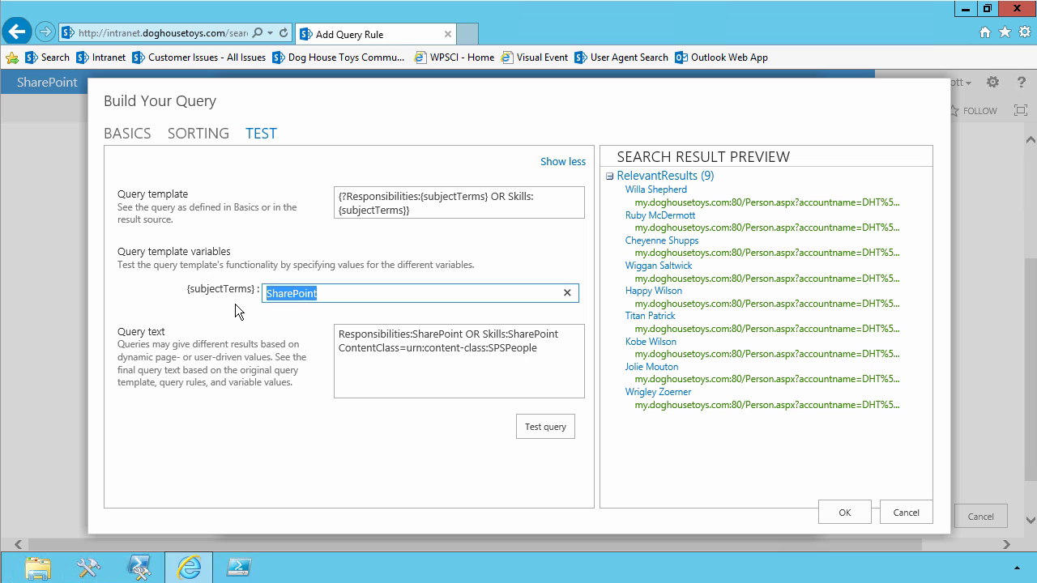
pyautogui.write('Mud')
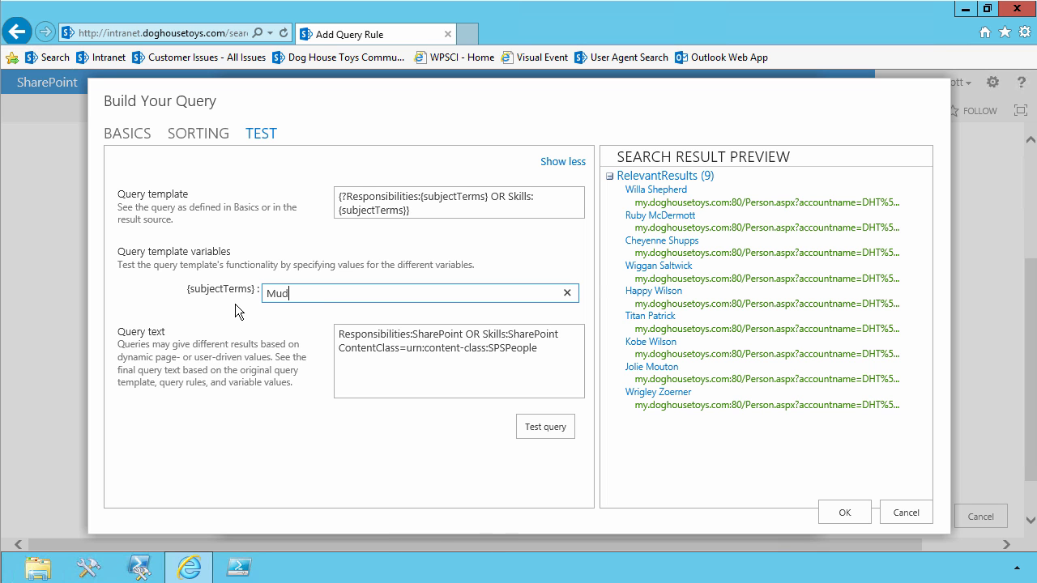
pyautogui.click(534, 427)
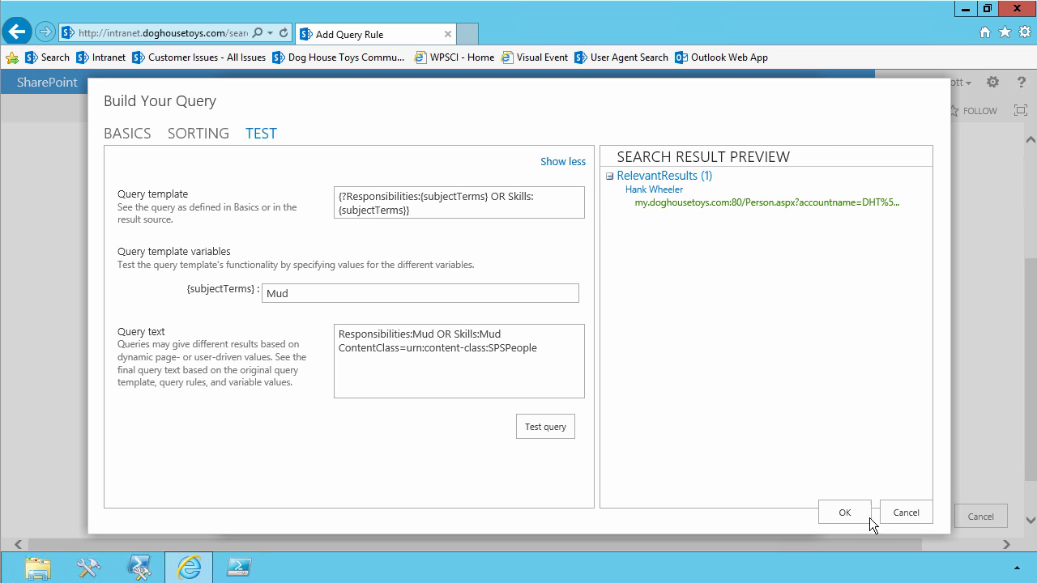
pyautogui.click(844, 513)
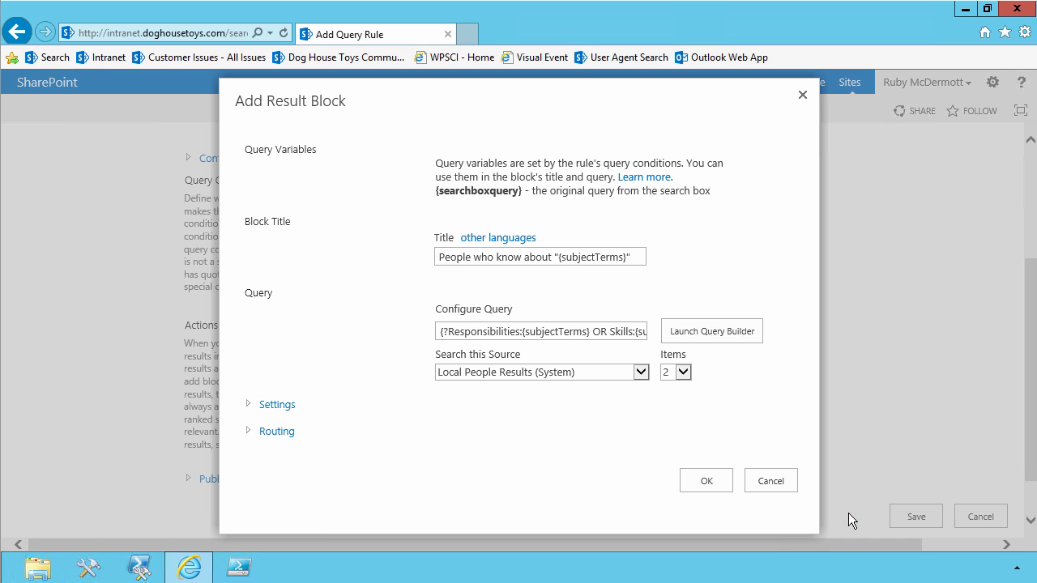
# In the result block's settings, choose the People Intent Item display template and always show the block above core results.
pyautogui.click(250, 406)
pyautogui.scroll(-1, 316, 391)
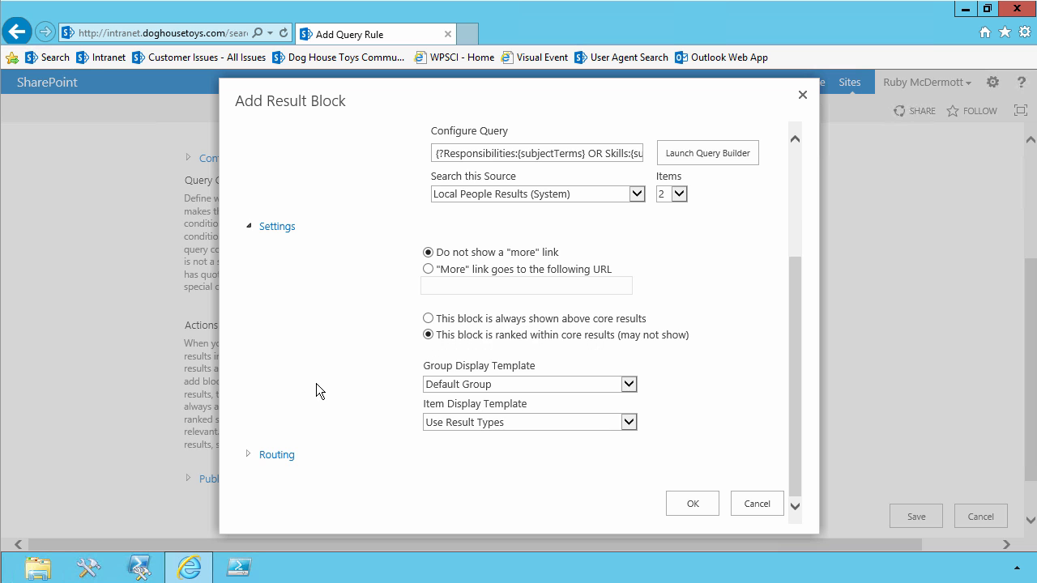
pyautogui.click(456, 423)
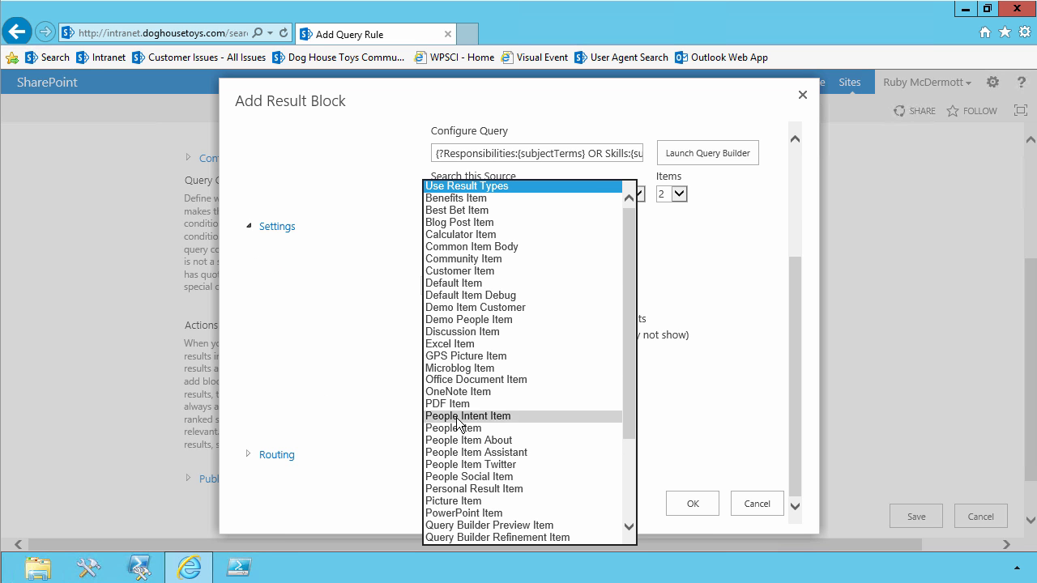
pyautogui.click(457, 416)
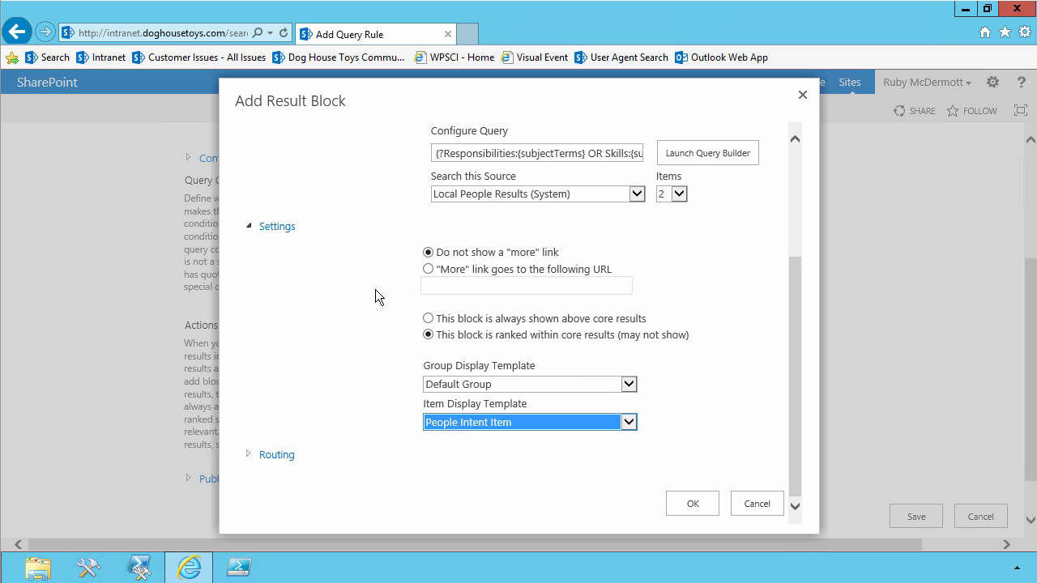
pyautogui.click(428, 319)
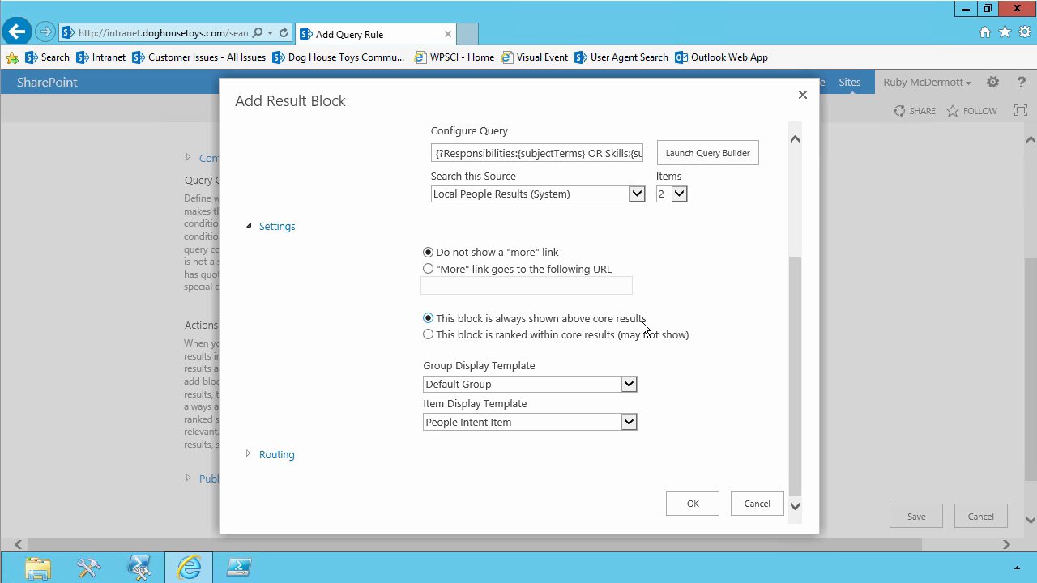
pyautogui.click(428, 335)
pyautogui.click(428, 319)
# Set the result block to 4 items, confirm the block, and save the query rule.
pyautogui.click(682, 198)
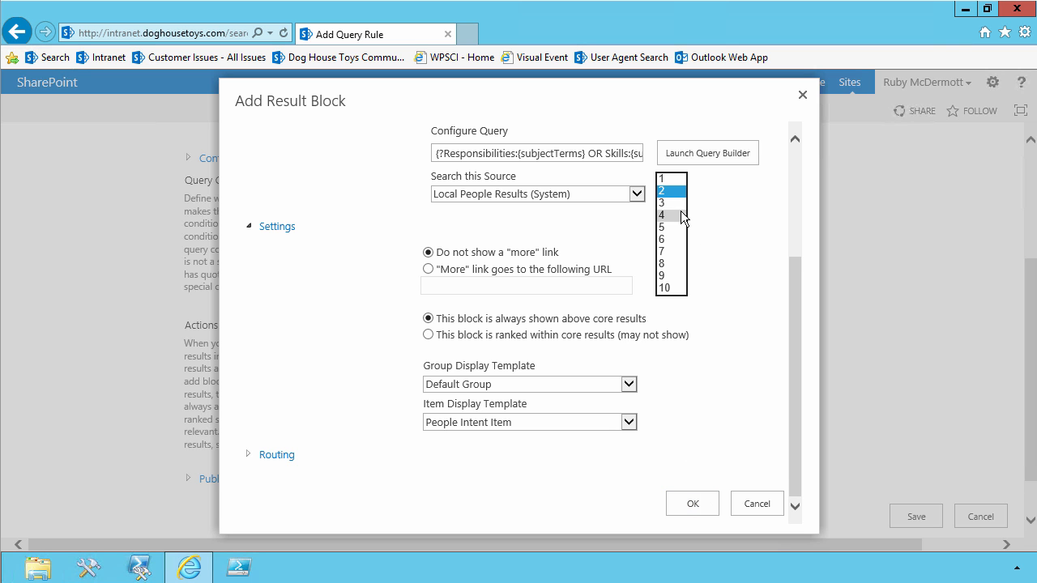
pyautogui.click(680, 211)
pyautogui.click(701, 504)
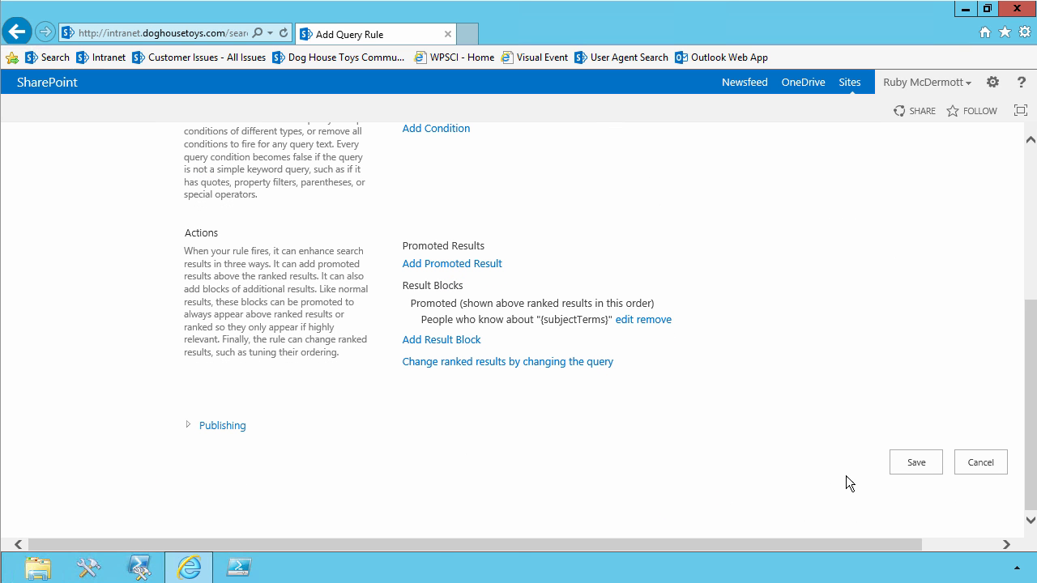
pyautogui.click(895, 463)
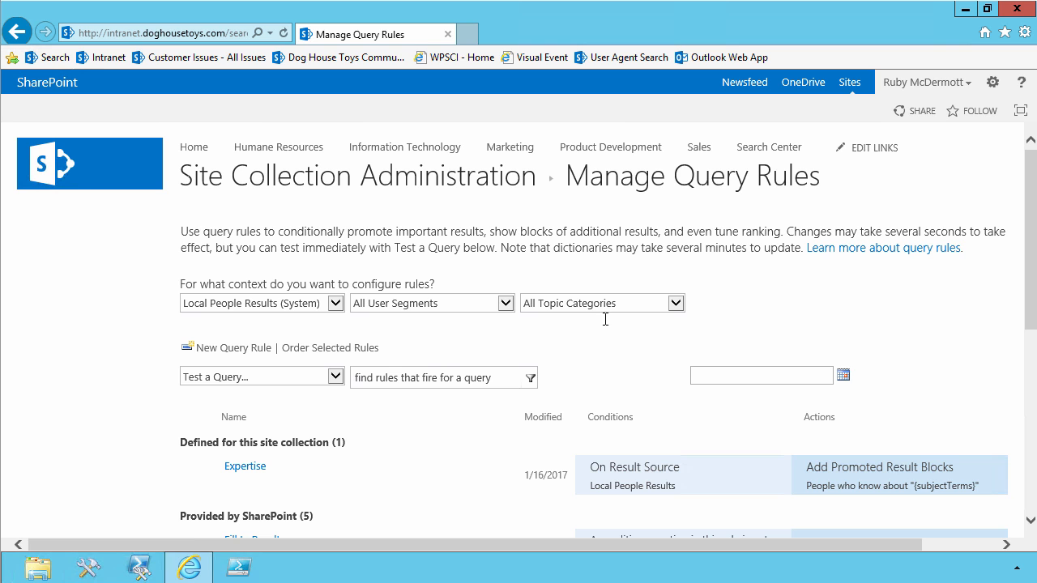
# Search for SharePoint in the Search Center and reload its People results to check for the expertise block.
pyautogui.click(70, 178)
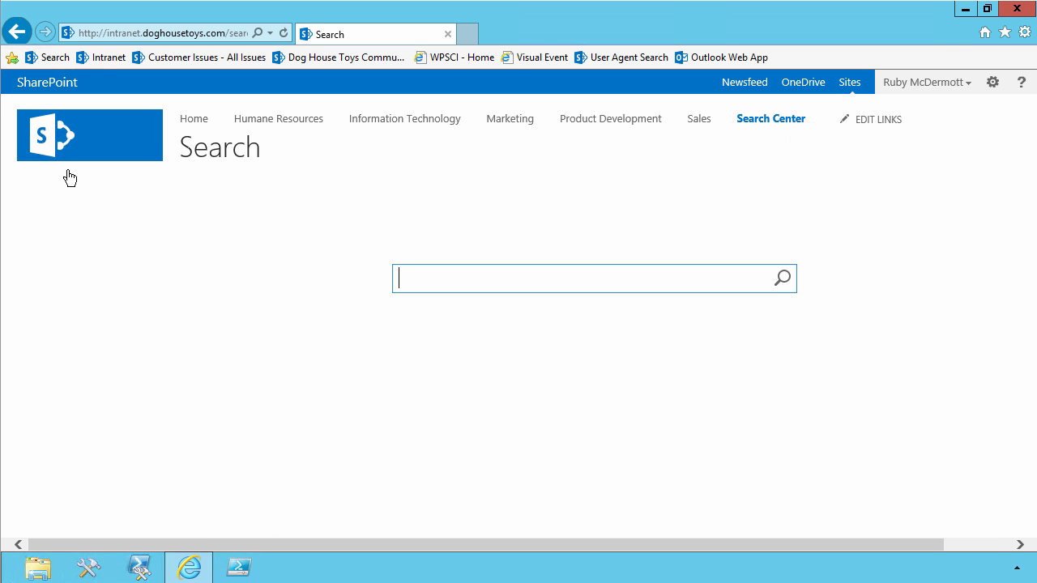
pyautogui.write('SharePoint')
pyautogui.press('Return')
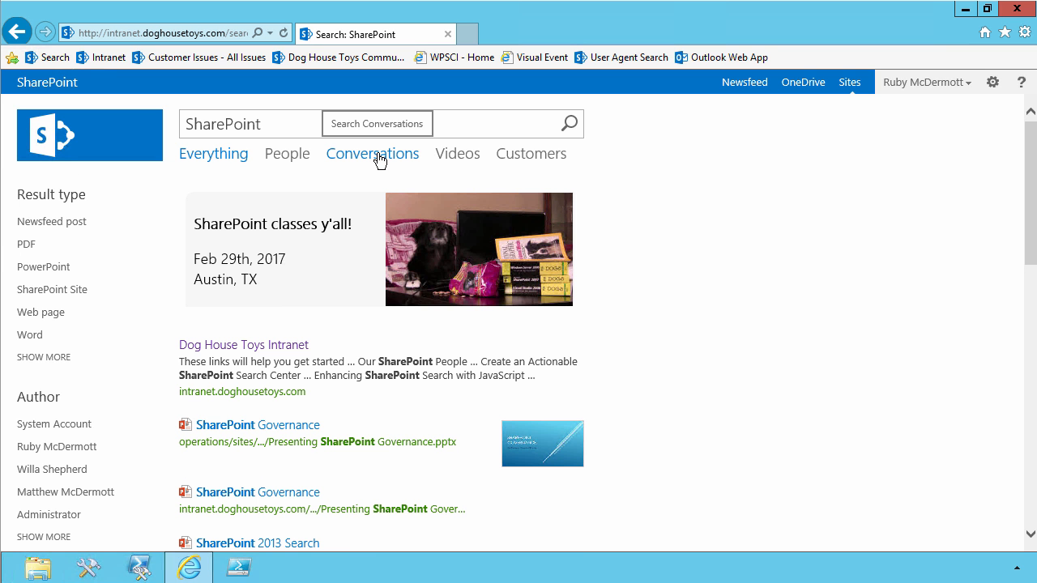
pyautogui.click(275, 162)
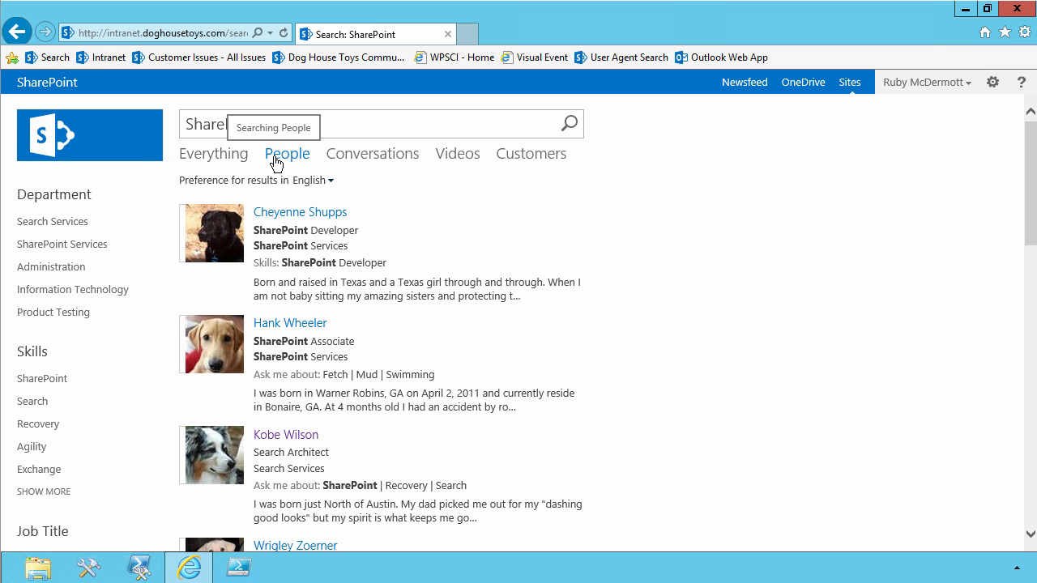
pyautogui.click(275, 162)
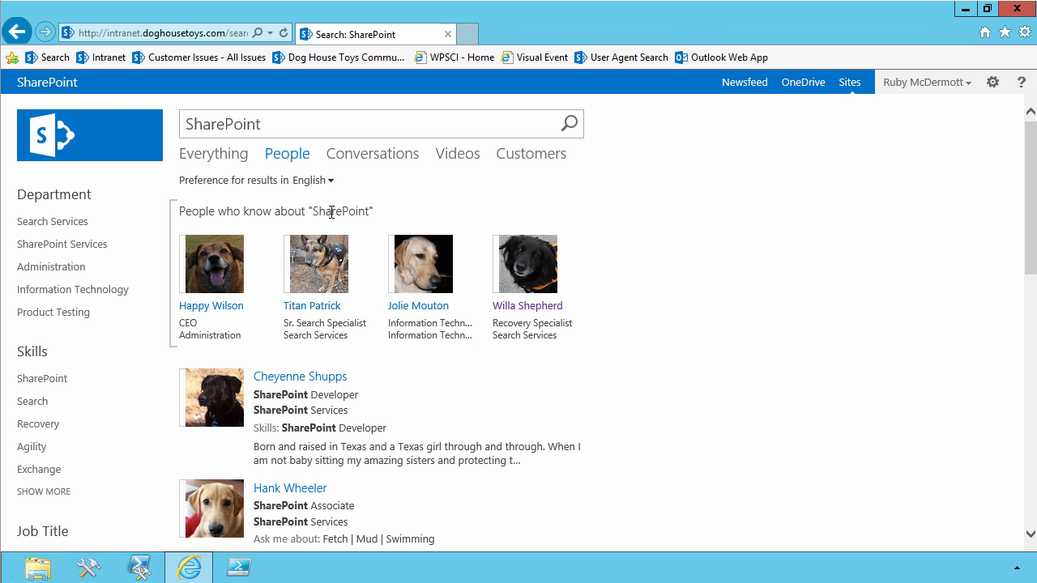
# Open the profile of the first person in the expertise block, examine the listed skills, and return to the results.
pyautogui.click(225, 315)
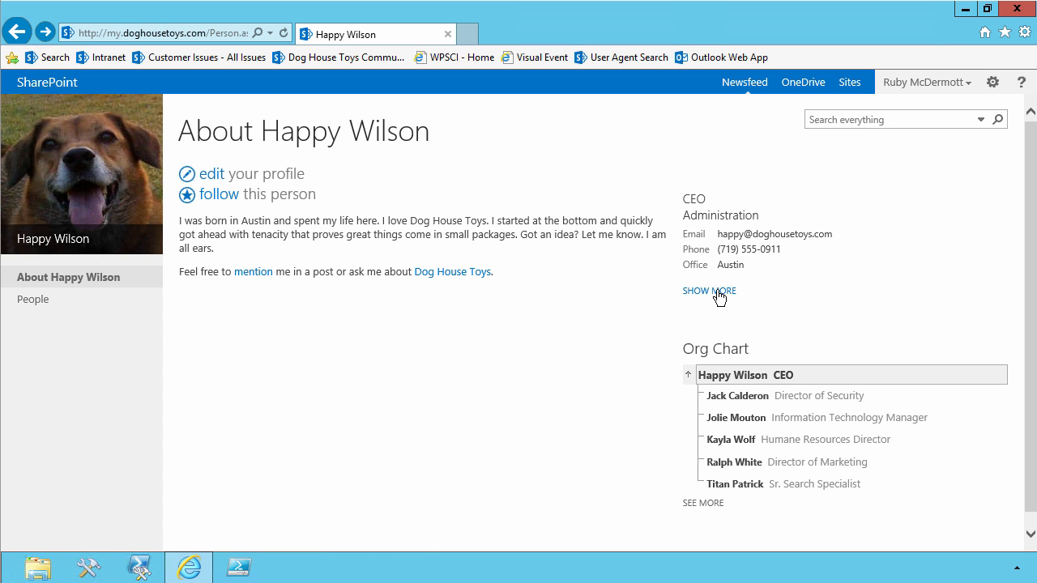
pyautogui.click(716, 295)
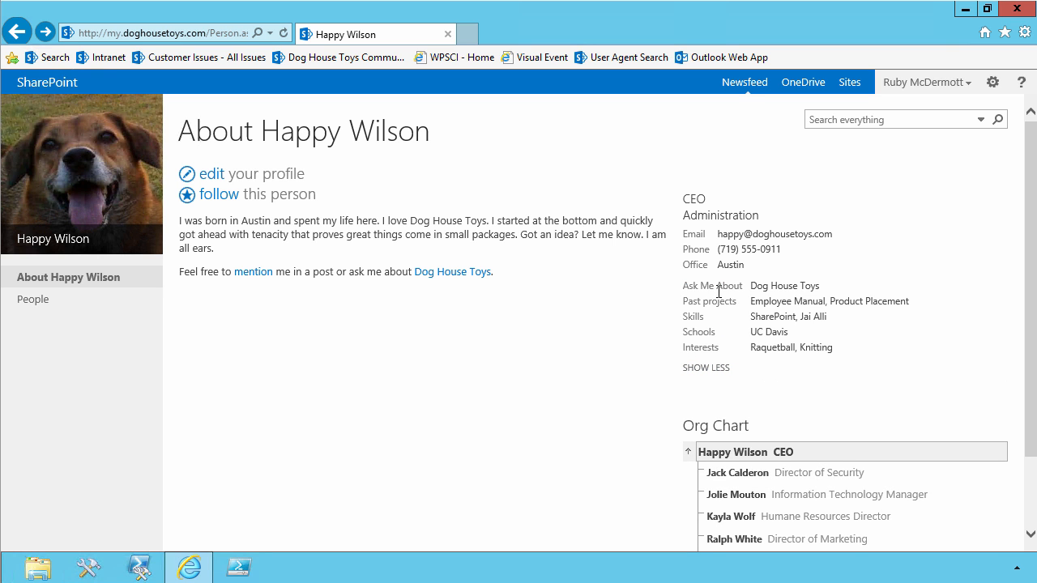
pyautogui.doubleClick(774, 316)
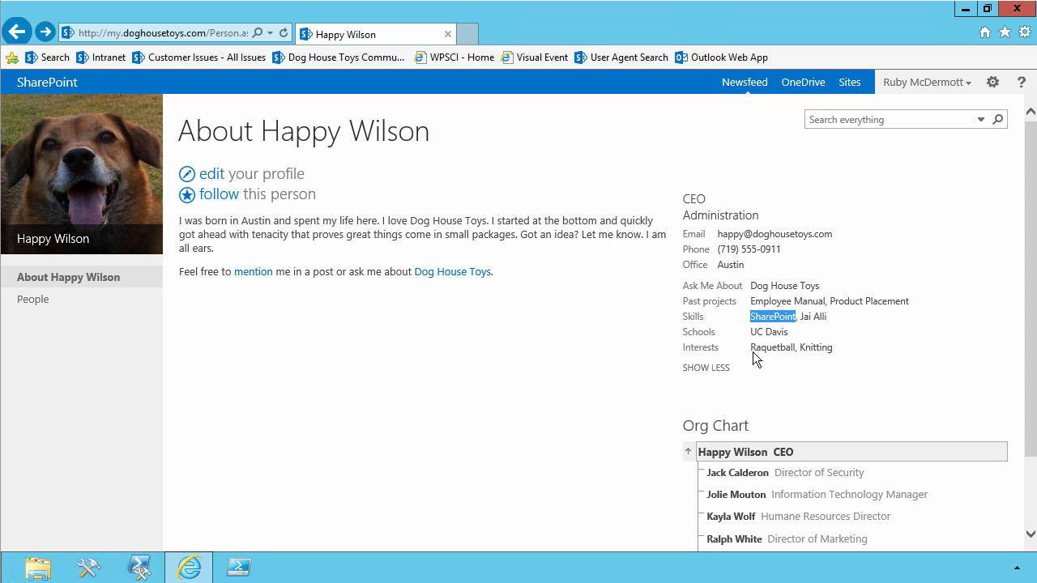
pyautogui.click(14, 32)
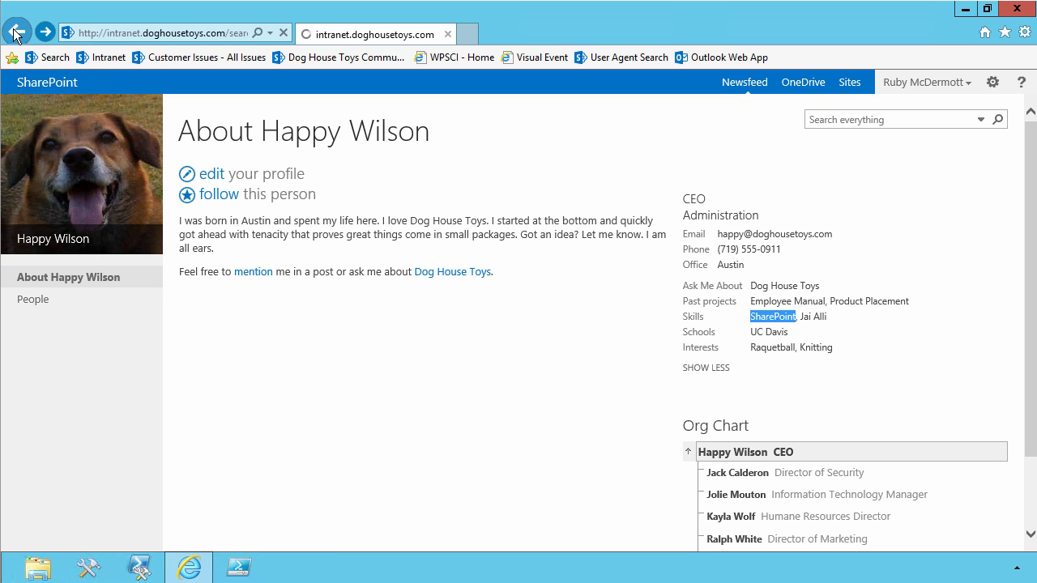
# Search people for Mud and examine the person shown in the expertise block.
pyautogui.moveTo(267, 133); pyautogui.dragTo(161, 123)
pyautogui.write('Mud')
pyautogui.press('Return')
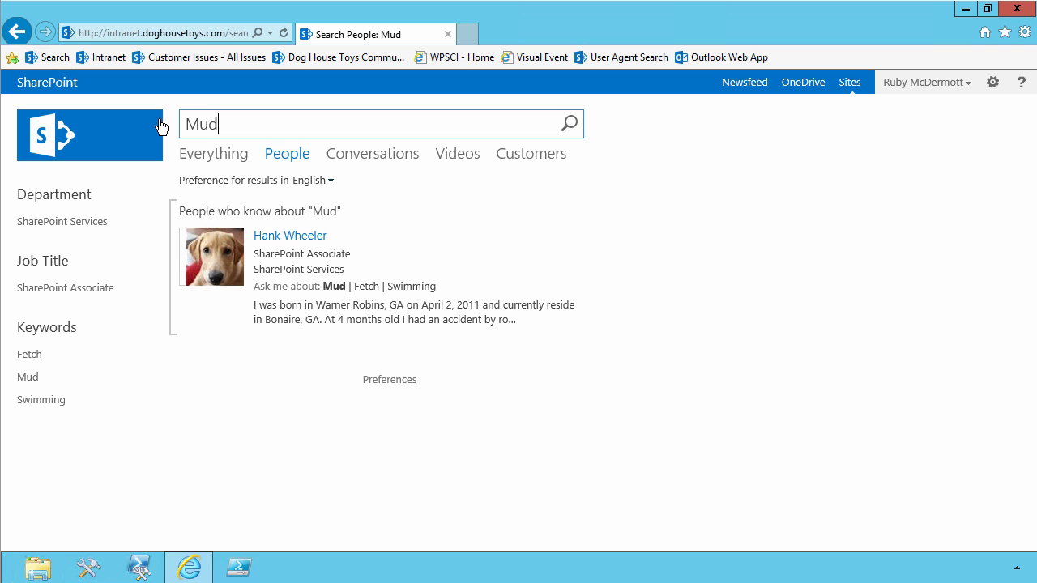
pyautogui.moveTo(326, 291)
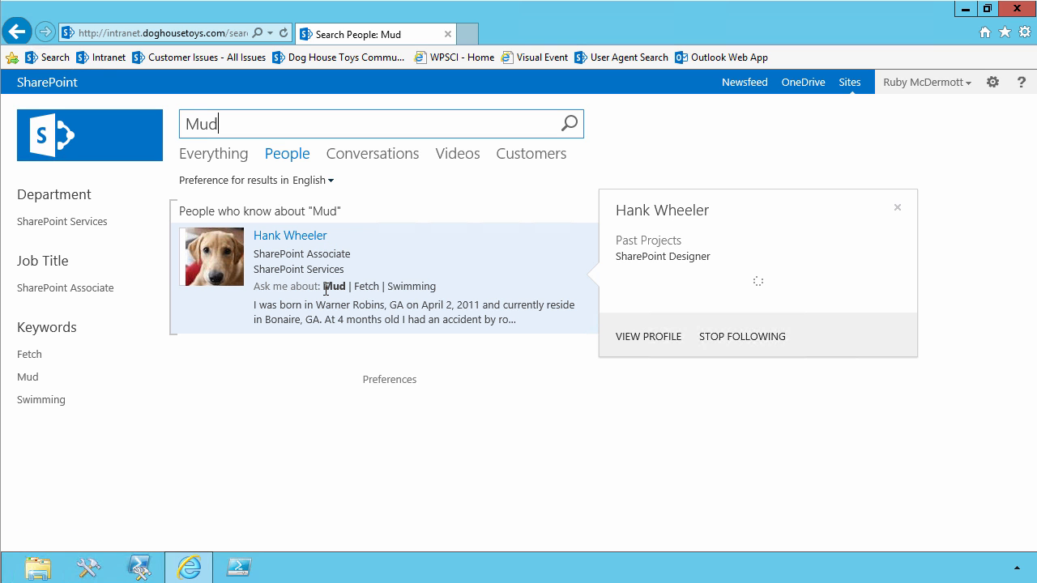
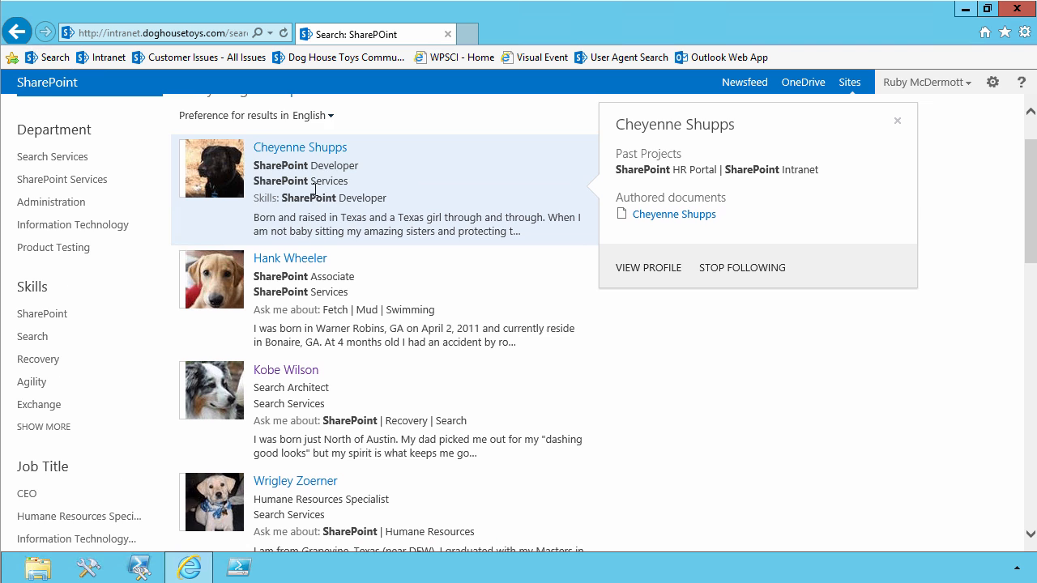
pyautogui.scroll(-2, 316, 194)
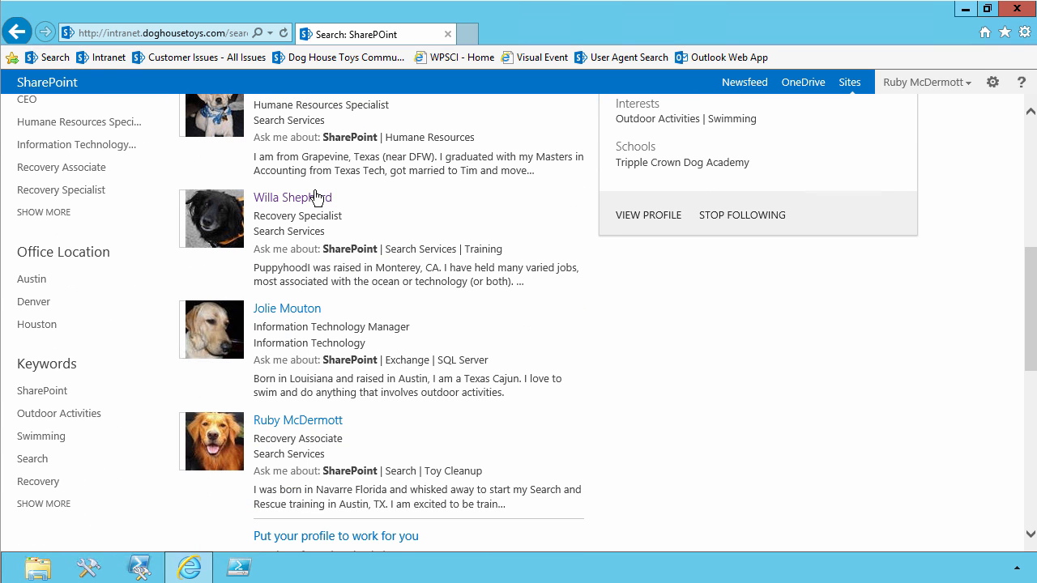
# Examine the skills and Ask me about entries of the people listed in the SharePoint search results.
pyautogui.moveTo(335, 348)
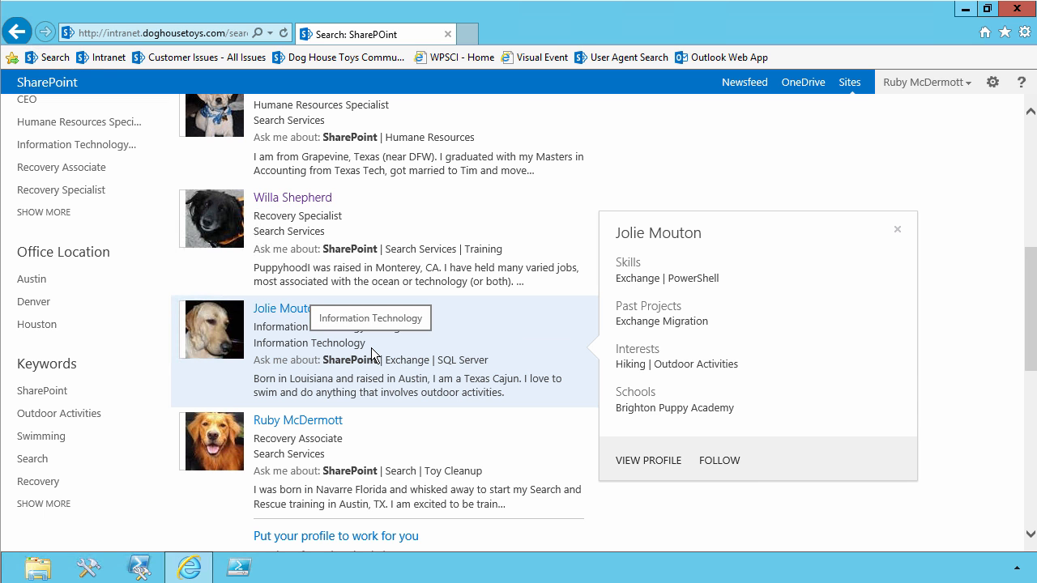
pyautogui.moveTo(362, 456)
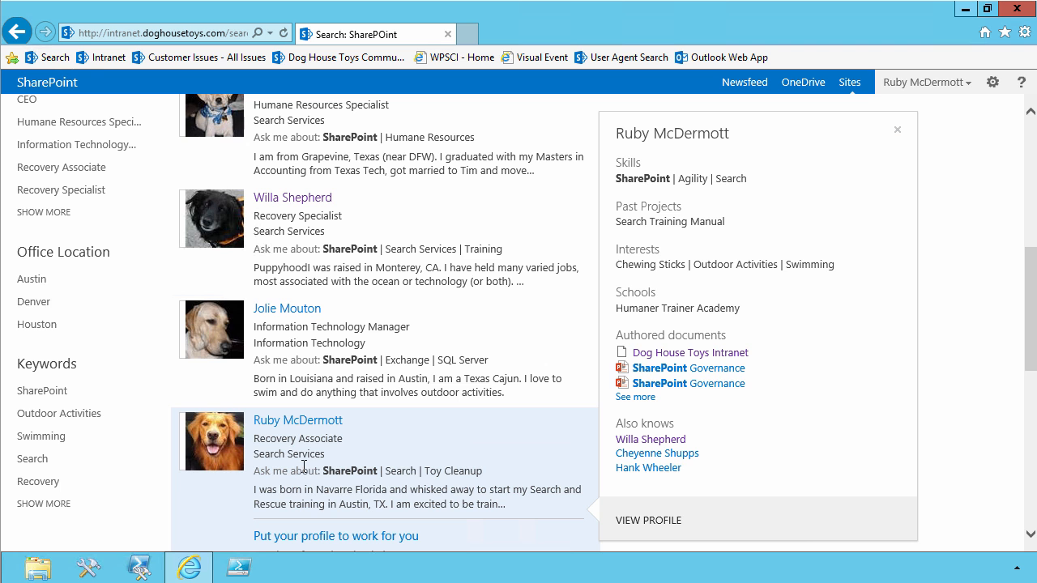
pyautogui.scroll(5, 304, 467)
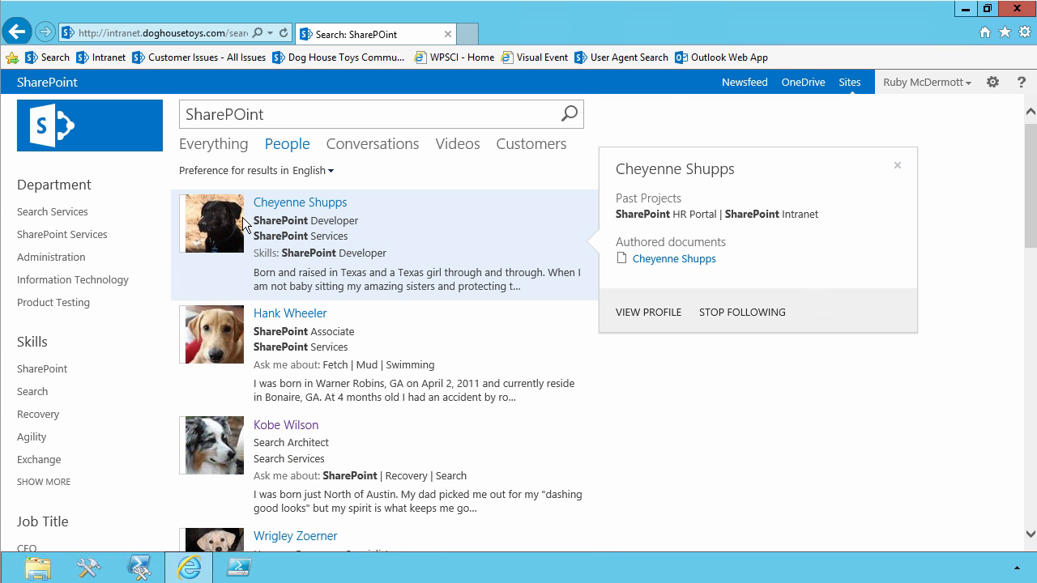
pyautogui.moveTo(596, 507)
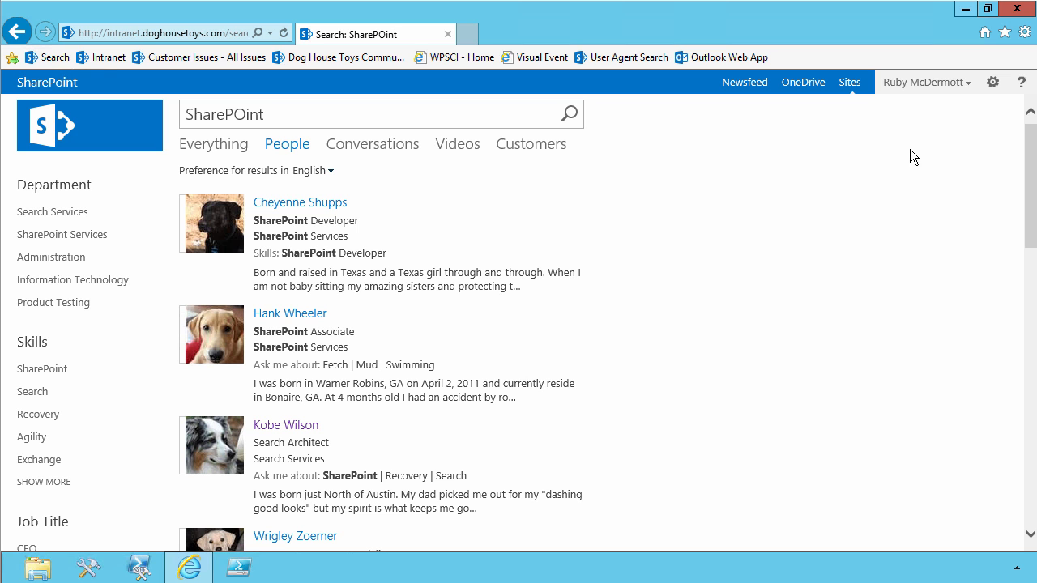
# Open the site collection's search query rules and show those for the Local People Results (System) source.
pyautogui.click(992, 82)
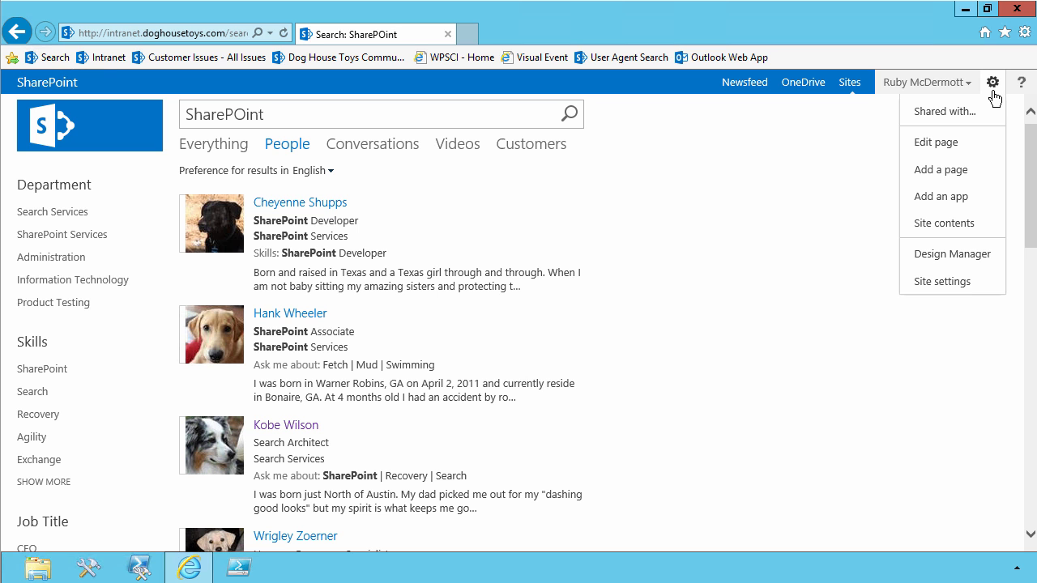
pyautogui.click(955, 285)
pyautogui.scroll(-3, 666, 393)
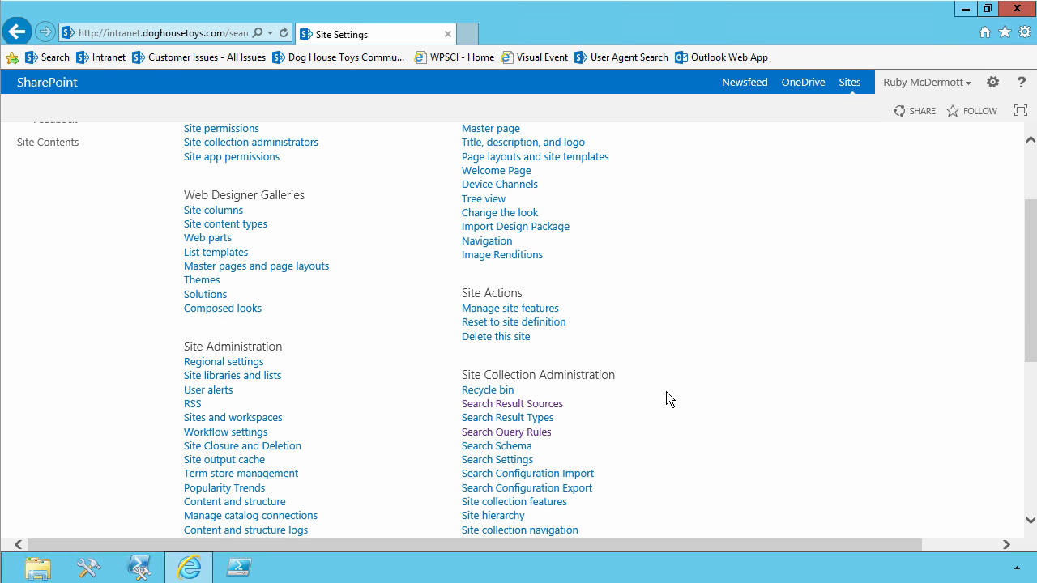
pyautogui.click(531, 435)
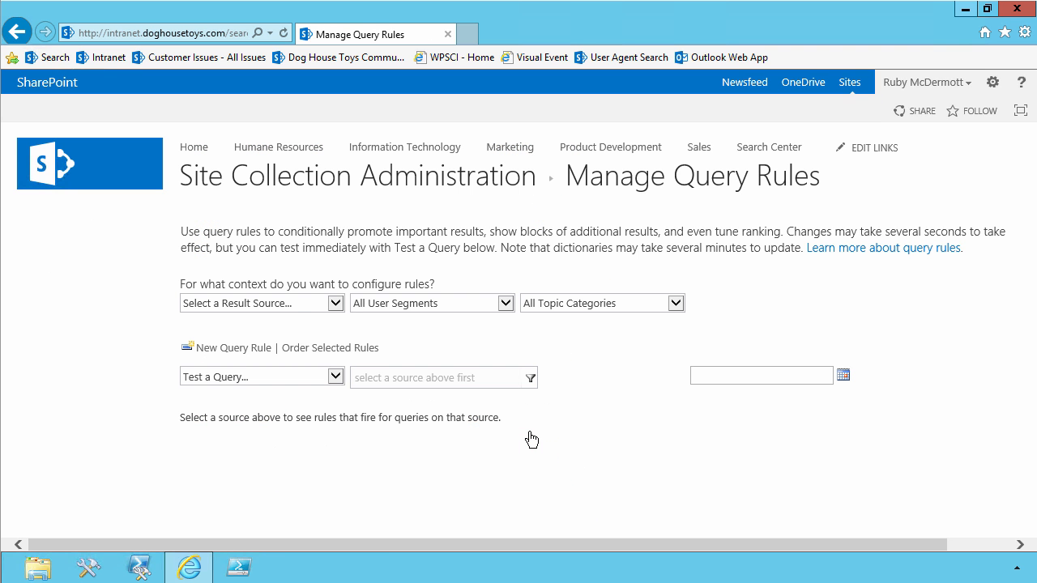
pyautogui.click(334, 305)
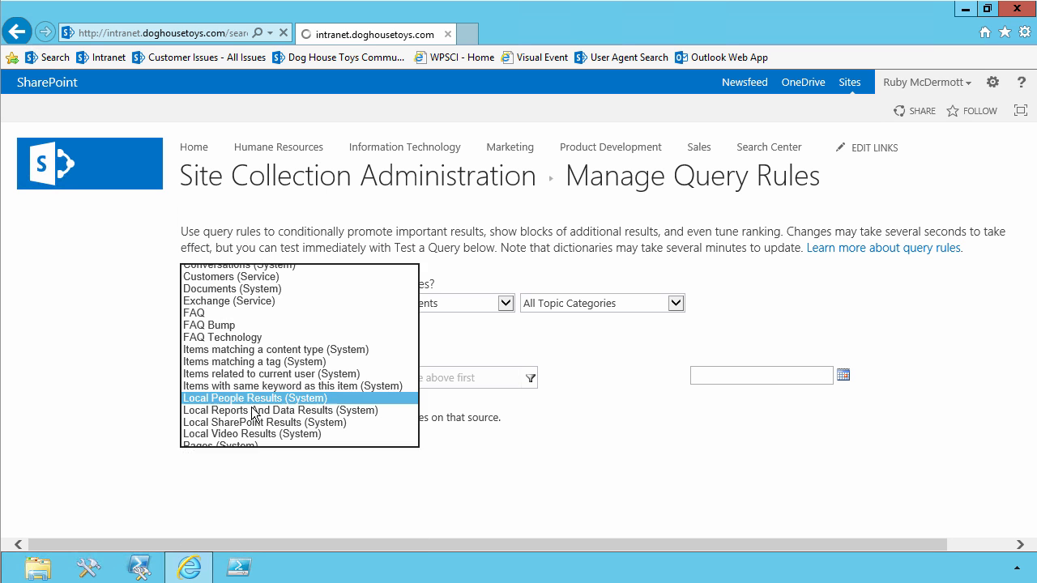
pyautogui.click(254, 404)
pyautogui.scroll(-1, 135, 437)
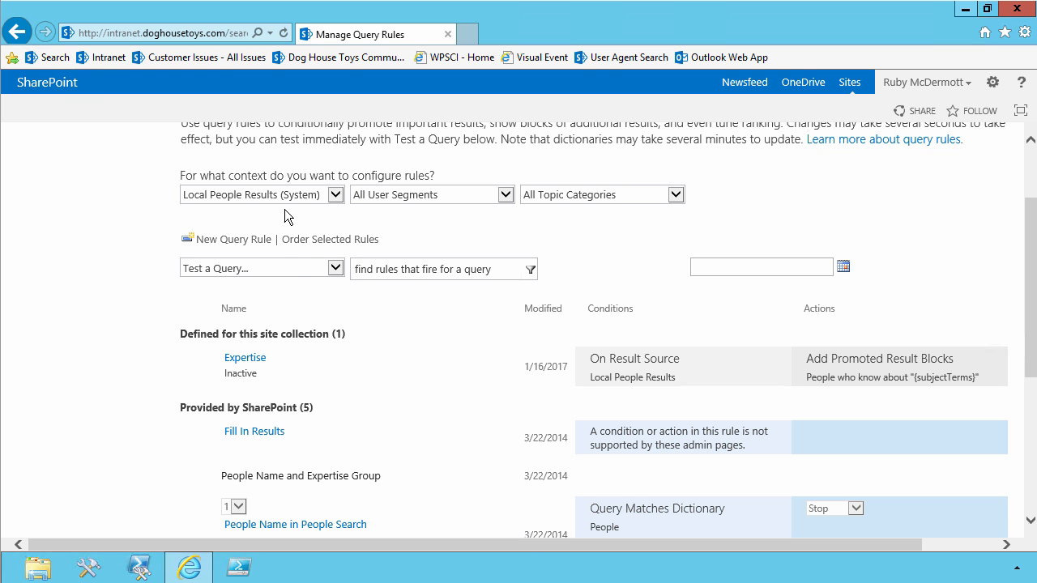
# Start a new query rule named Users in Department and remove its query condition so it fires on any text.
pyautogui.click(217, 240)
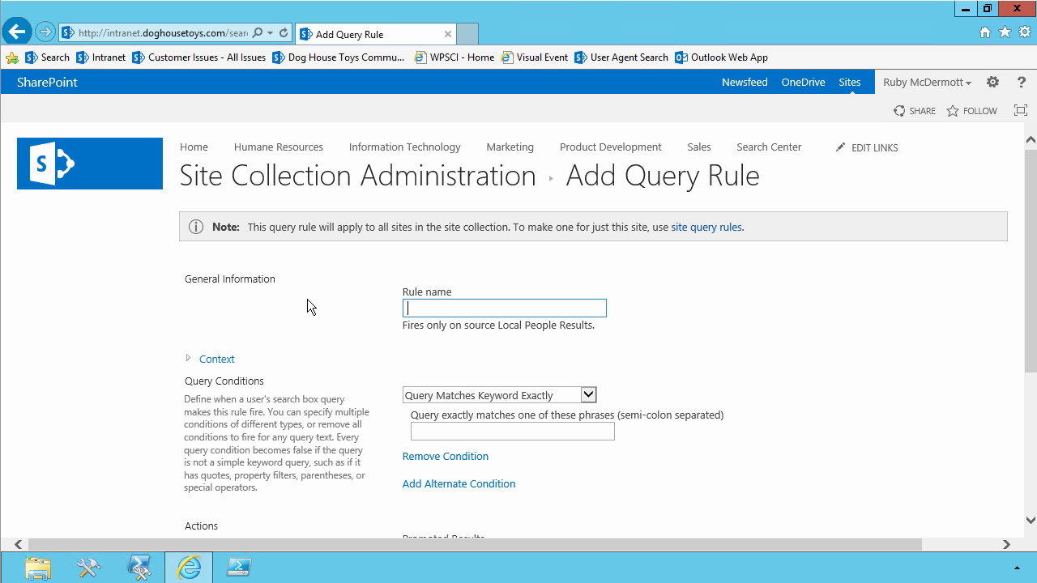
pyautogui.write('Users in Department')
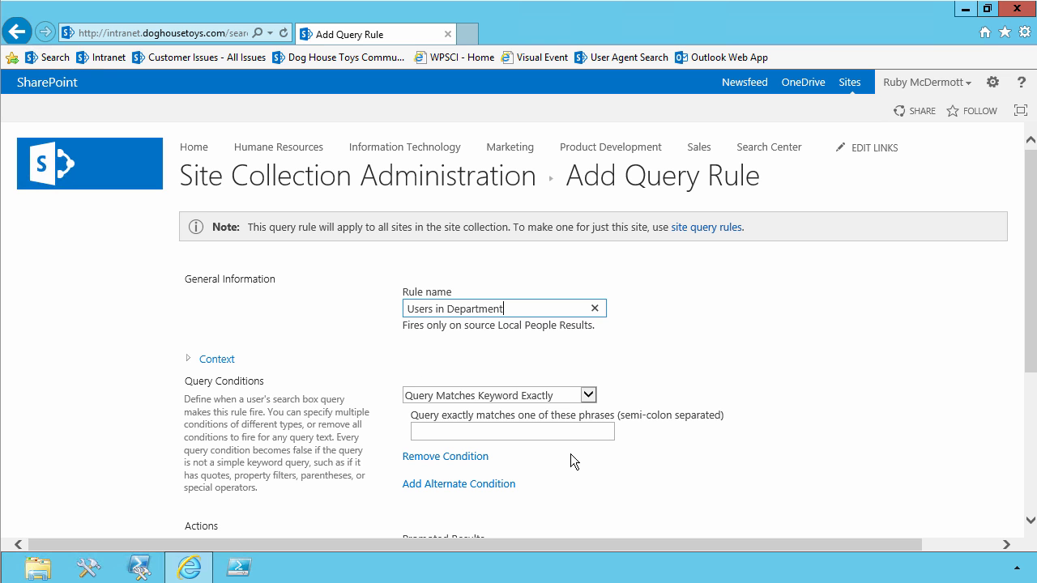
pyautogui.click(460, 457)
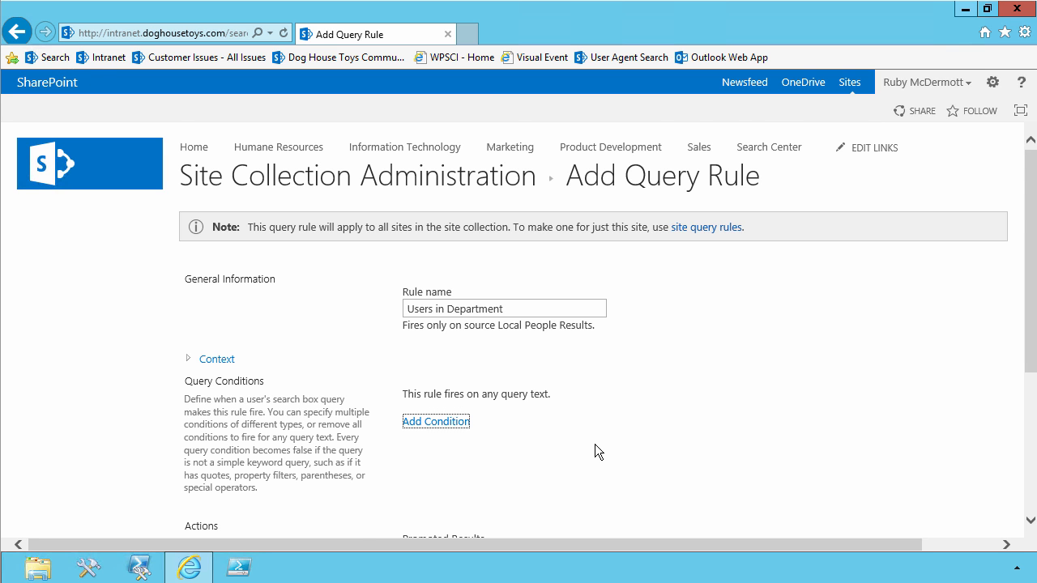
# Add a result block to the rule and title it Users Near You Who Know "{subjectTerms}".
pyautogui.scroll(-3, 596, 451)
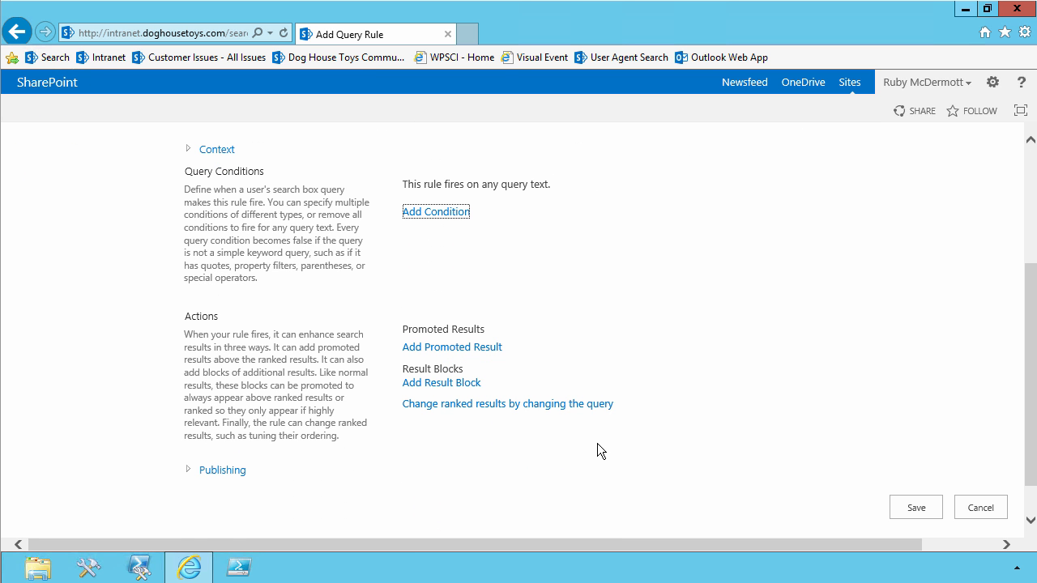
pyautogui.click(452, 383)
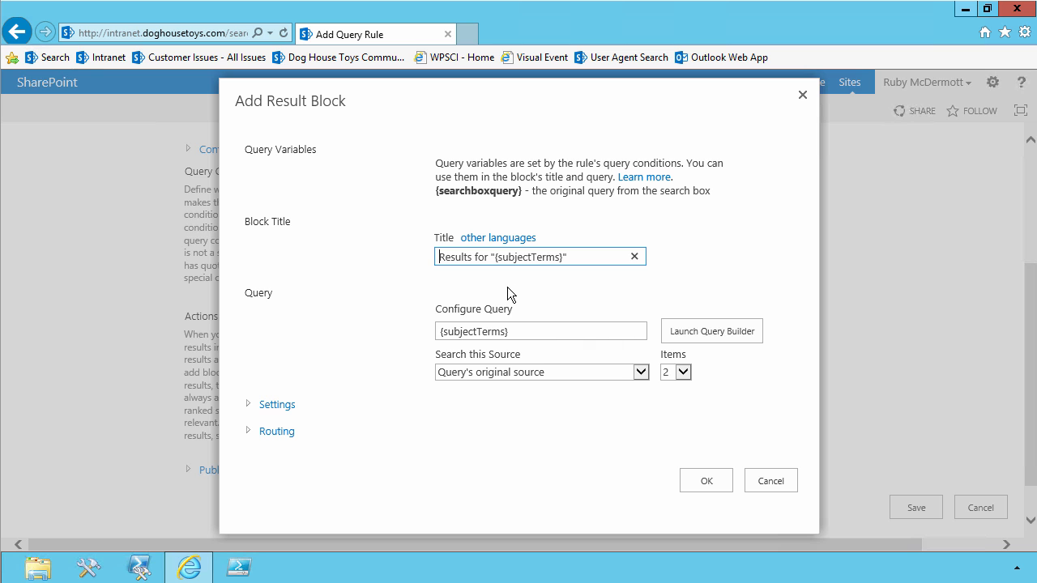
pyautogui.write('Users ')
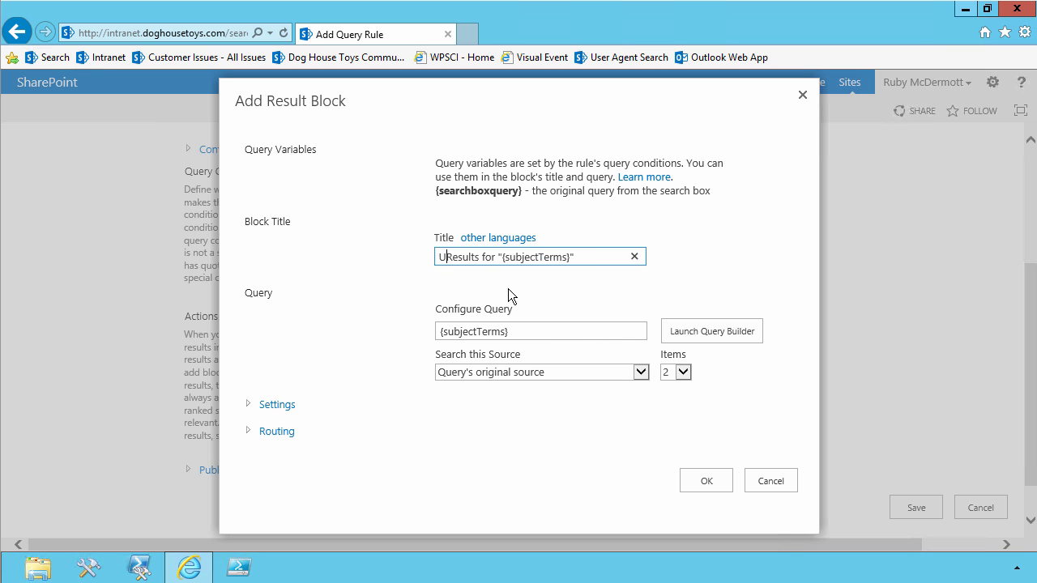
pyautogui.write('Near You')
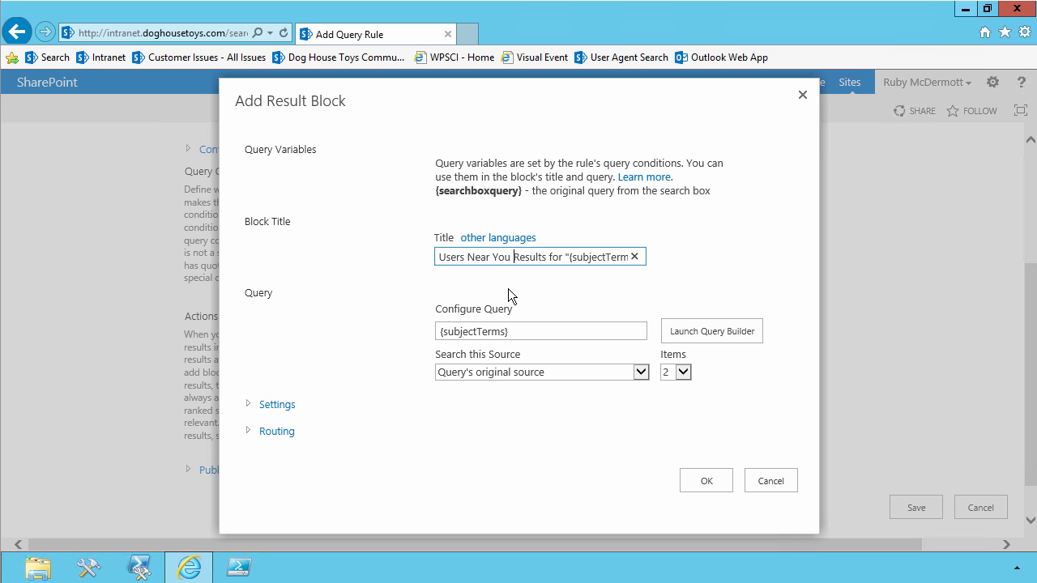
pyautogui.hotkey('shift', 'Right')
pyautogui.hotkey('shift', 'Right')
pyautogui.hotkey('shift', 'Right')
pyautogui.hotkey('shift', 'Right')
pyautogui.hotkey('shift', 'Right')
pyautogui.hotkey('shift', 'Right')
pyautogui.hotkey('shift', 'Right')
pyautogui.hotkey('shift', 'Right')
pyautogui.hotkey('shift', 'Right')
pyautogui.hotkey('shift', 'Right')
pyautogui.hotkey('shift', 'Right')
pyautogui.hotkey('shift', 'Right')
pyautogui.press('Delete')
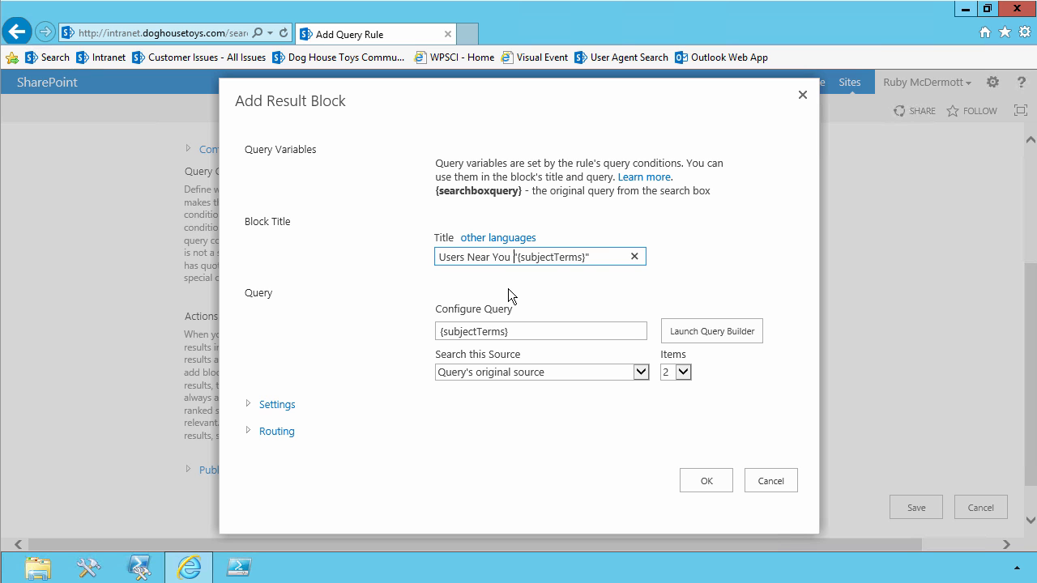
pyautogui.write('Who Know')
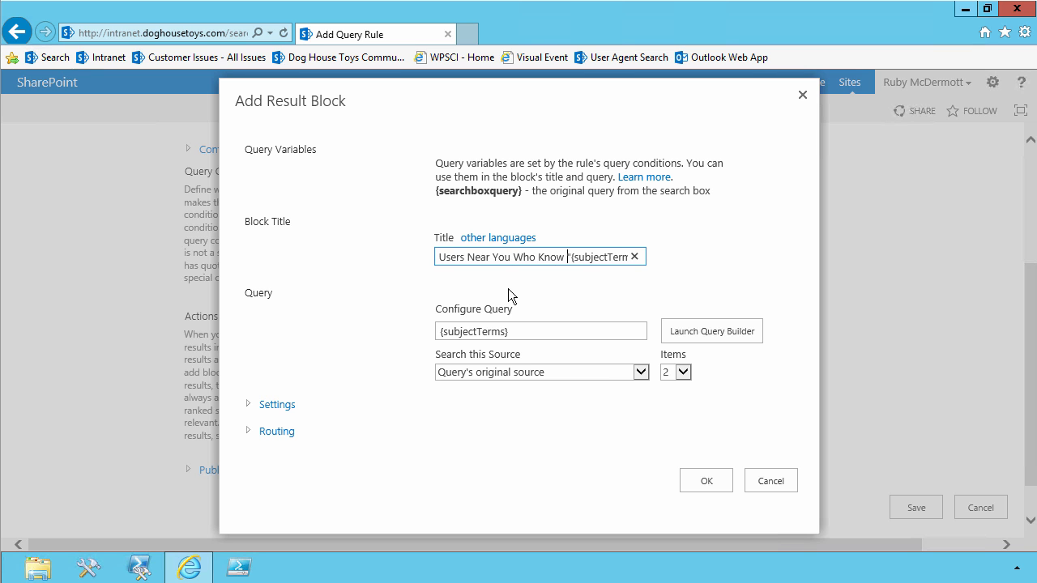
# In the block's query builder, add a property filter for Department containing the name of the user who runs the query.
pyautogui.click(737, 327)
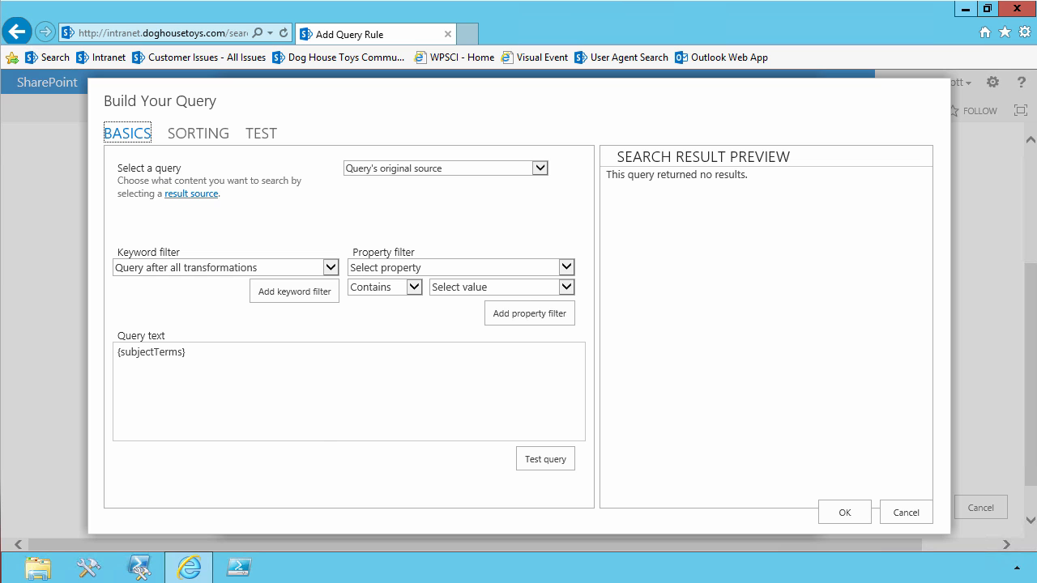
pyautogui.click(266, 356)
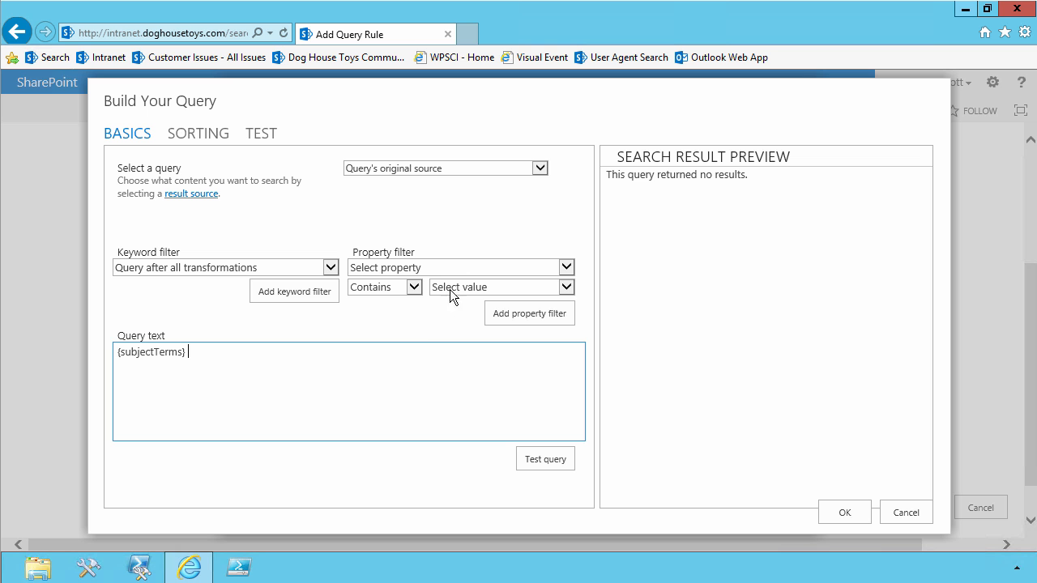
pyautogui.click(452, 269)
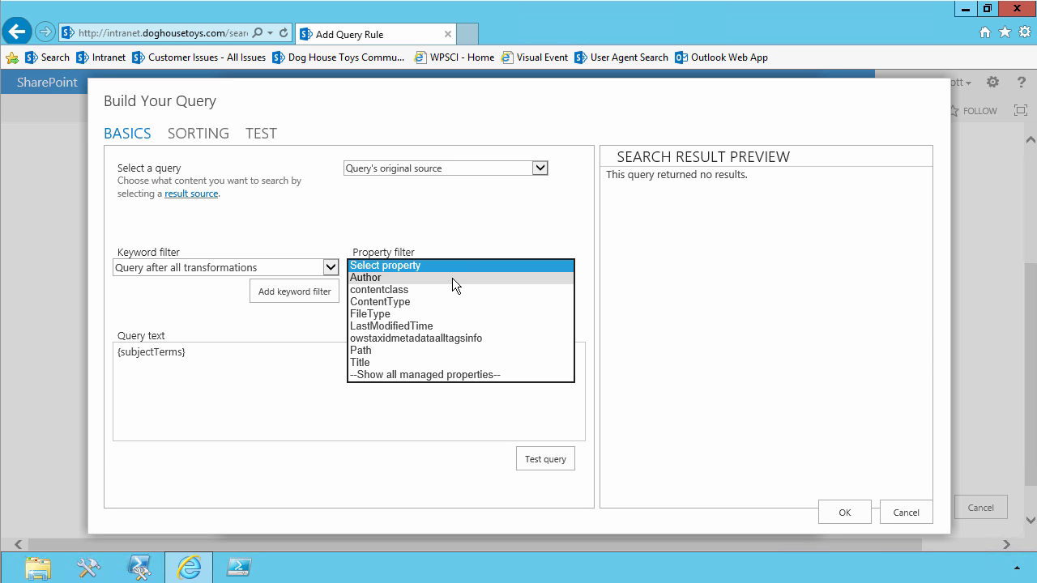
pyautogui.click(443, 372)
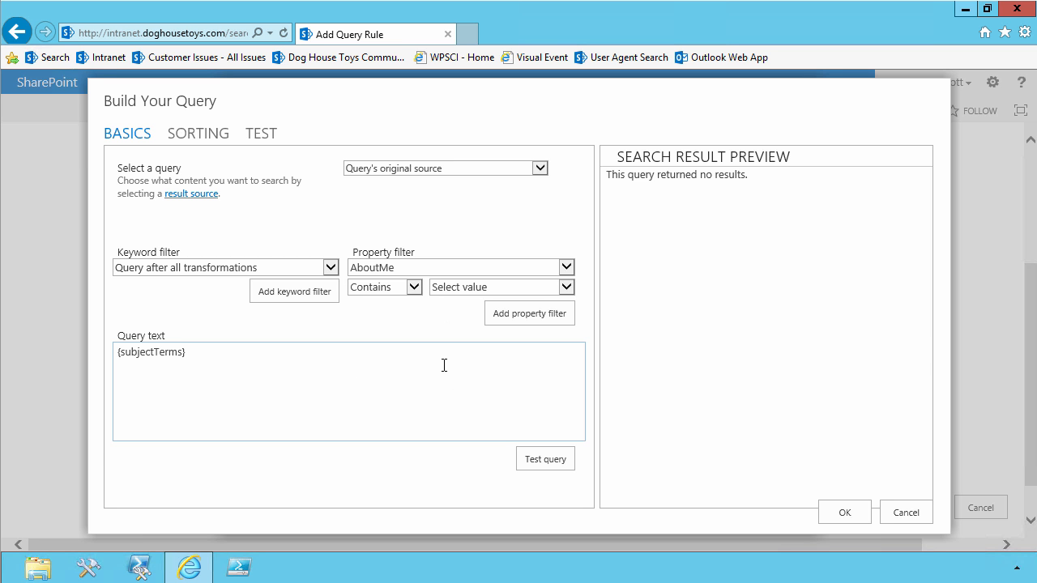
pyautogui.click(401, 263)
pyautogui.scroll(-5, 402, 264)
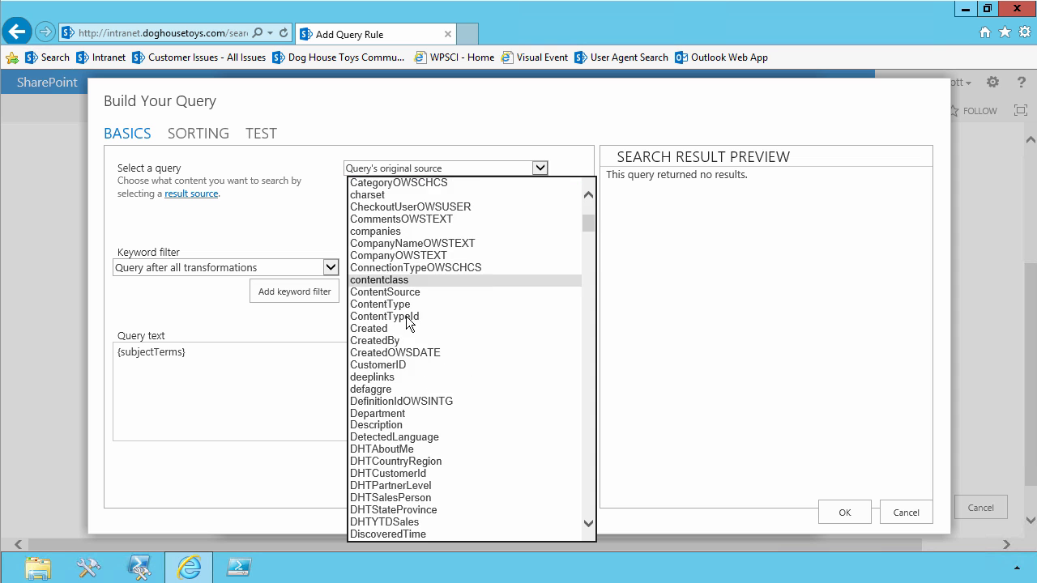
pyautogui.click(397, 414)
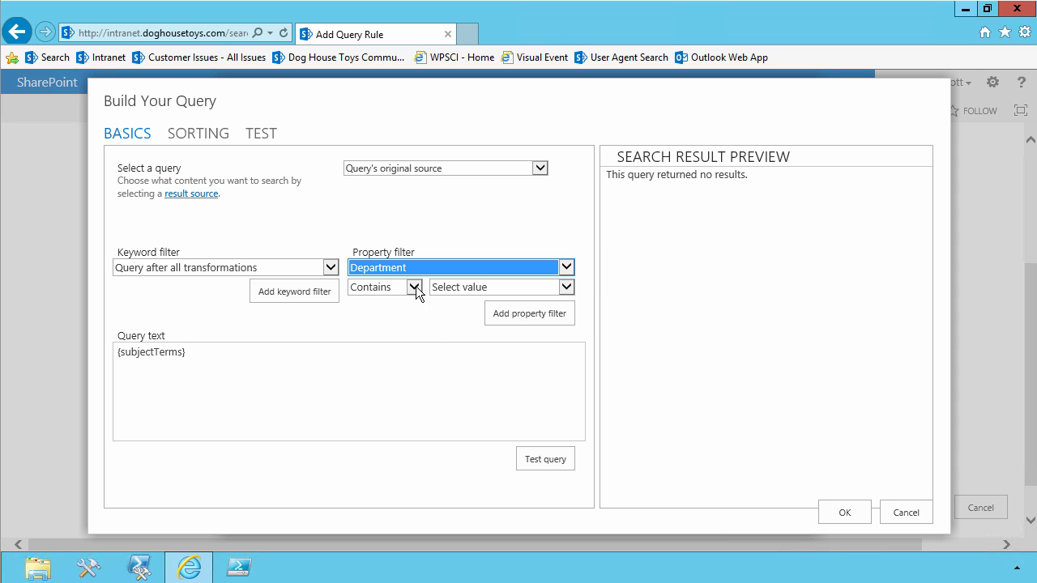
pyautogui.click(449, 288)
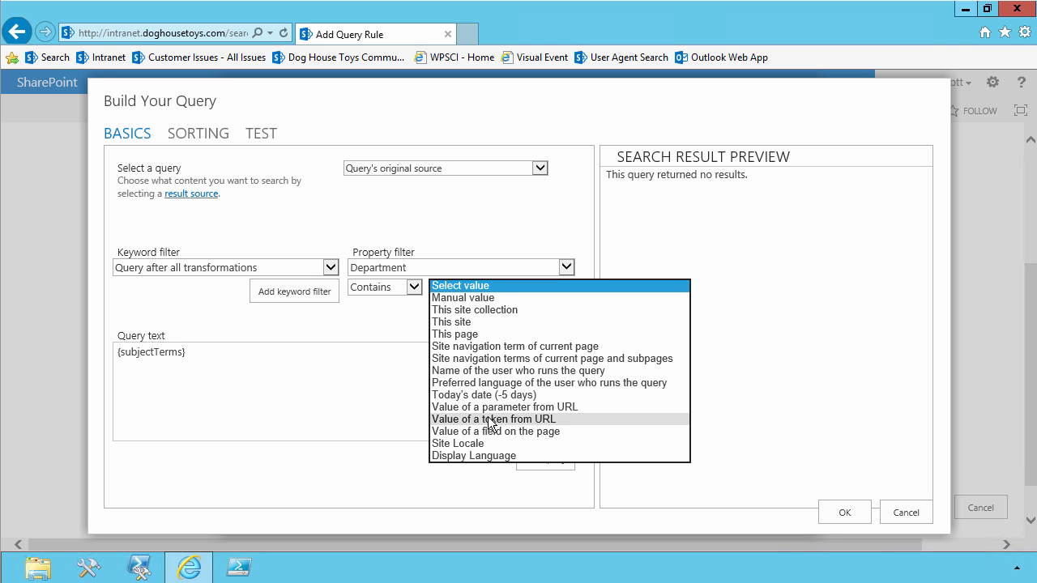
pyautogui.click(497, 371)
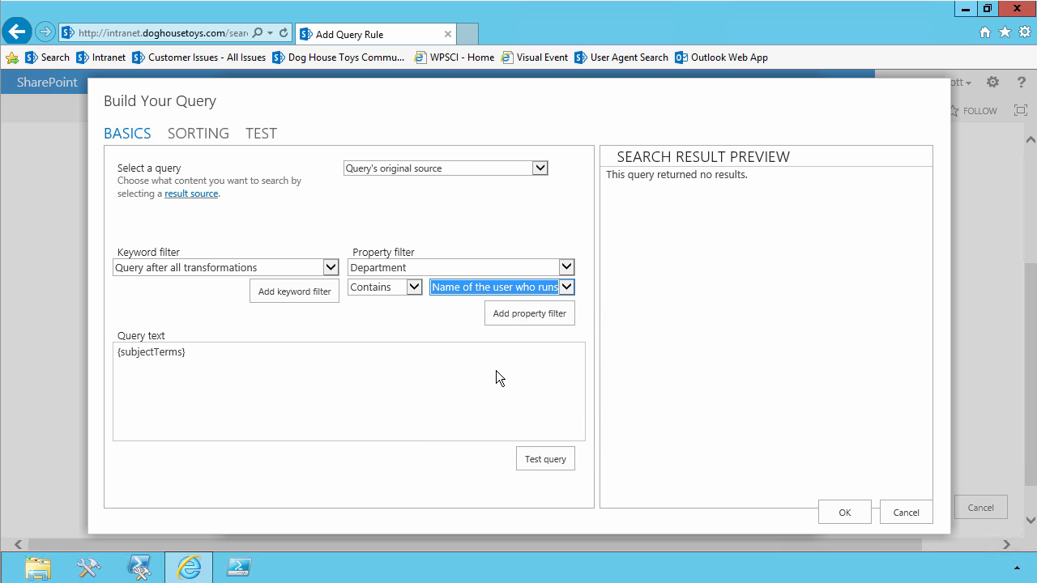
pyautogui.click(516, 316)
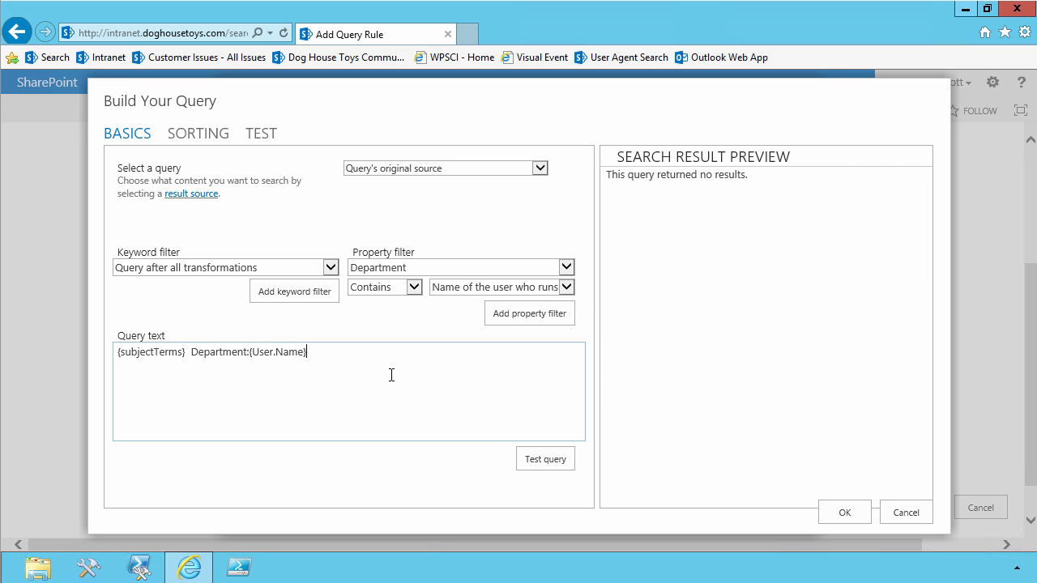
# Edit the Department filter in the query text to read Department:{User.Department} and remove the extra space before it.
pyautogui.hotkey('shift', 'Left')
pyautogui.hotkey('shift', 'Left')
pyautogui.hotkey('shift', 'Left')
pyautogui.hotkey('shift', 'Left')
pyautogui.hotkey('shift', 'Left')
pyautogui.hotkey('shift', 'Right')
pyautogui.write('Department')
pyautogui.press('Delete')
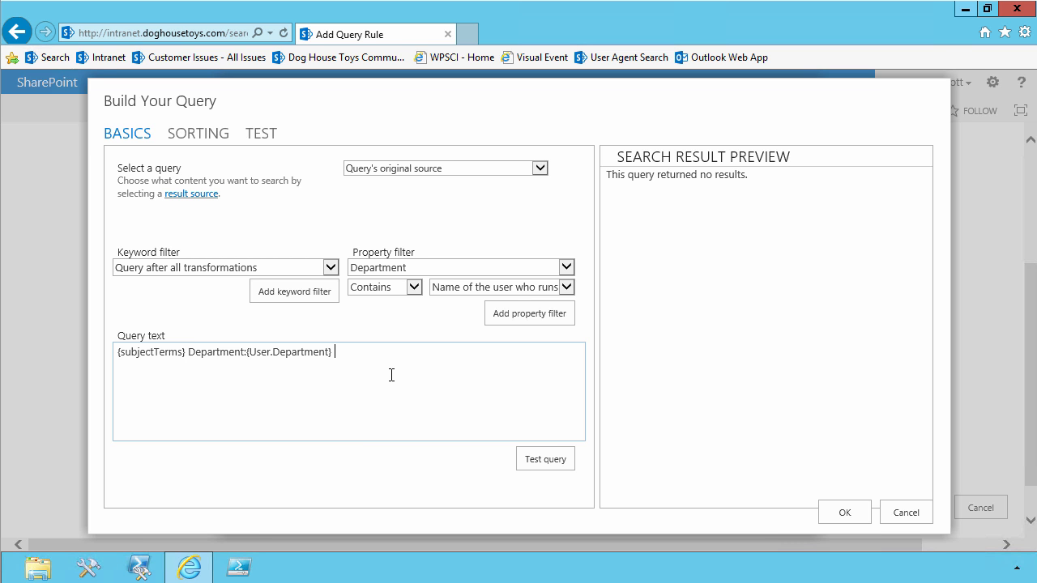
# Add a property filter for UserProfile_GUID not equal to the name of the user who runs the query.
pyautogui.click(421, 272)
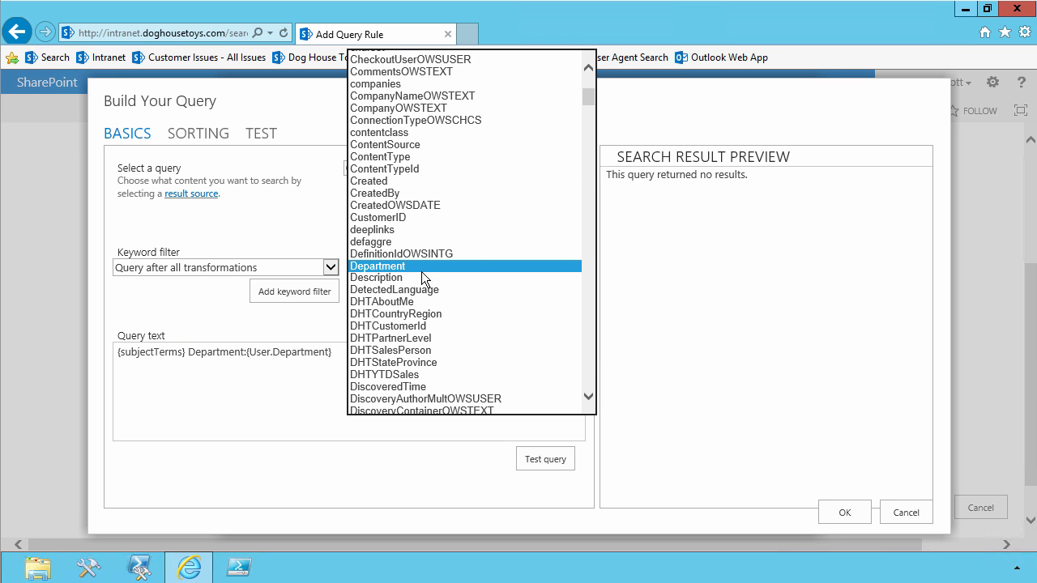
pyautogui.press('u')
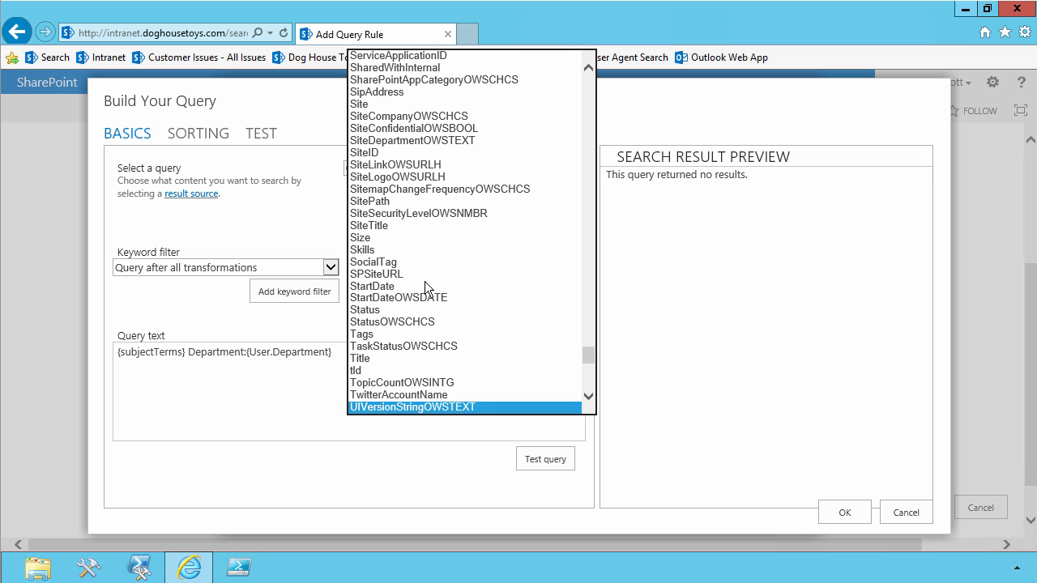
pyautogui.scroll(-2, 425, 296)
pyautogui.click(430, 408)
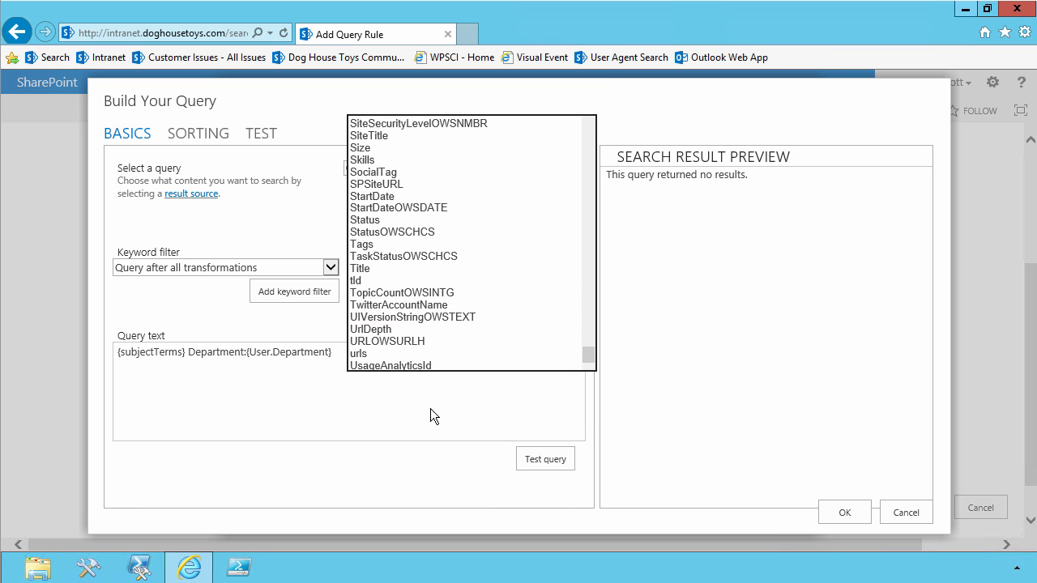
pyautogui.click(411, 286)
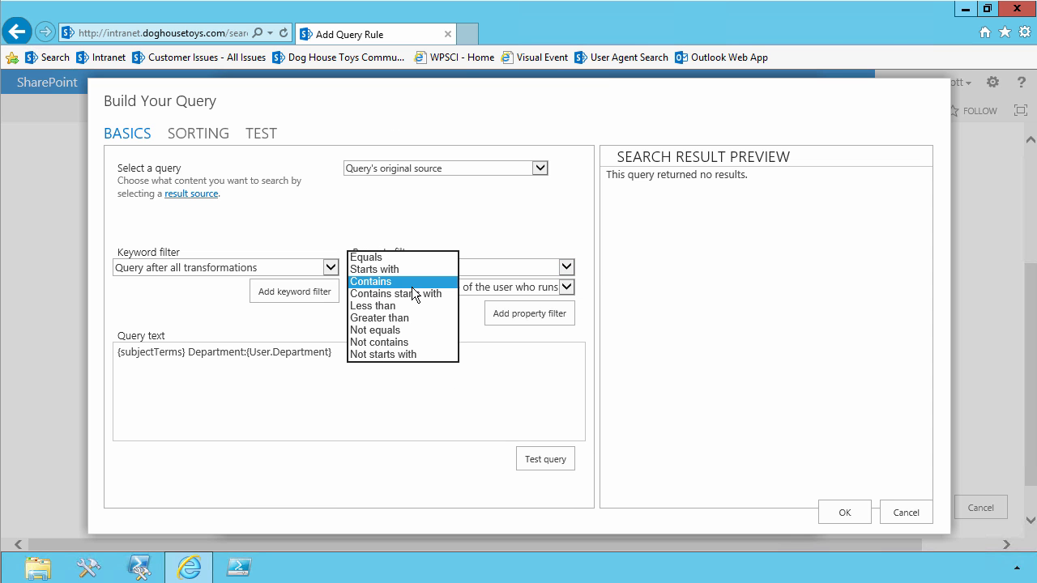
pyautogui.click(410, 332)
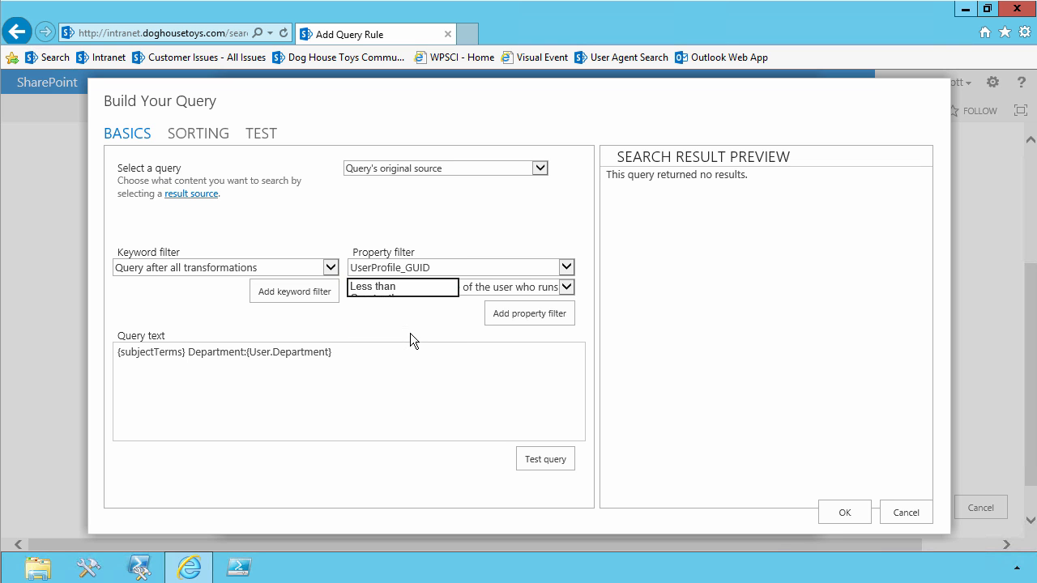
pyautogui.click(506, 314)
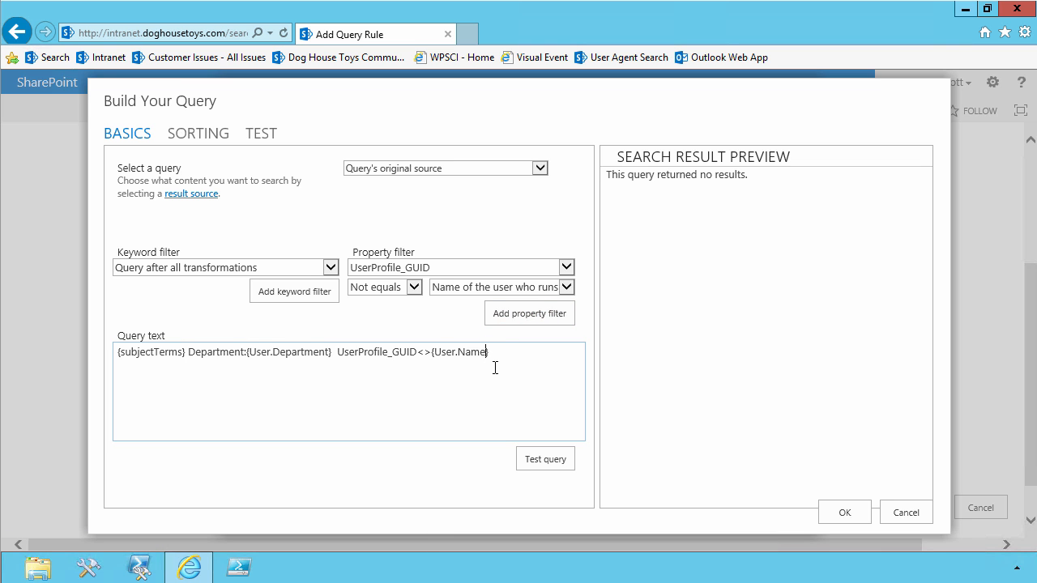
# Change the value of the UserProfile_GUID filter in the query text to {User.UserProfile_GUID}.
pyautogui.hotkey('shift', 'Left')
pyautogui.hotkey('shift', 'Left')
pyautogui.hotkey('shift', 'Left')
pyautogui.hotkey('shift', 'Left')
pyautogui.write('UserProfile')
pyautogui.write('_')
pyautogui.write('GUID')
# Wrap the subjectTerms and Department part and the UserProfile_GUID filter in separate parentheses and join them with AND.
pyautogui.write('(')
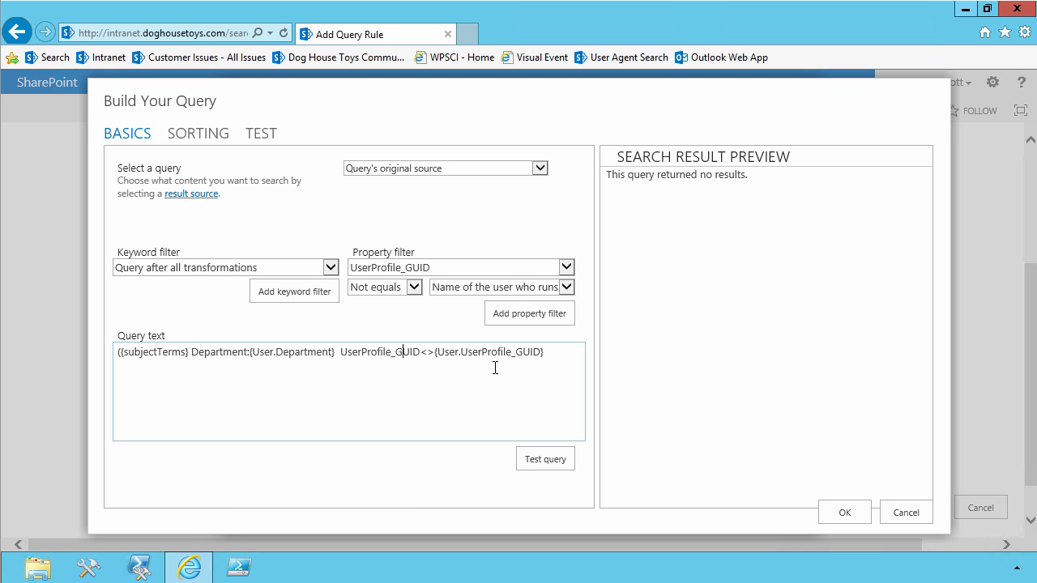
pyautogui.press('Left')
pyautogui.press('Left')
pyautogui.write(')')
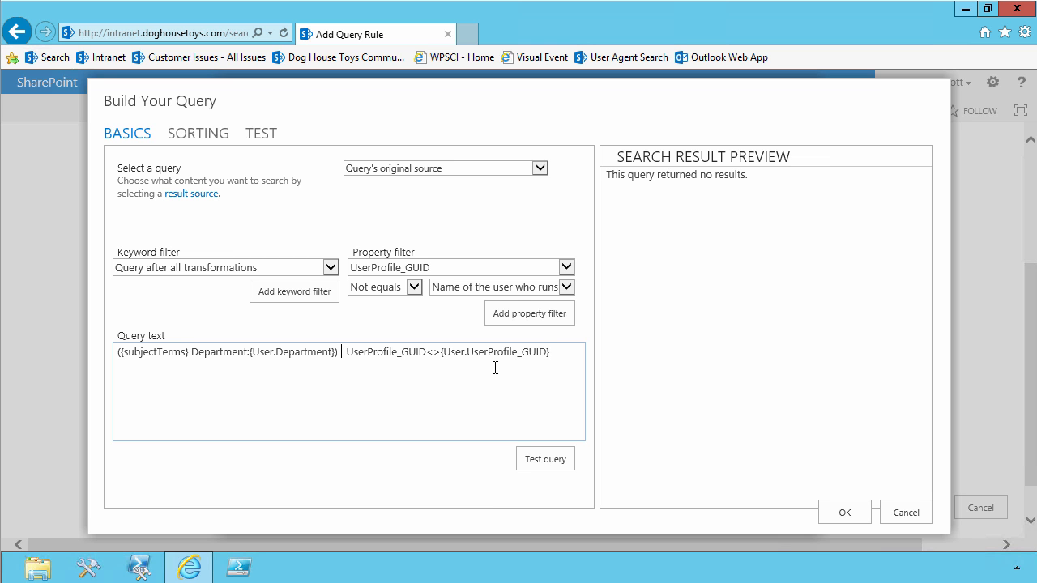
pyautogui.write(' AND')
pyautogui.press('Delete')
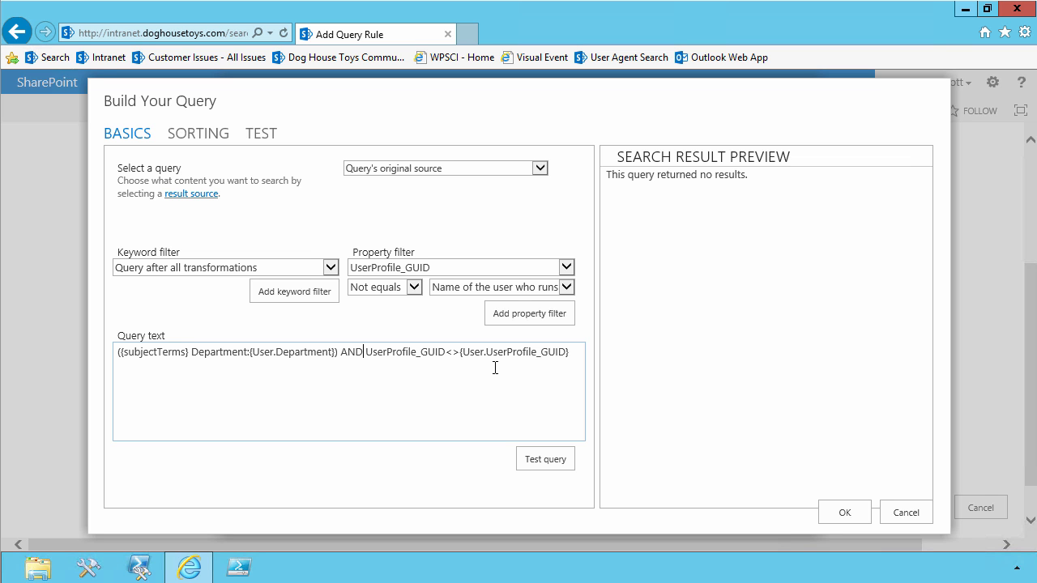
pyautogui.write('(')
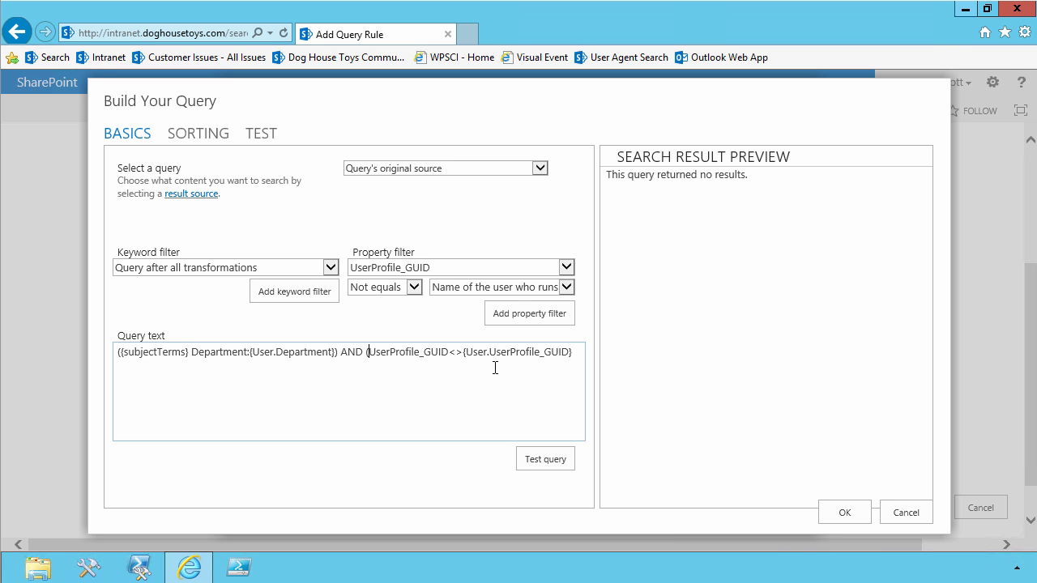
pyautogui.write(')')
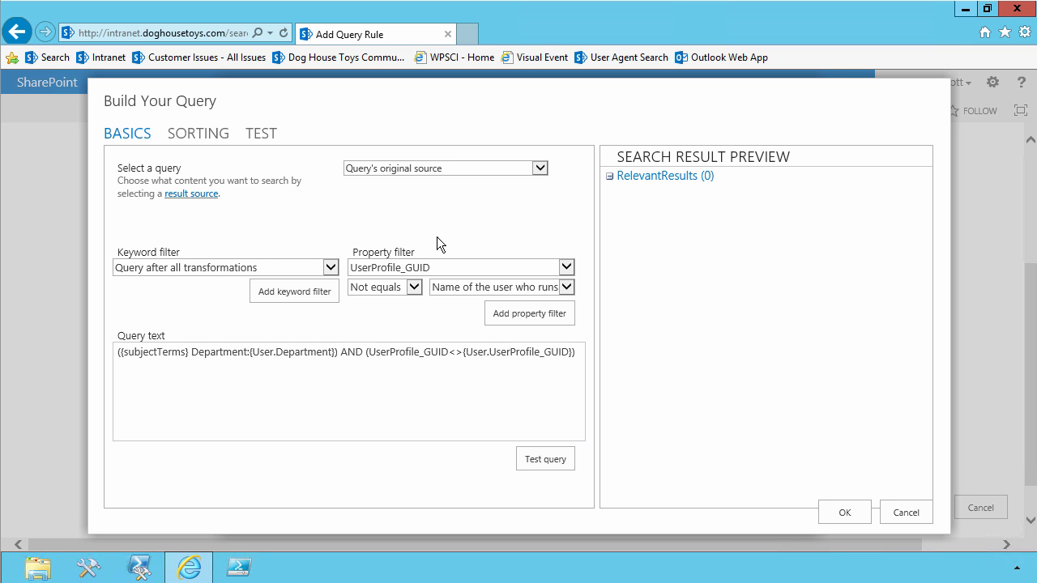
# Set the query source to Local People Results (System) and test the query.
pyautogui.click(415, 169)
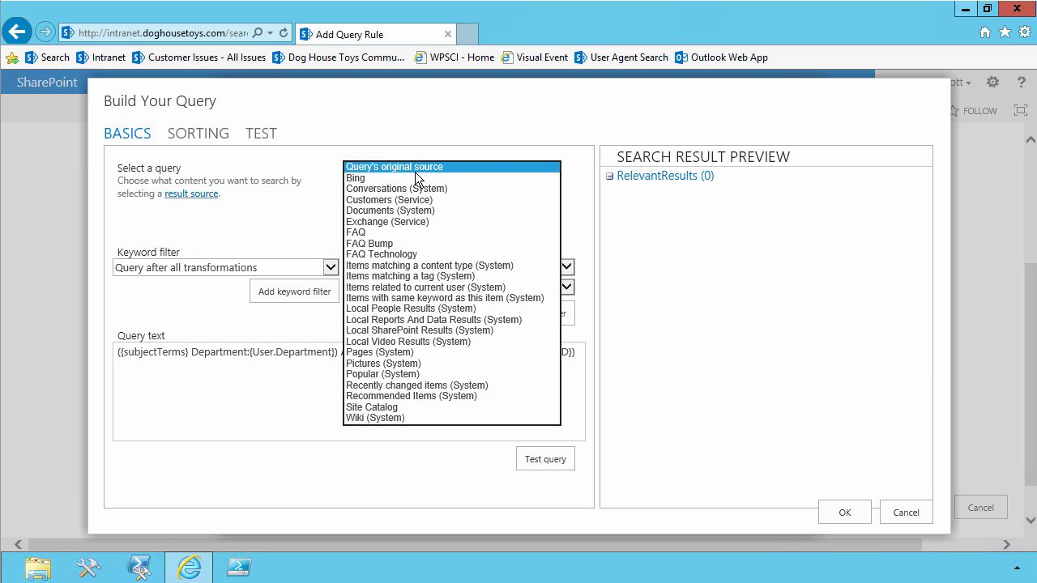
pyautogui.click(437, 309)
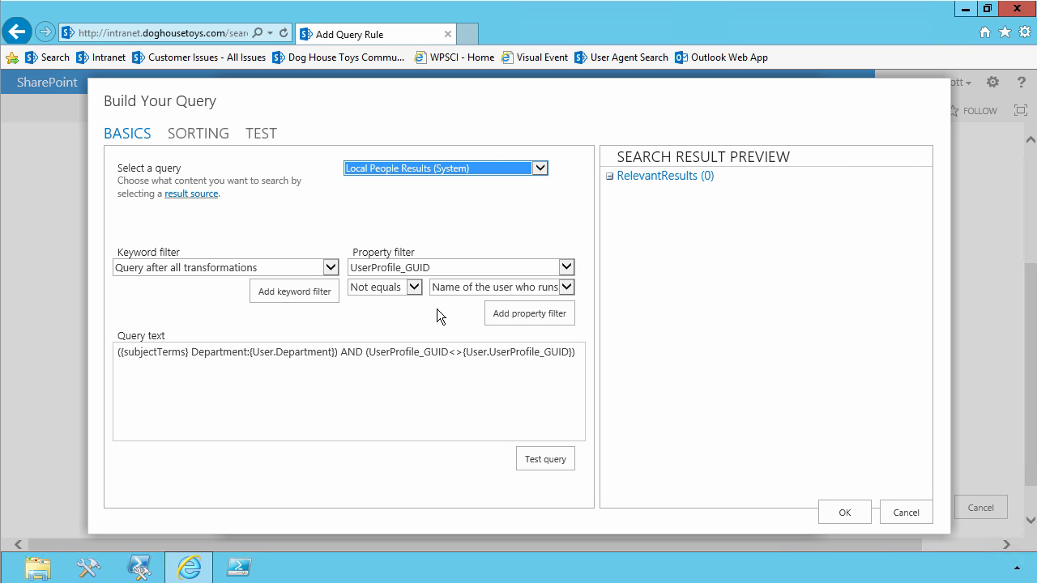
pyautogui.click(542, 461)
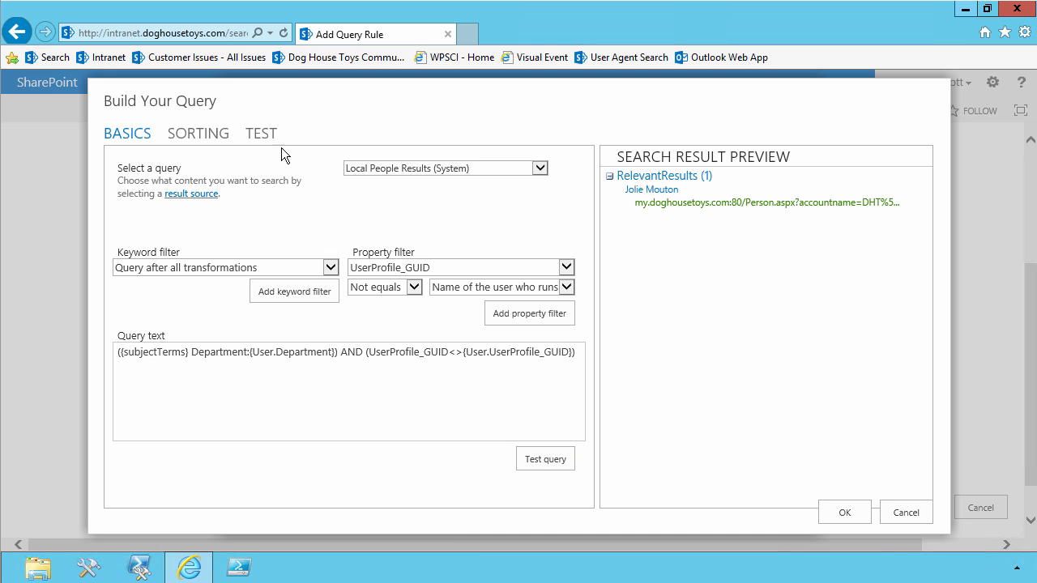
# Test the query template with Recovery as the {subjectTerms} value, and accept the built query.
pyautogui.click(261, 135)
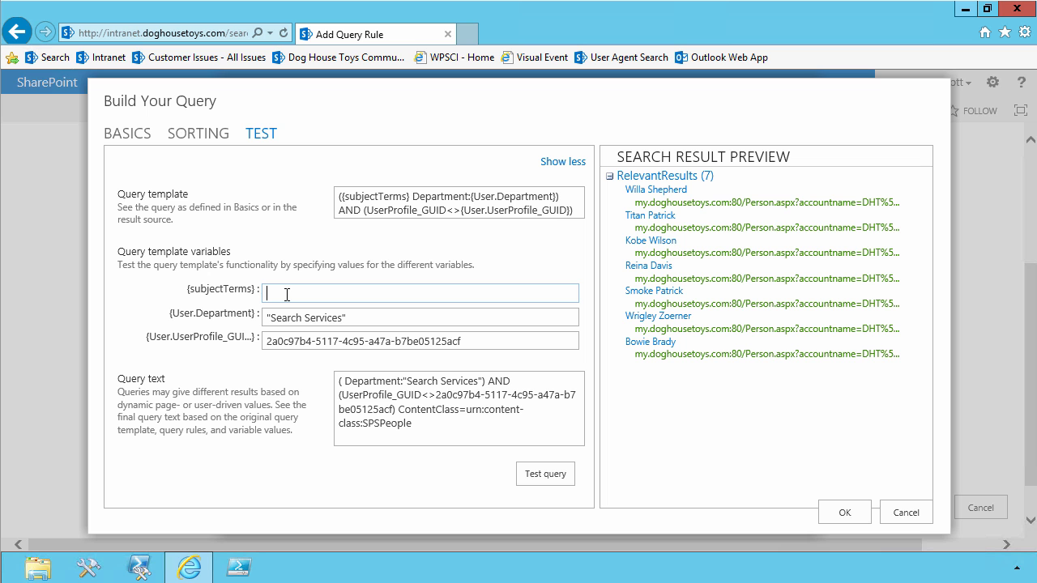
pyautogui.write('SharePoint')
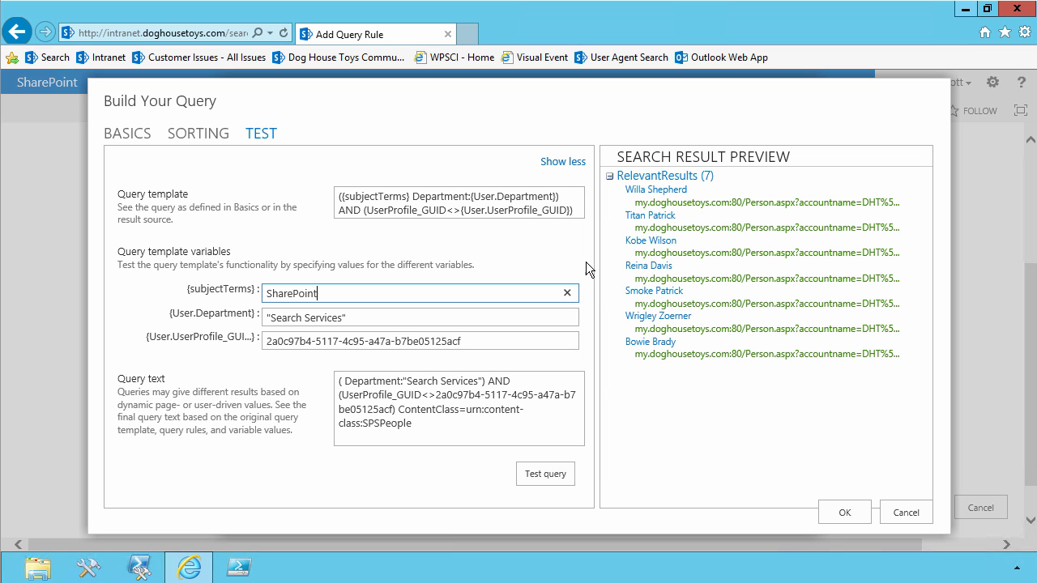
pyautogui.moveTo(363, 298); pyautogui.dragTo(199, 290)
pyautogui.write('Recovery')
pyautogui.click(531, 475)
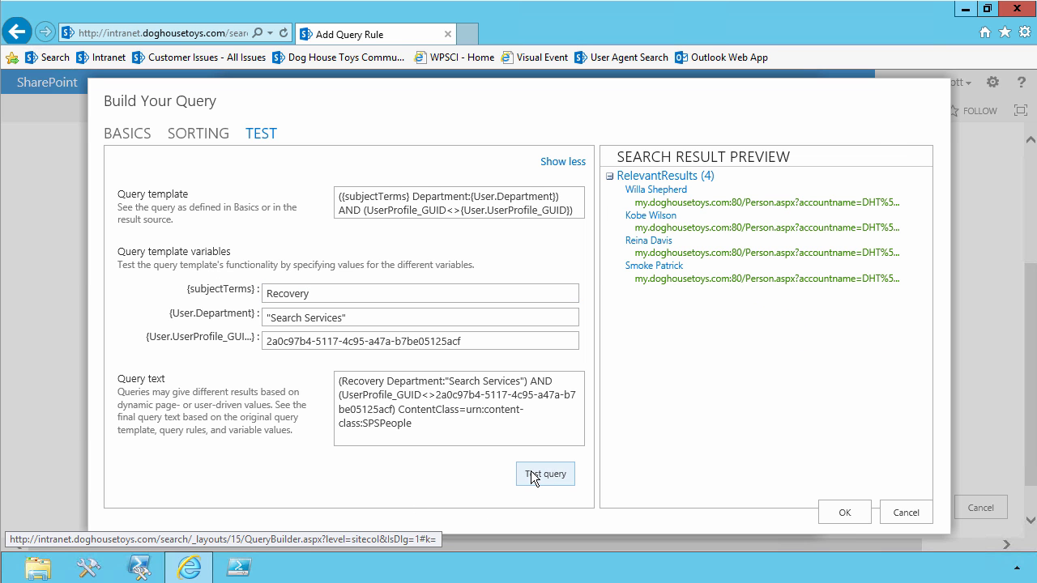
pyautogui.click(842, 511)
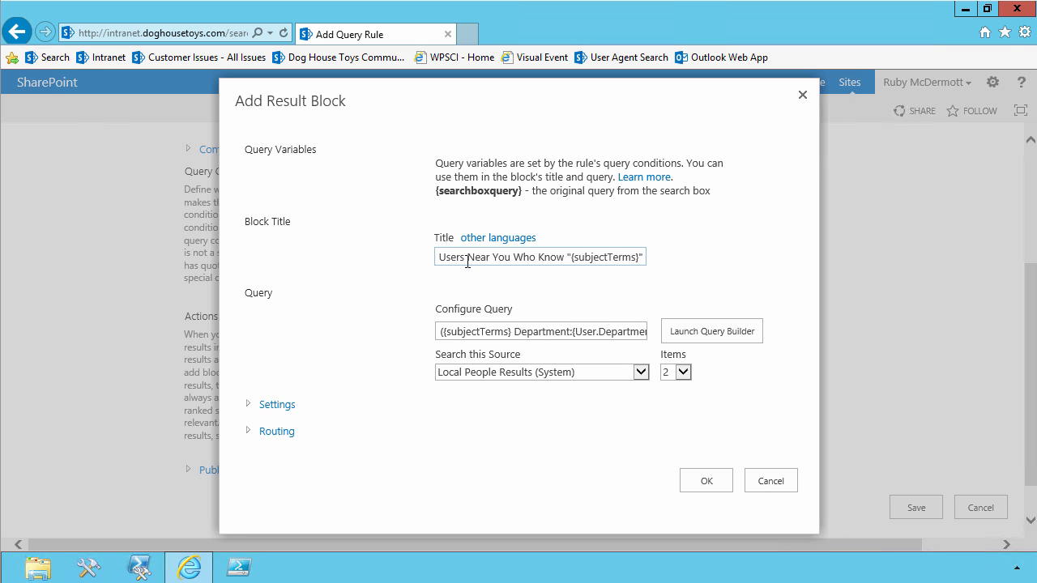
# Set the result block to always show above core results with the People Intent Item display template, and save the block and rule.
pyautogui.click(248, 405)
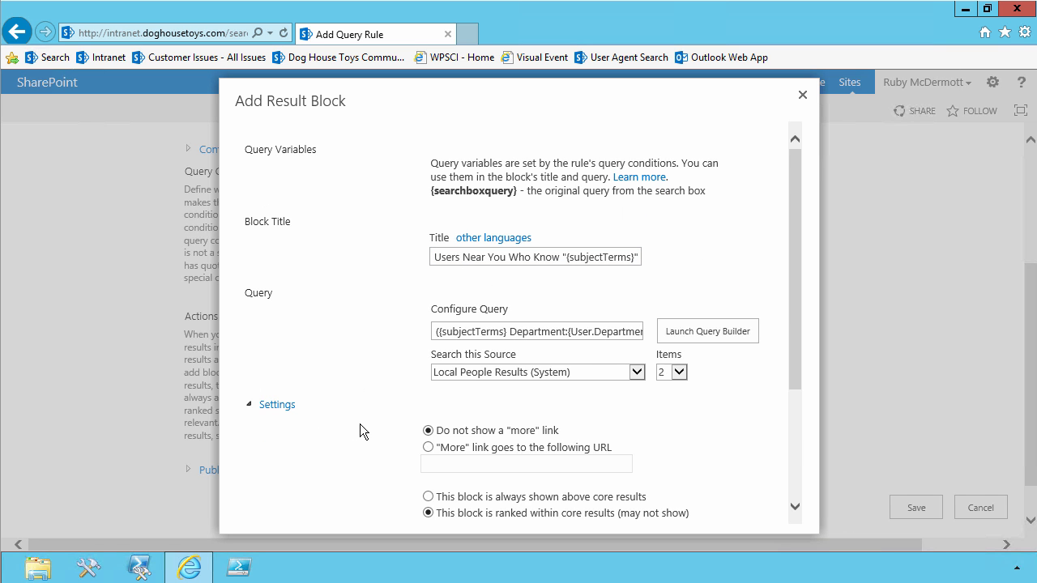
pyautogui.scroll(-2, 360, 424)
pyautogui.click(427, 340)
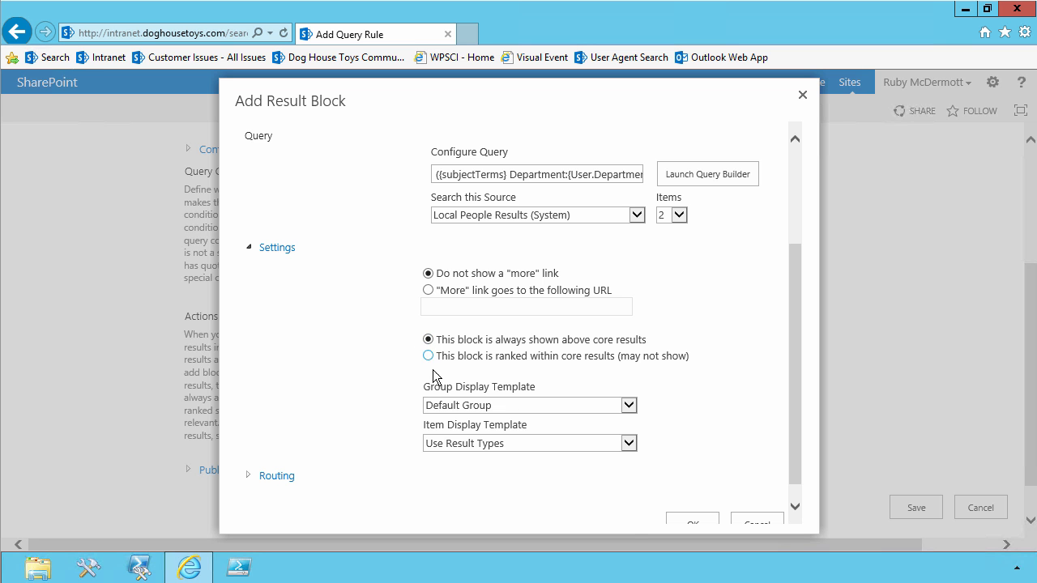
pyautogui.click(454, 444)
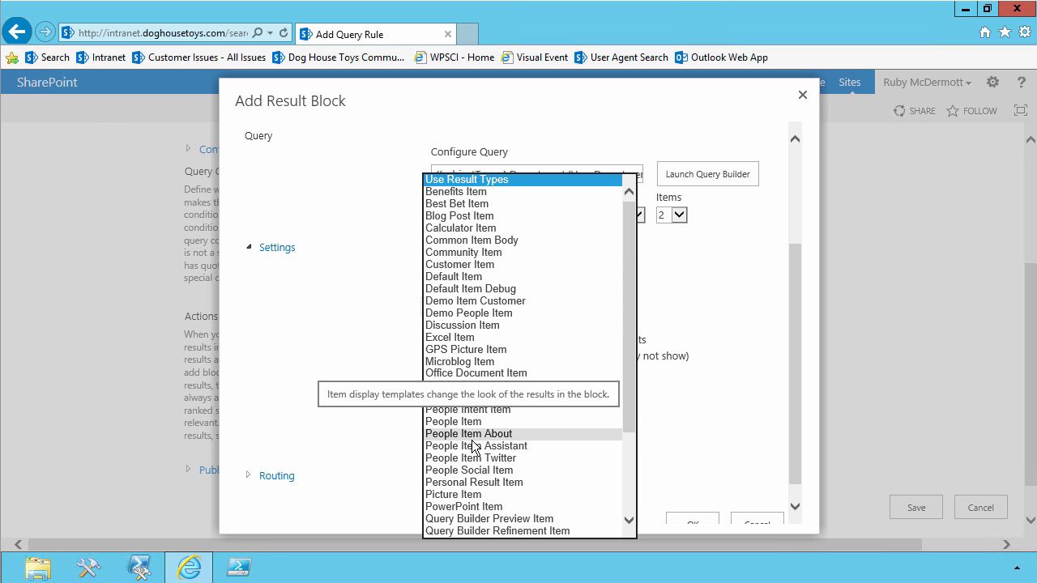
pyautogui.click(516, 410)
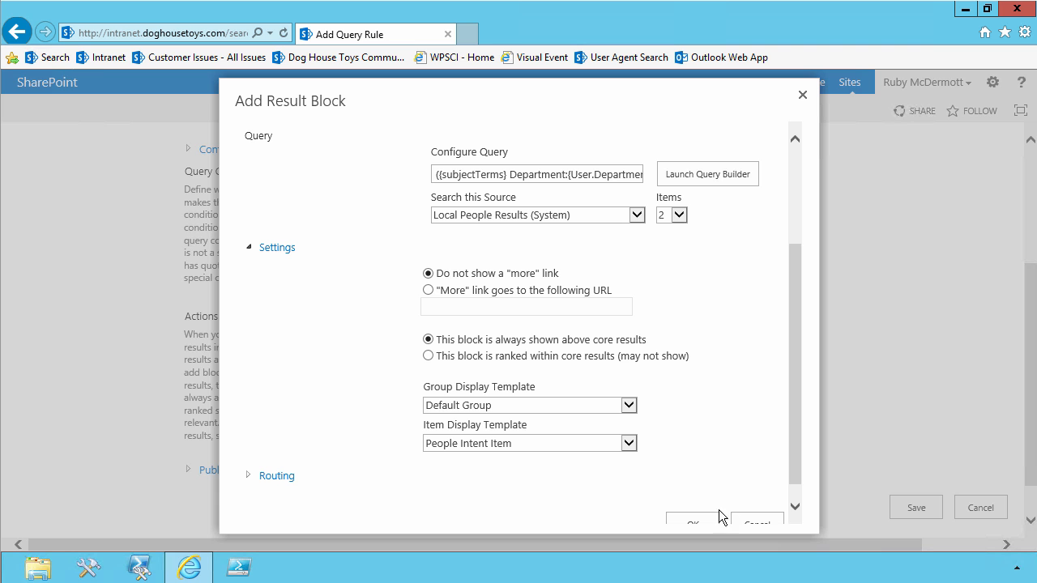
pyautogui.click(696, 520)
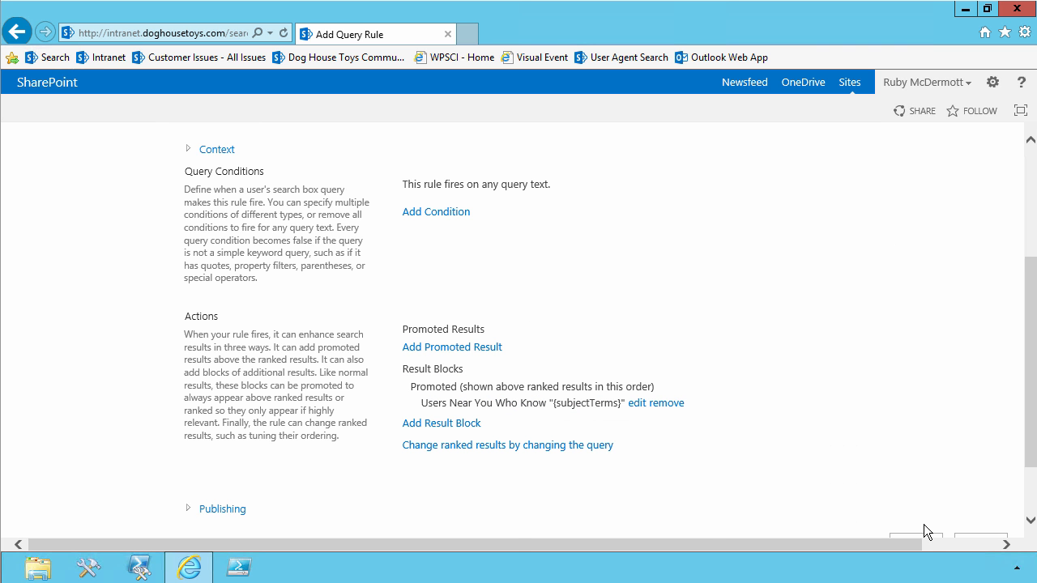
pyautogui.click(923, 535)
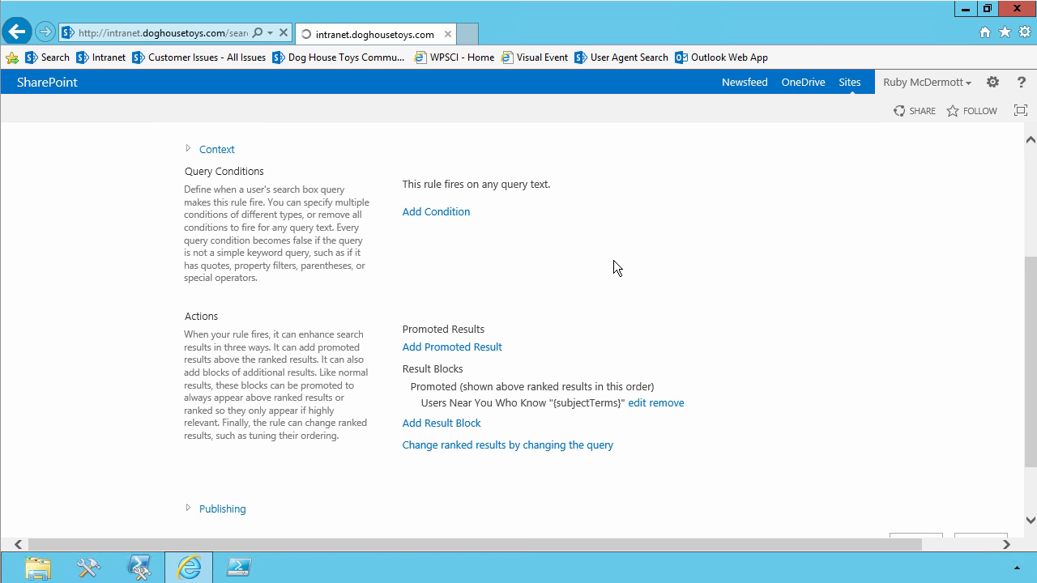
# Search for SharePoint in the Search Center and switch to the people results.
pyautogui.click(123, 173)
pyautogui.write('SharePoint')
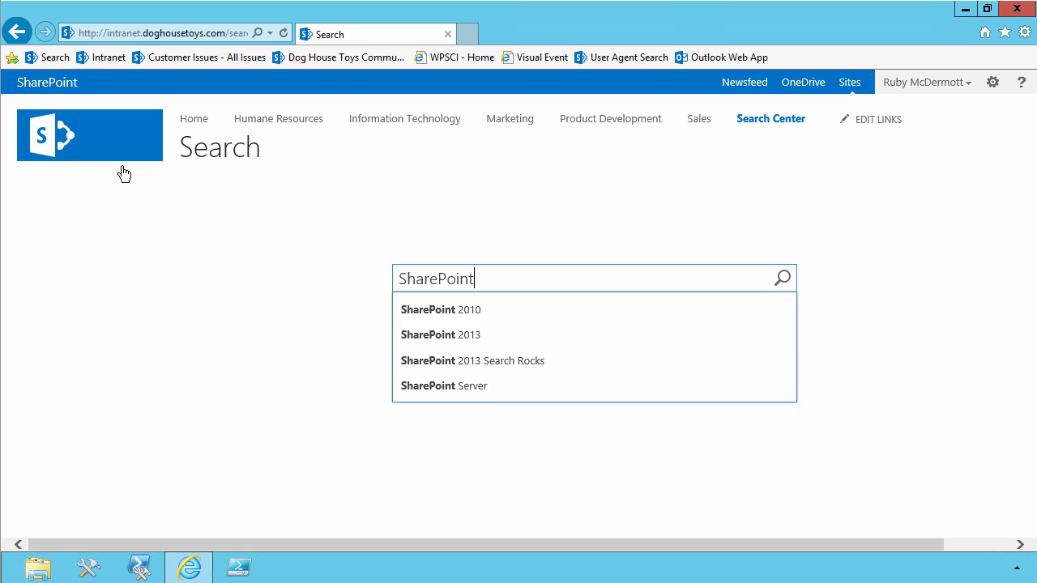
pyautogui.press('Return')
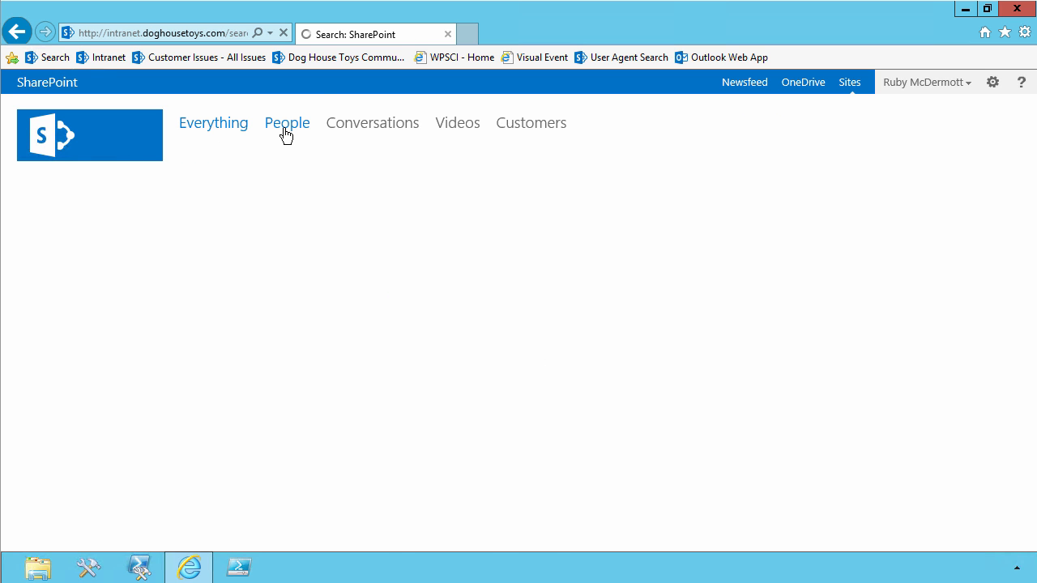
pyautogui.click(287, 155)
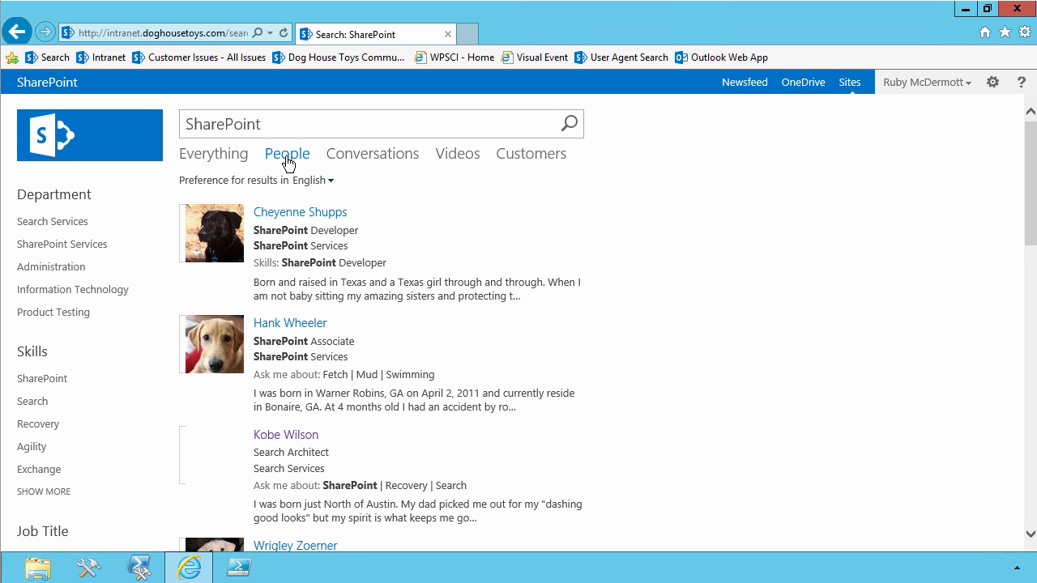
# Look through the people results for SharePoint and reload them to check for the Users Near You block.
pyautogui.scroll(-5, 378, 331)
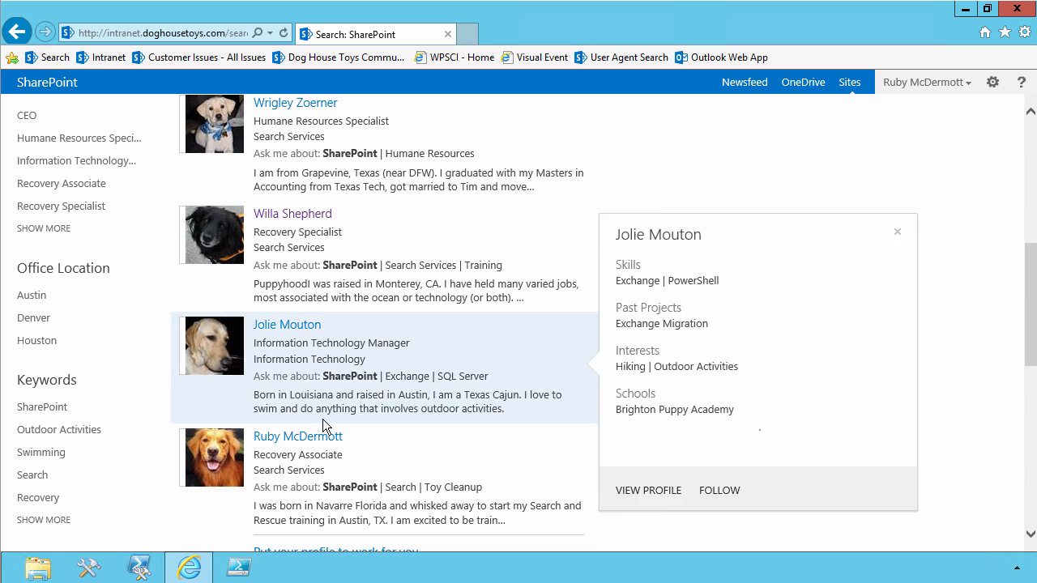
pyautogui.moveTo(279, 472)
pyautogui.scroll(5, 317, 454)
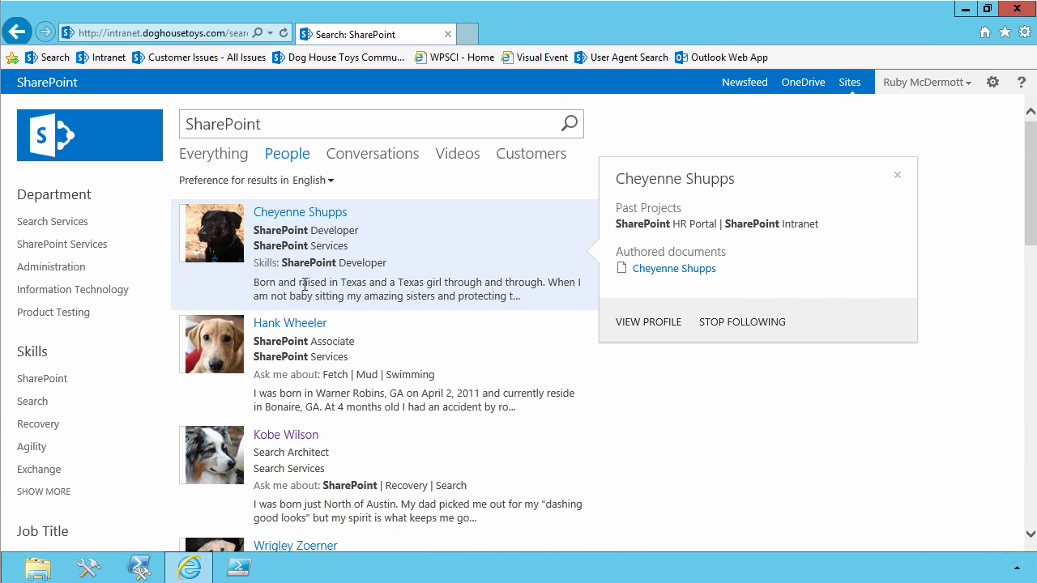
pyautogui.click(282, 156)
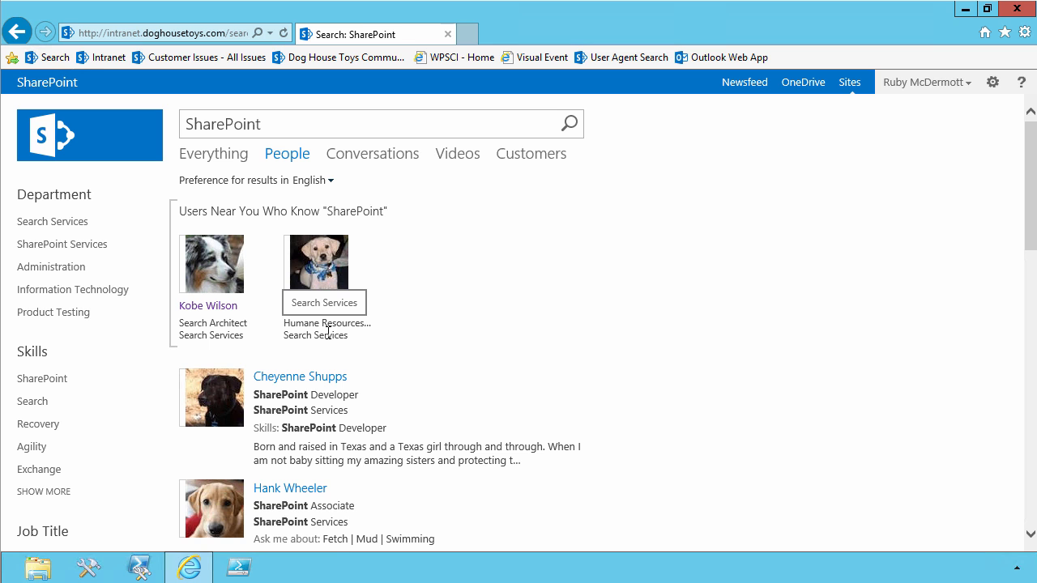
pyautogui.moveTo(354, 227)
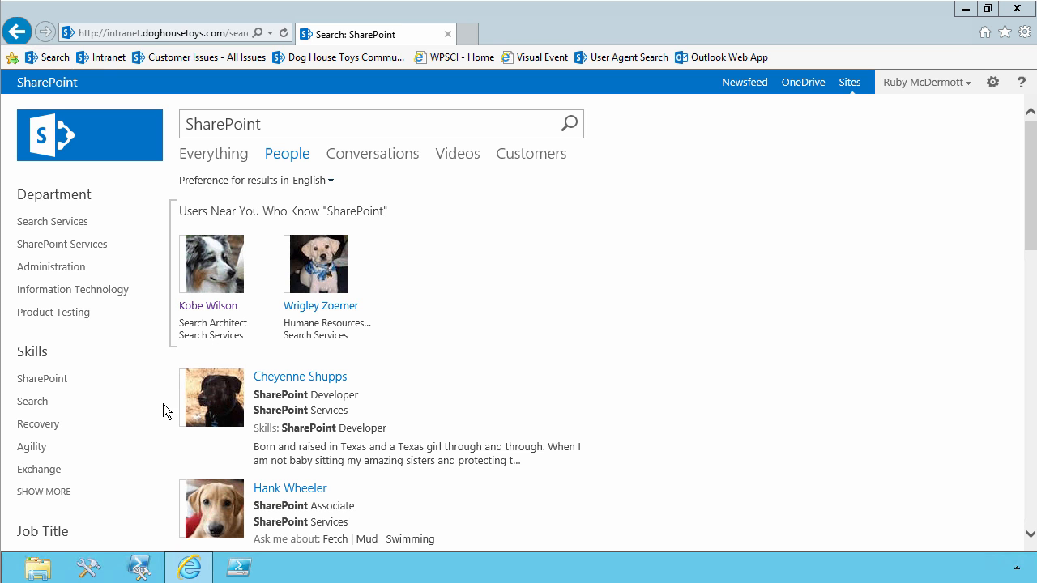
# Switch to the greyhound remote desktop session and run a people search for SharePOint from the newsfeed page.
pyautogui.moveTo(2, 581)
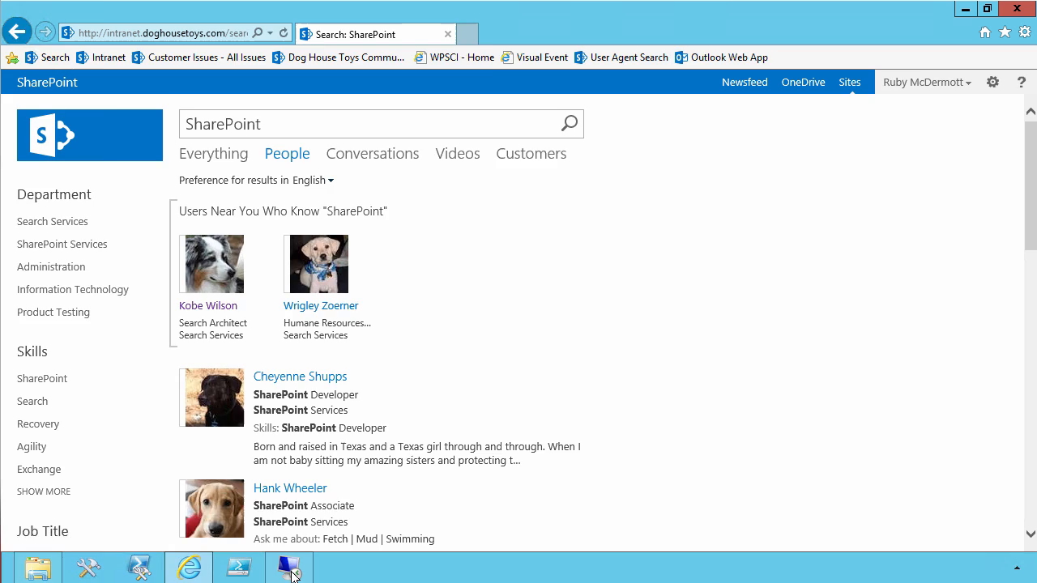
pyautogui.click(290, 569)
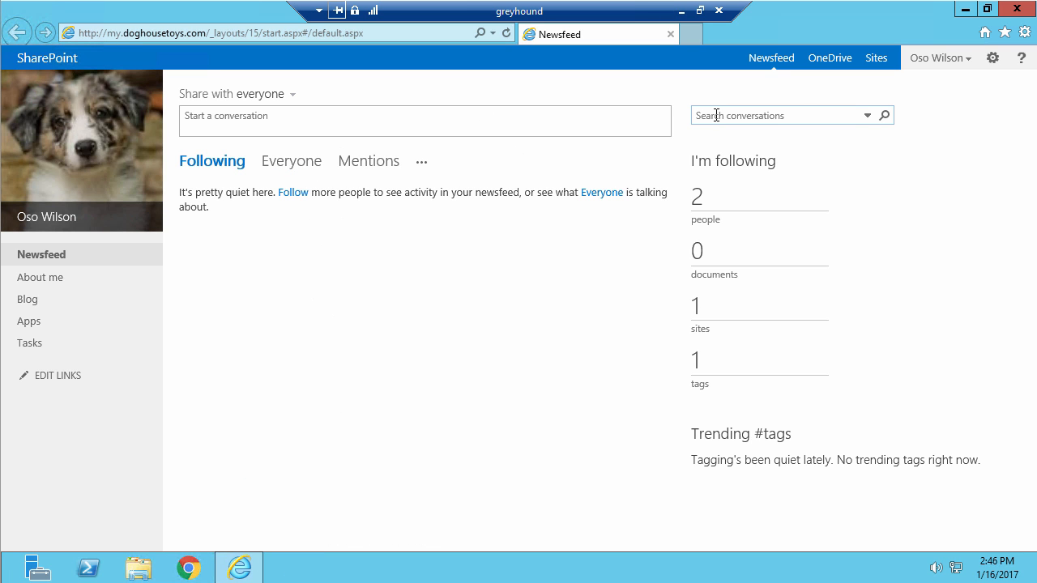
pyautogui.click(867, 116)
pyautogui.click(764, 169)
pyautogui.click(722, 116)
pyautogui.write('SharePOint')
pyautogui.press('Return')
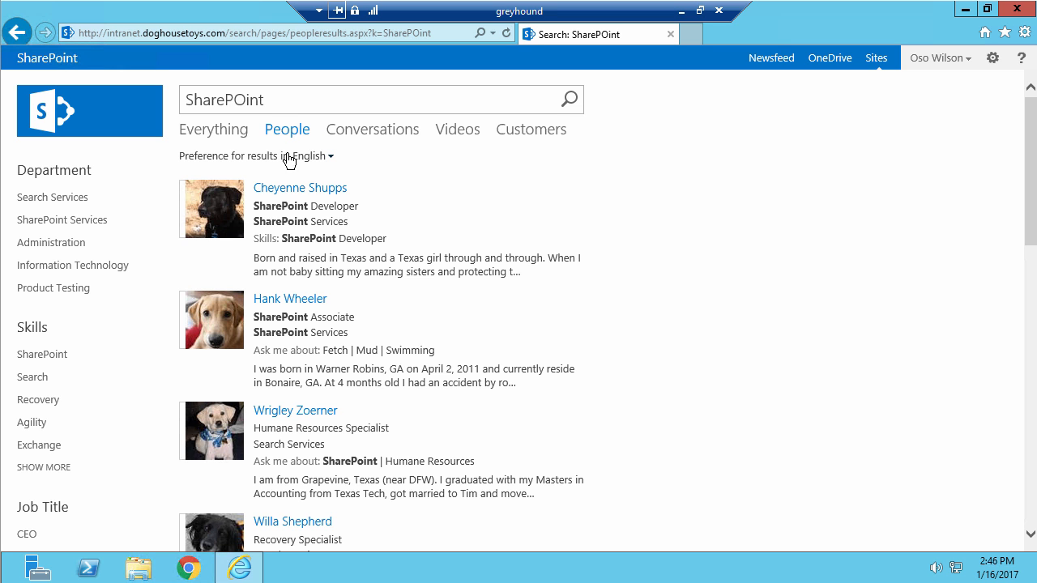
# Search people for Marketing, examine the promoted colleague's details, and minimize the remote session to return to the local browser.
pyautogui.click(217, 98)
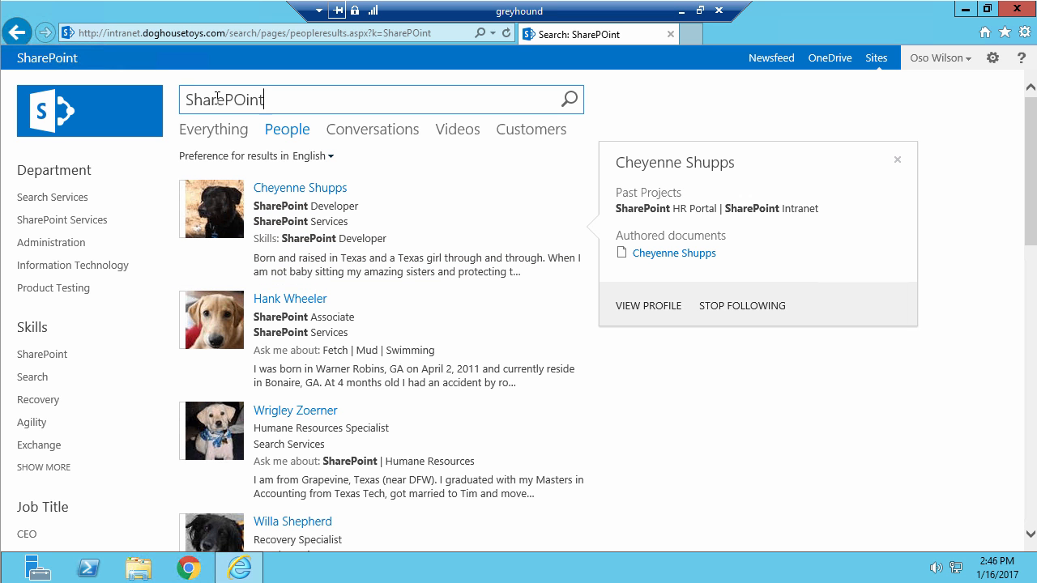
pyautogui.hotkey('ctrl', 'a')
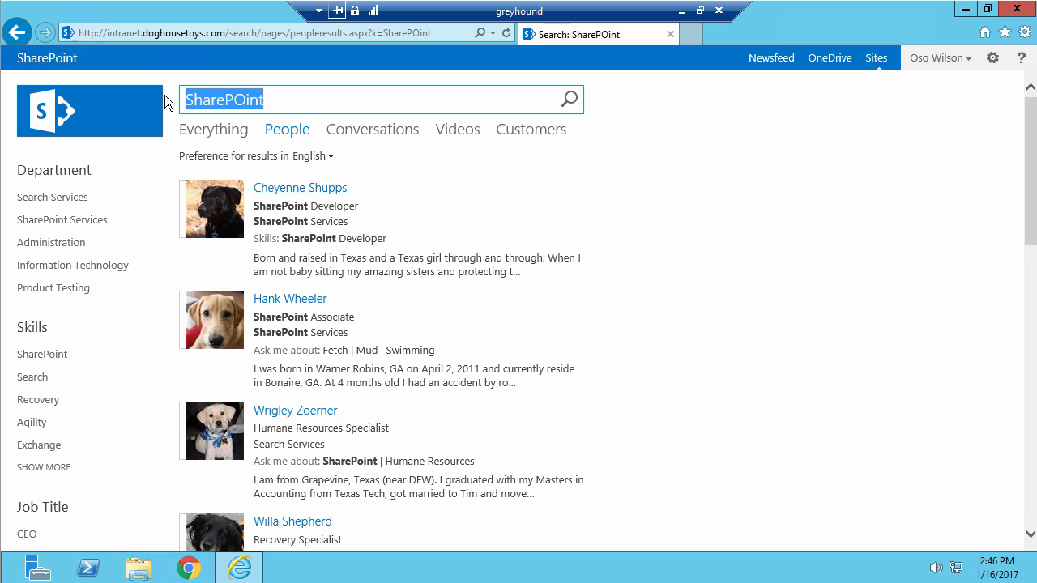
pyautogui.write('Marketing')
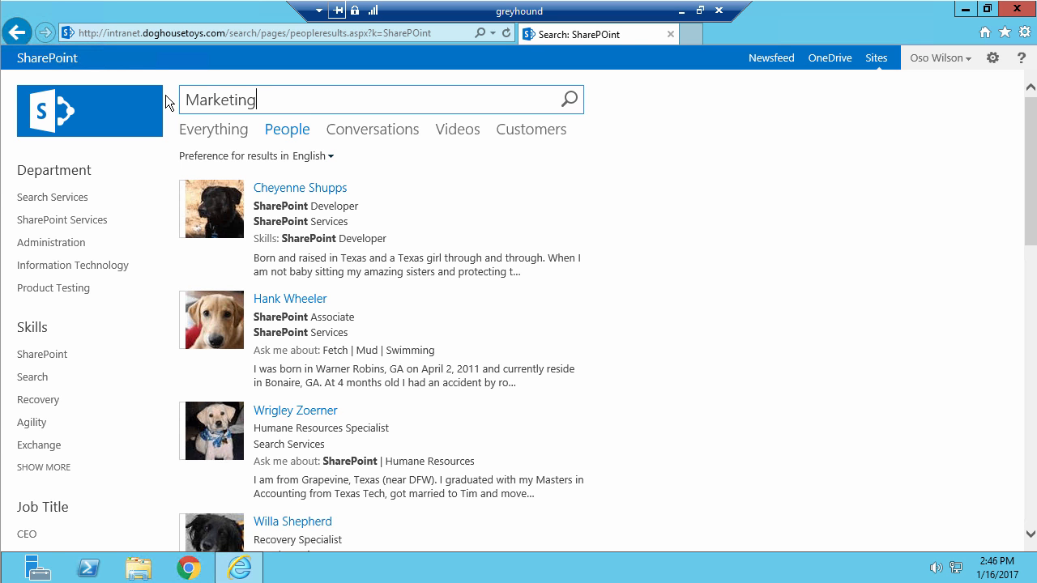
pyautogui.press('Return')
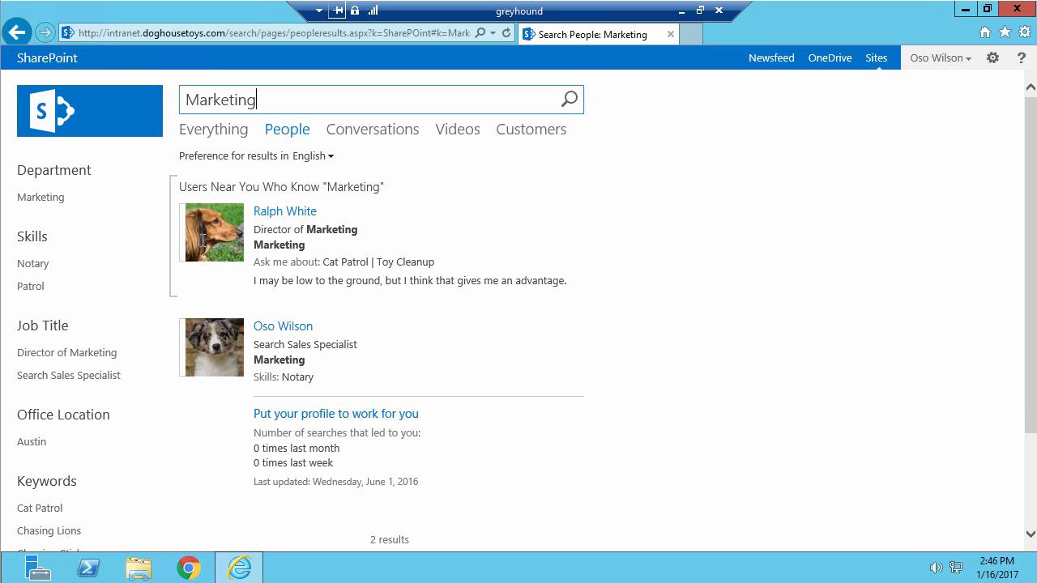
pyautogui.moveTo(280, 251)
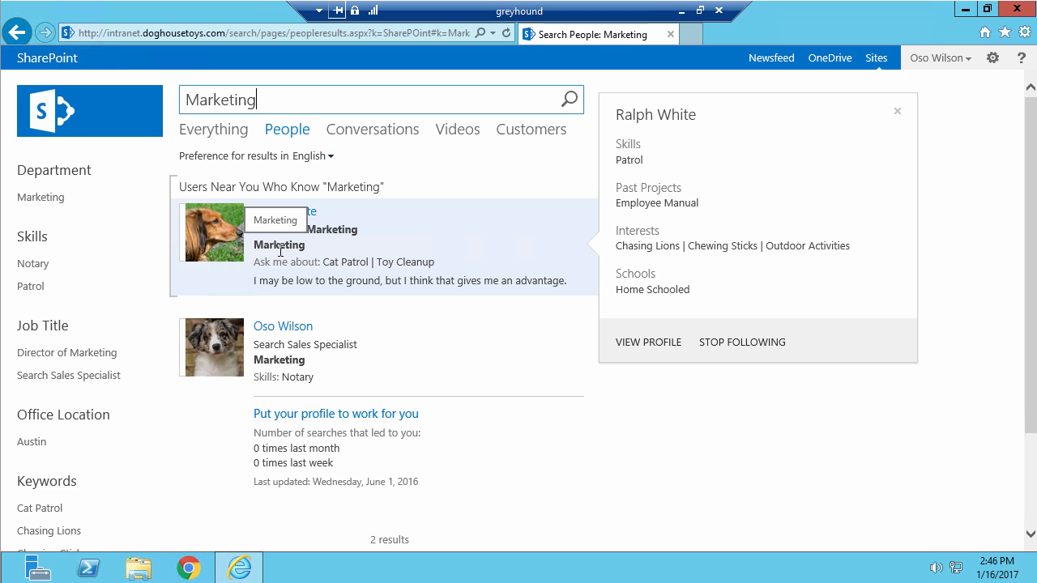
pyautogui.click(678, 12)
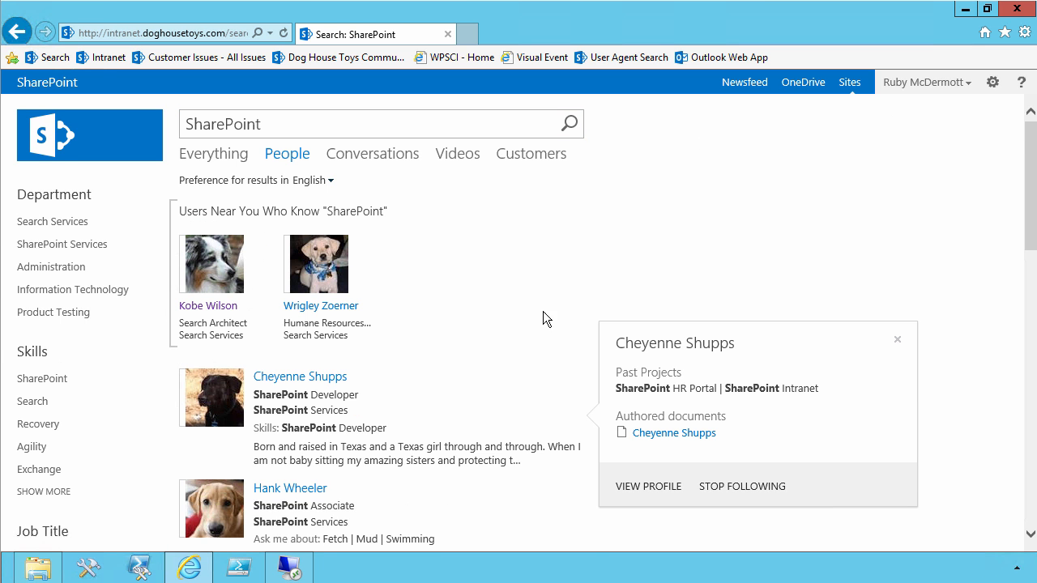
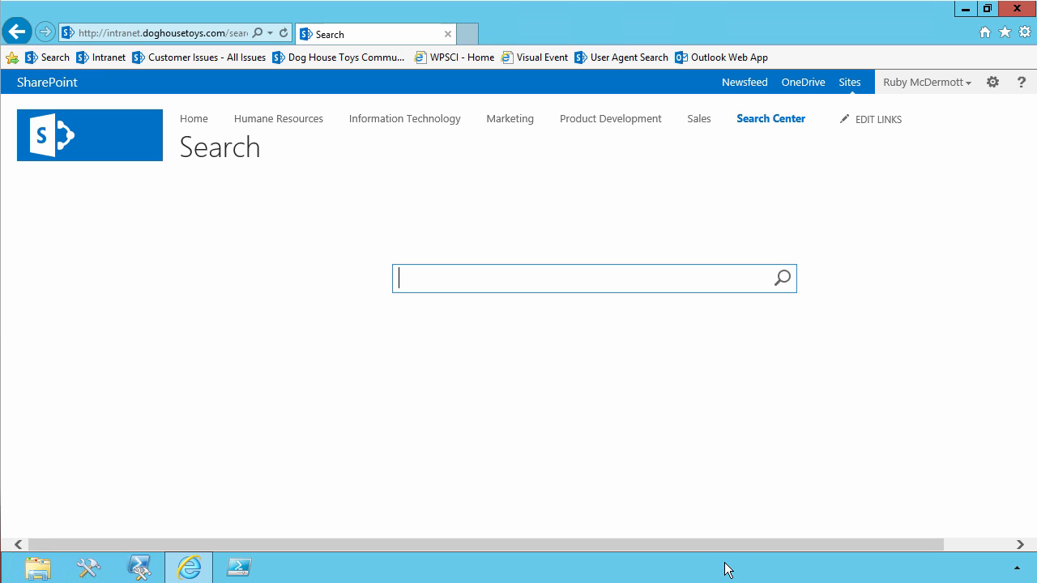
# Search the Search Center for SharePoint Search Deck and look at the block of PowerPoint presentations.
pyautogui.click(478, 277)
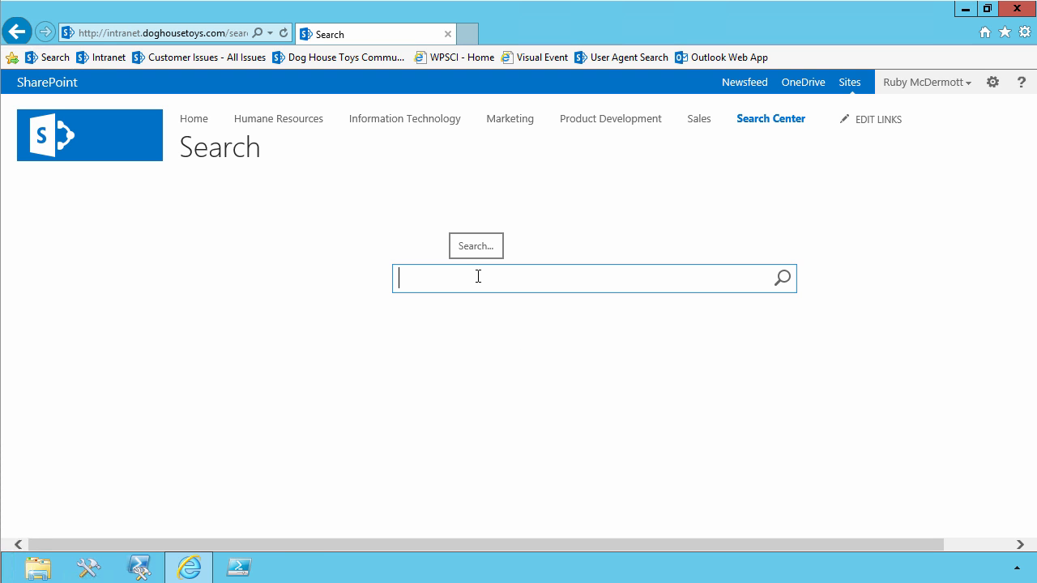
pyautogui.write('SharePoint')
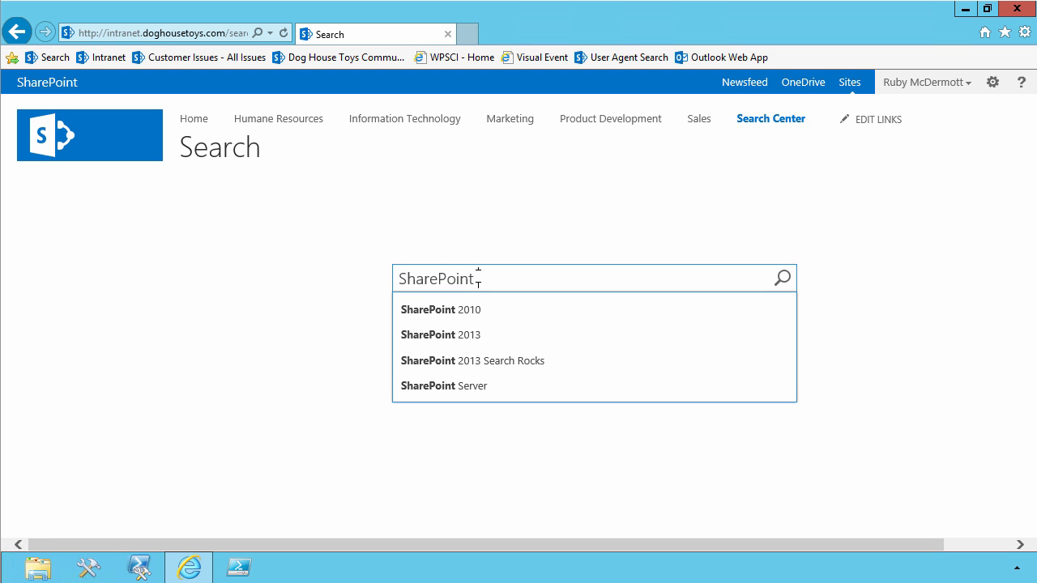
pyautogui.write(' Search')
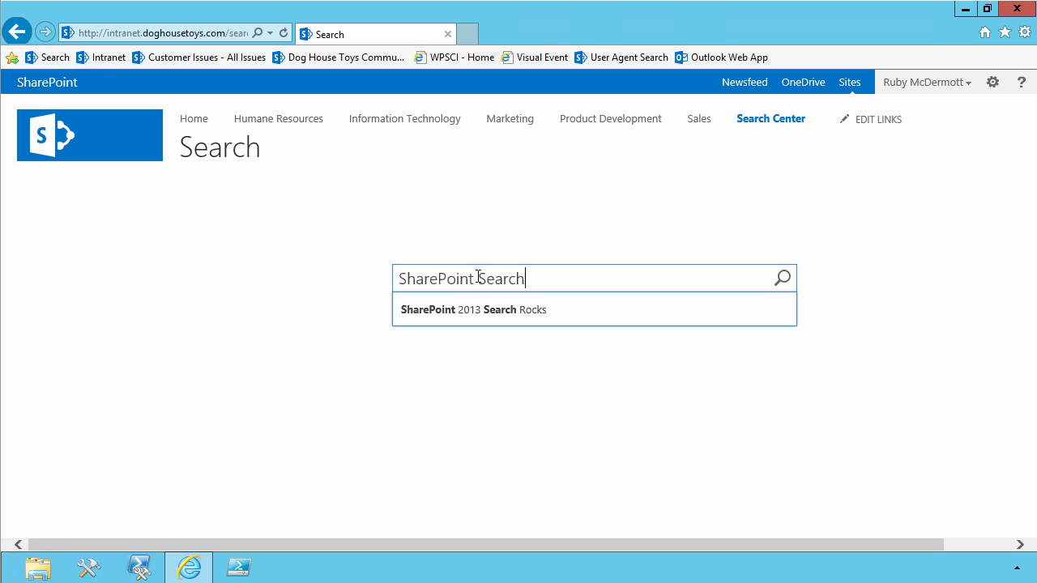
pyautogui.write(' Deck')
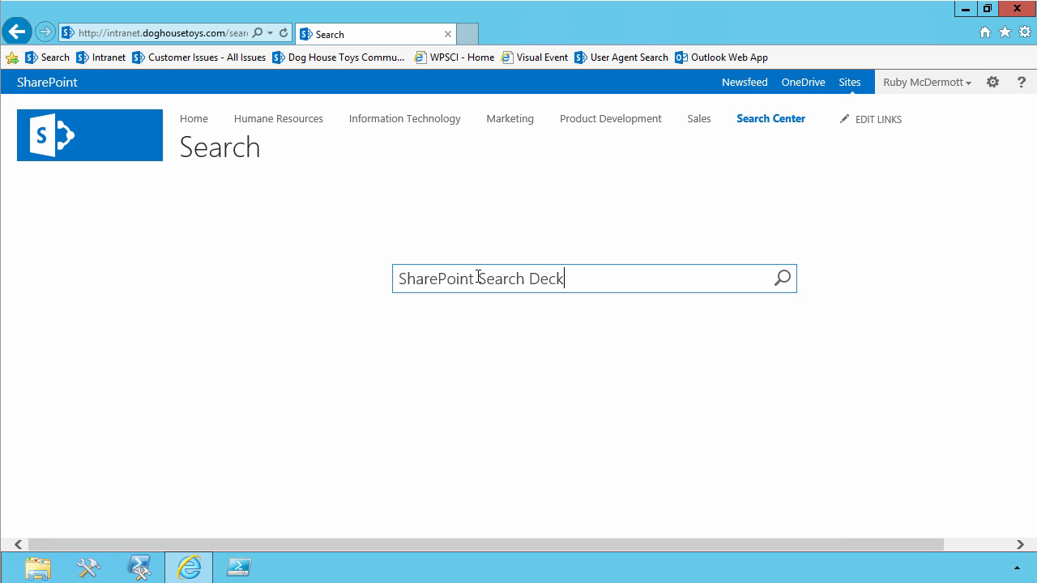
pyautogui.press('Return')
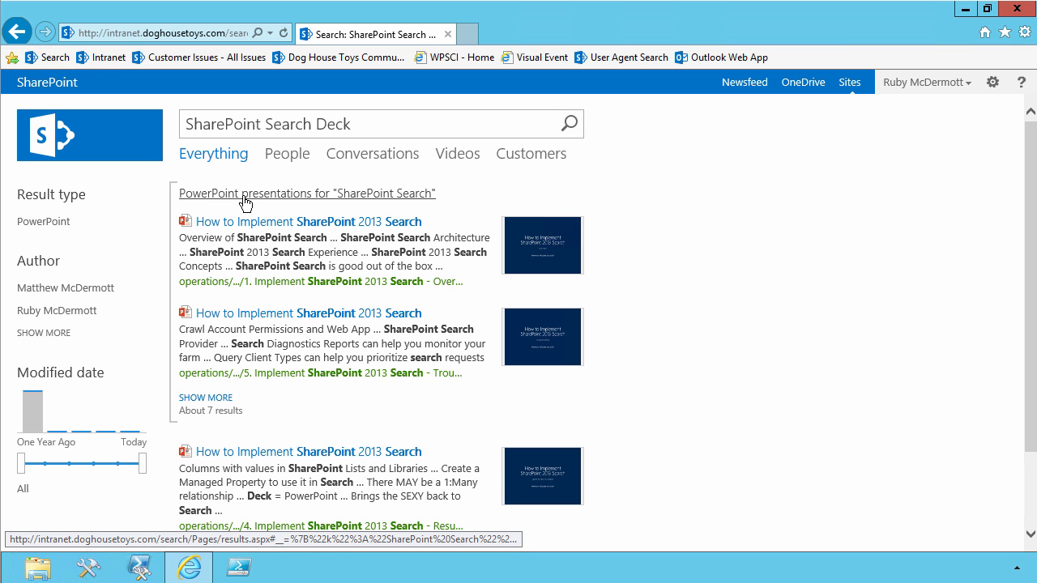
# Change the search to SharePoint Search Doc and examine the Word documents block and its document preview.
pyautogui.click(378, 121)
pyautogui.press('BackSpace')
pyautogui.press('BackSpace')
pyautogui.press('BackSpace')
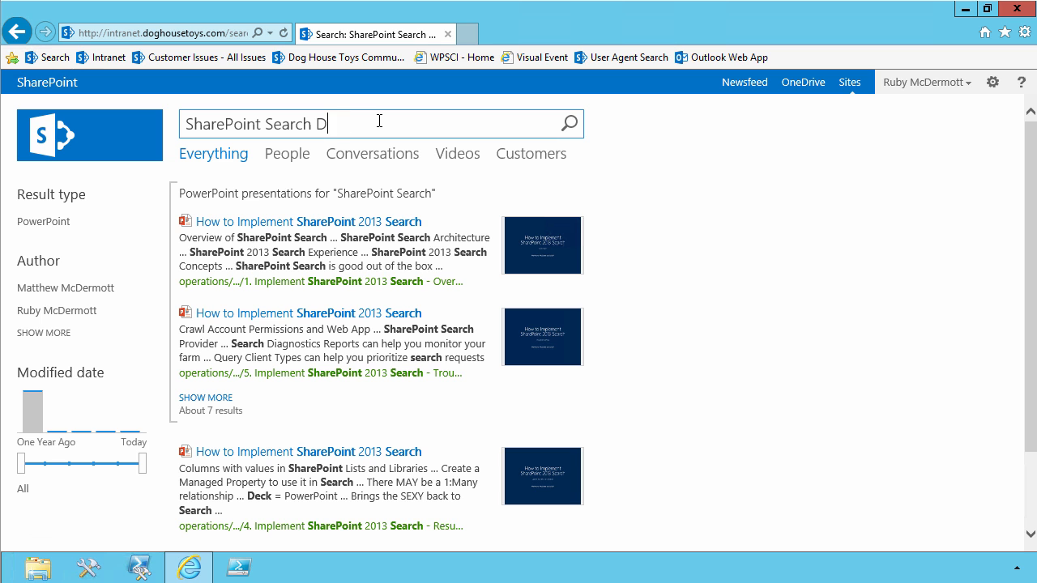
pyautogui.write('oc')
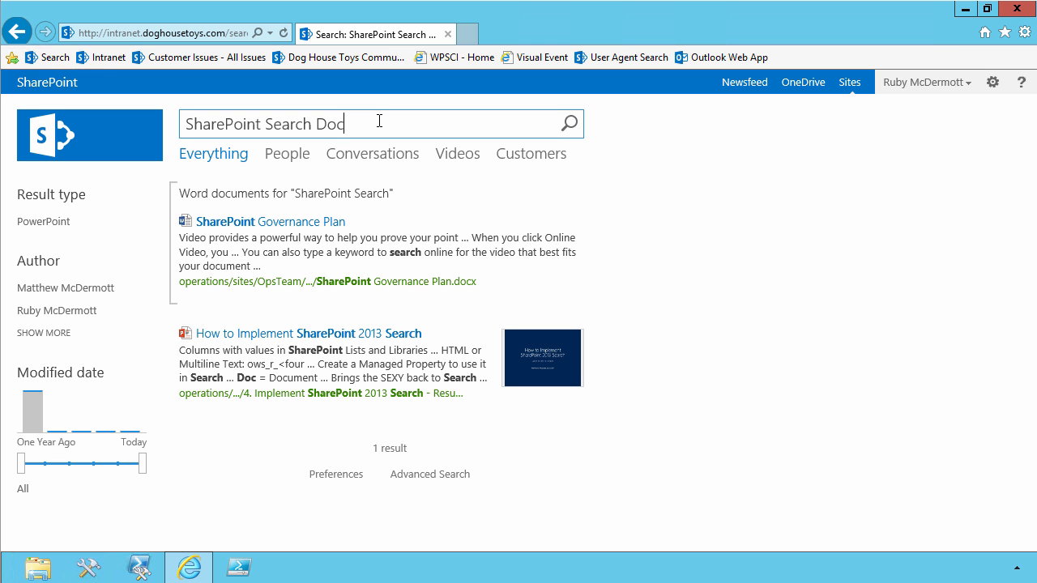
pyautogui.moveTo(332, 211)
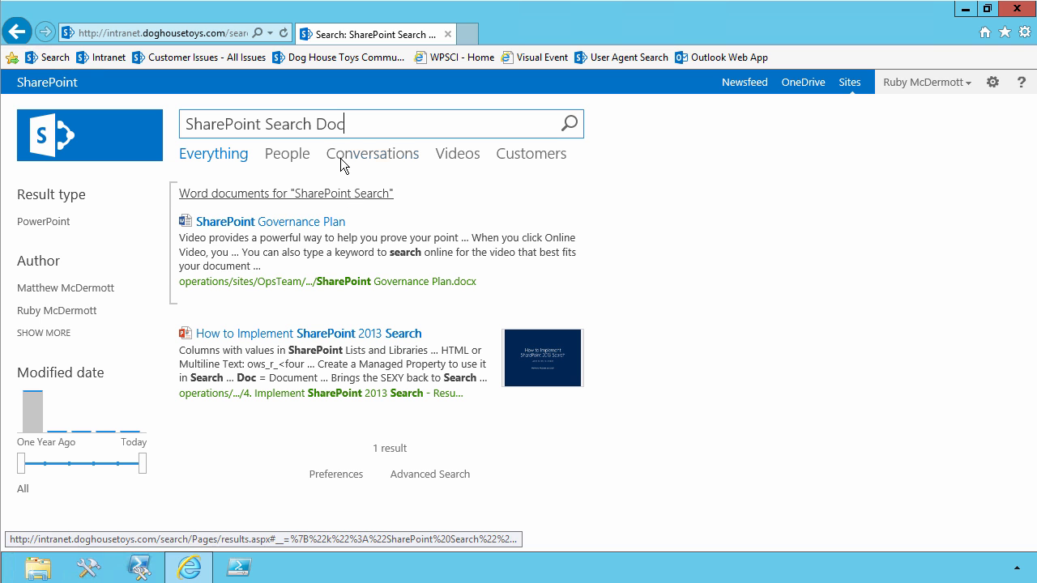
pyautogui.moveTo(279, 211)
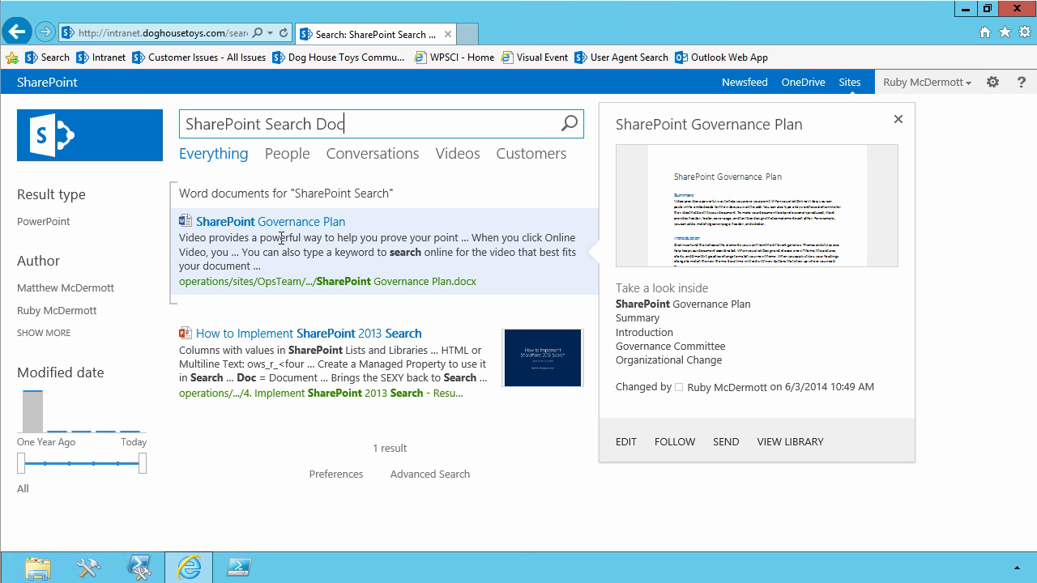
pyautogui.moveTo(313, 366)
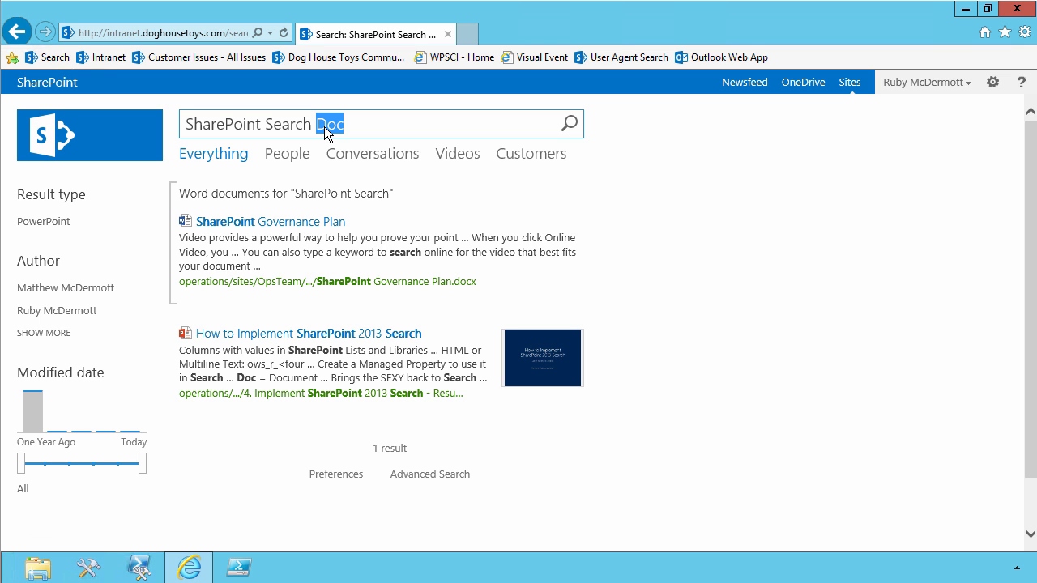
# Search for the signed-in user's first name, check the video results, and return to the Everything results.
pyautogui.press('Home')
pyautogui.hotkey('shift', 'End')
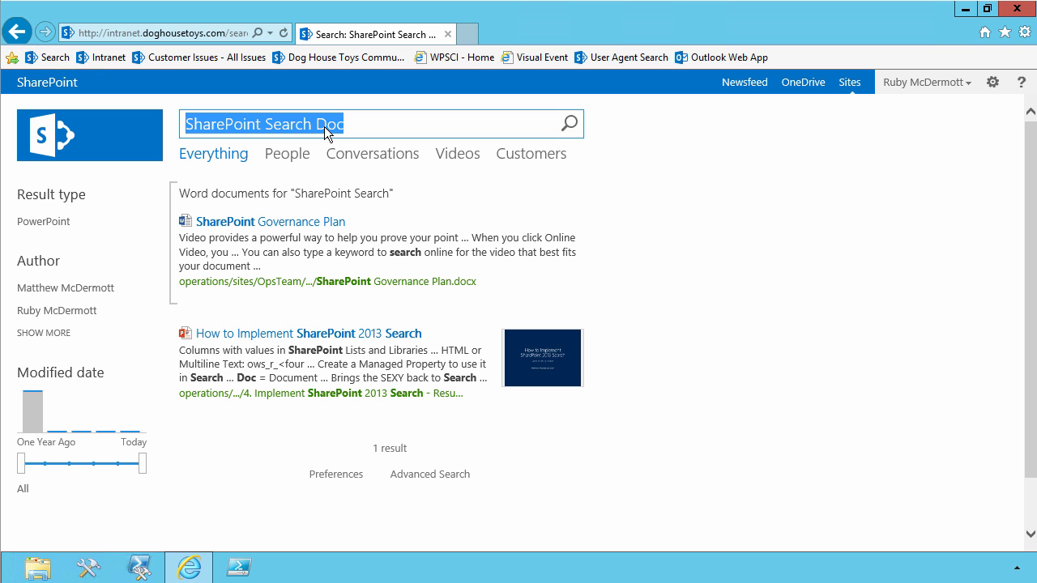
pyautogui.write('Ruby')
pyautogui.press('Return')
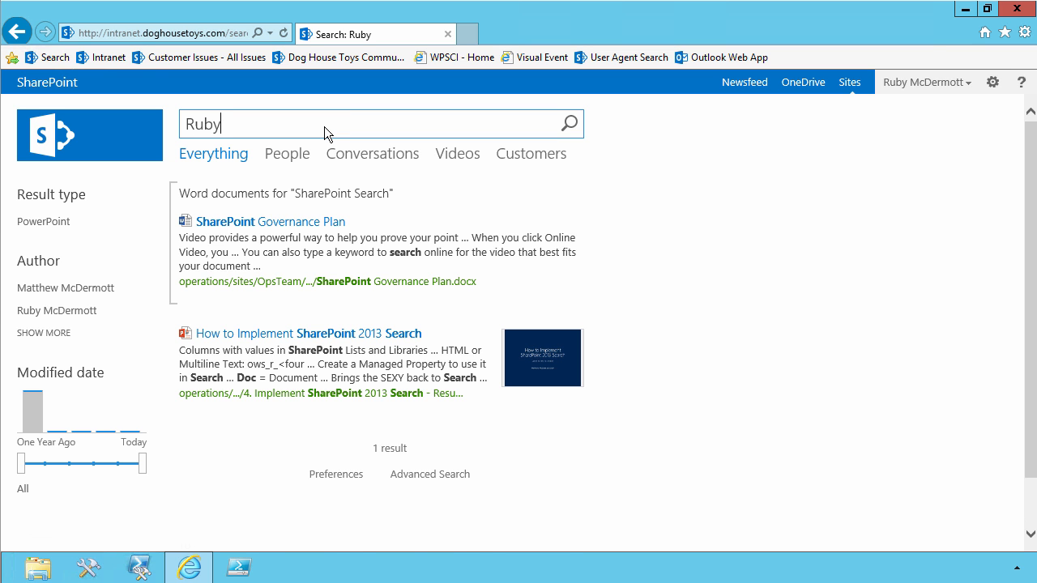
pyautogui.click(452, 164)
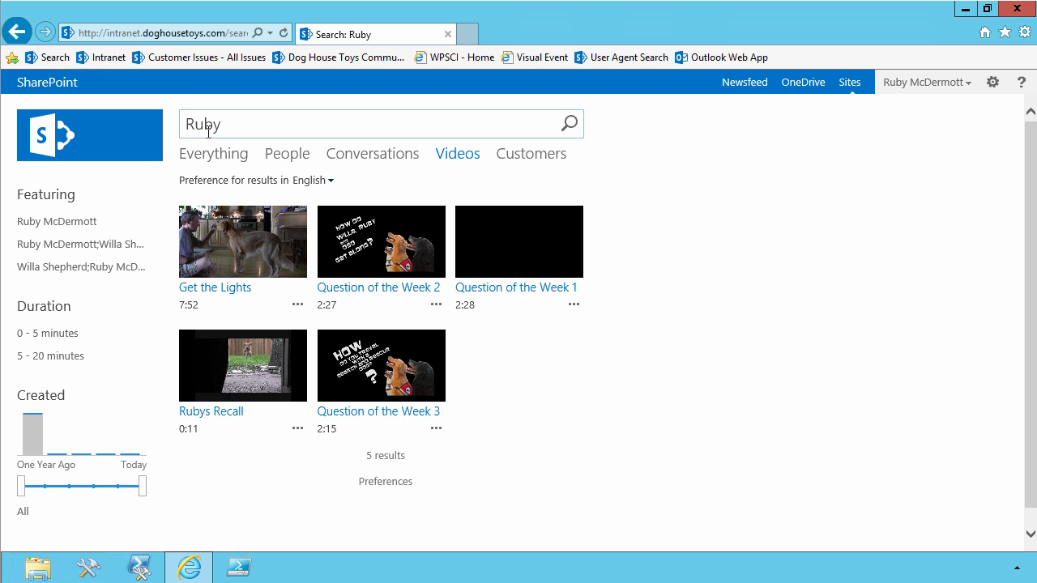
pyautogui.click(214, 157)
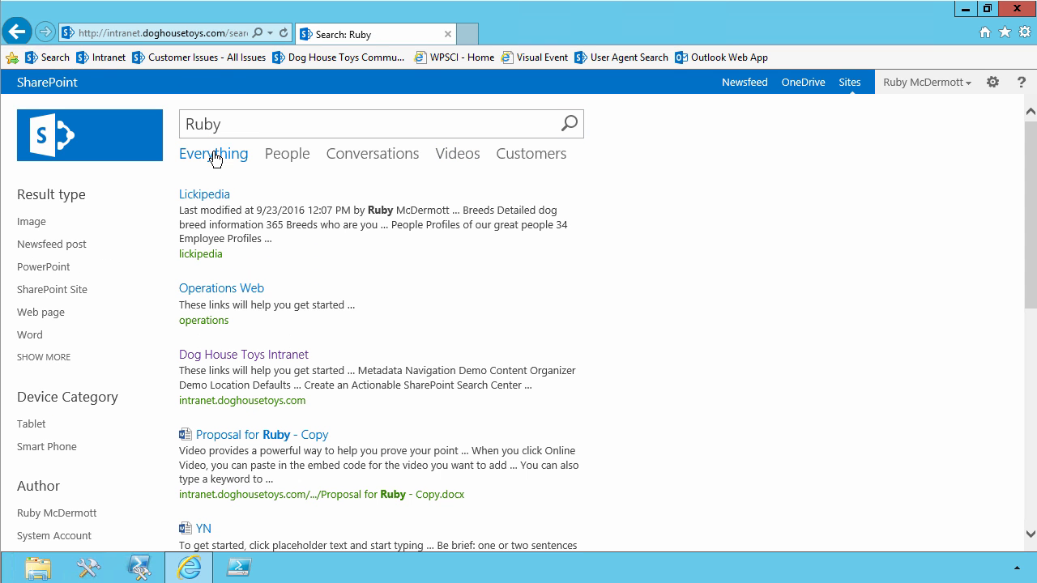
# Add Flick to the first-name search and examine the returned results.
pyautogui.click(254, 128)
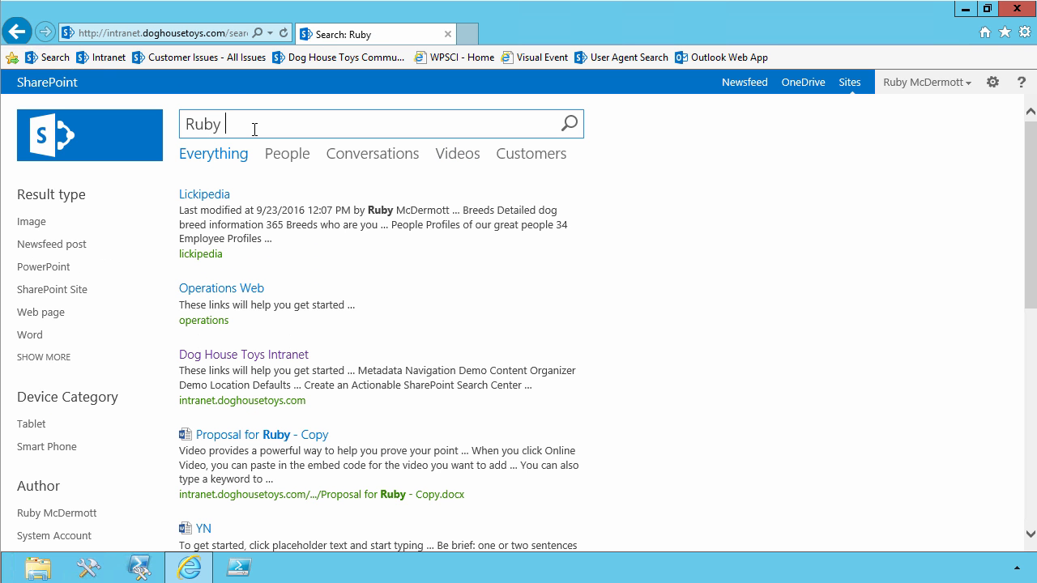
pyautogui.write('Flick')
pyautogui.press('Return')
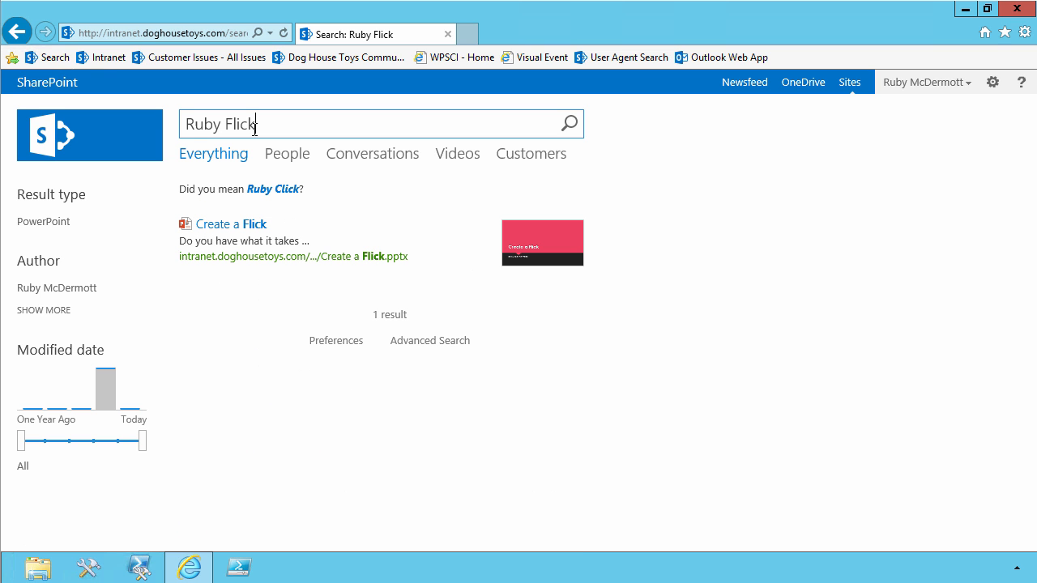
pyautogui.moveTo(242, 279)
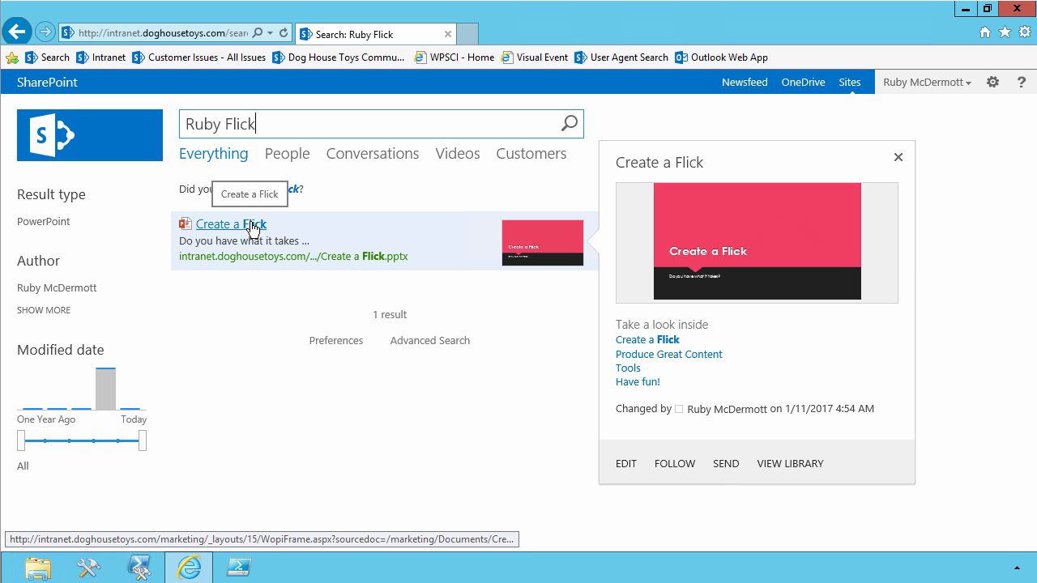
pyautogui.doubleClick(241, 123)
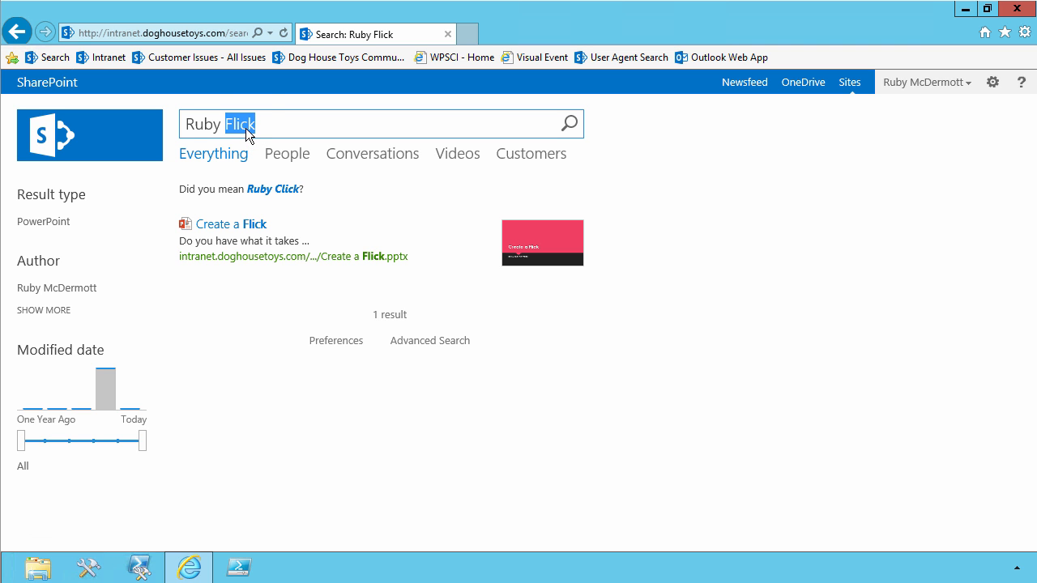
pyautogui.moveTo(236, 217)
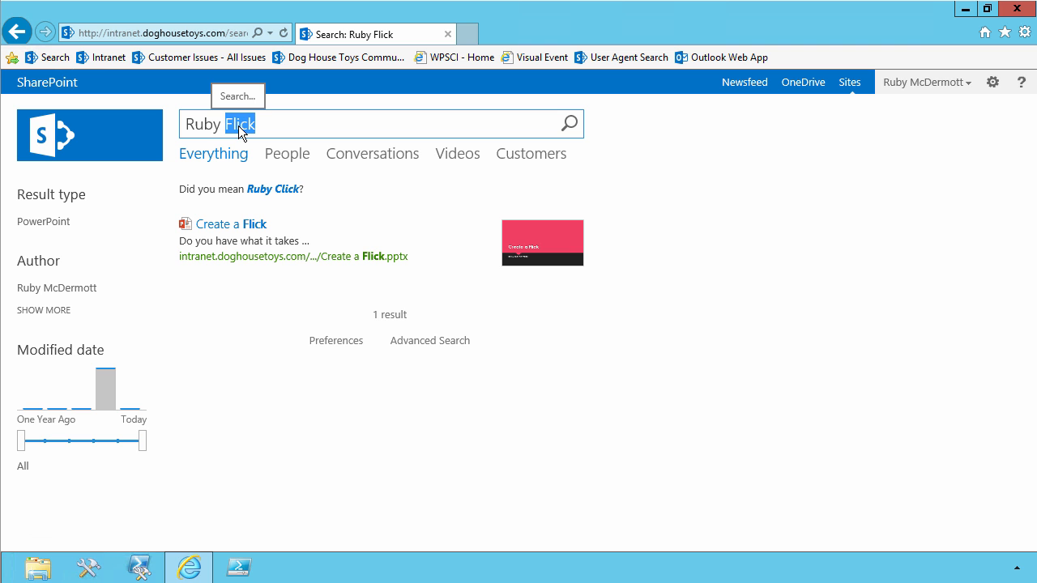
# Open the site collection's query rules from the site settings and choose Local SharePoint Results (System) as the result source.
pyautogui.click(992, 87)
pyautogui.click(930, 287)
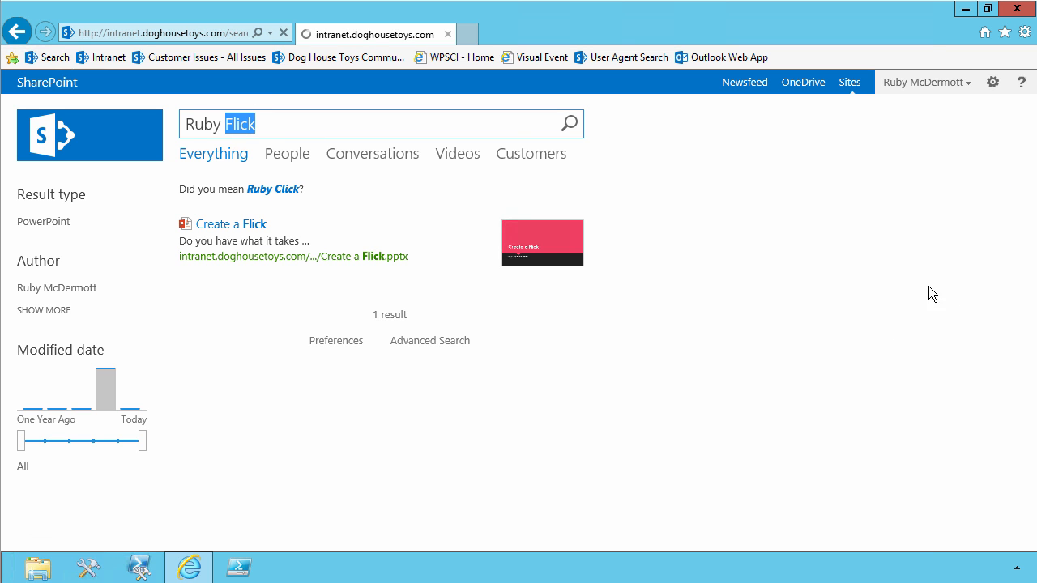
pyautogui.scroll(-3, 714, 448)
pyautogui.click(541, 402)
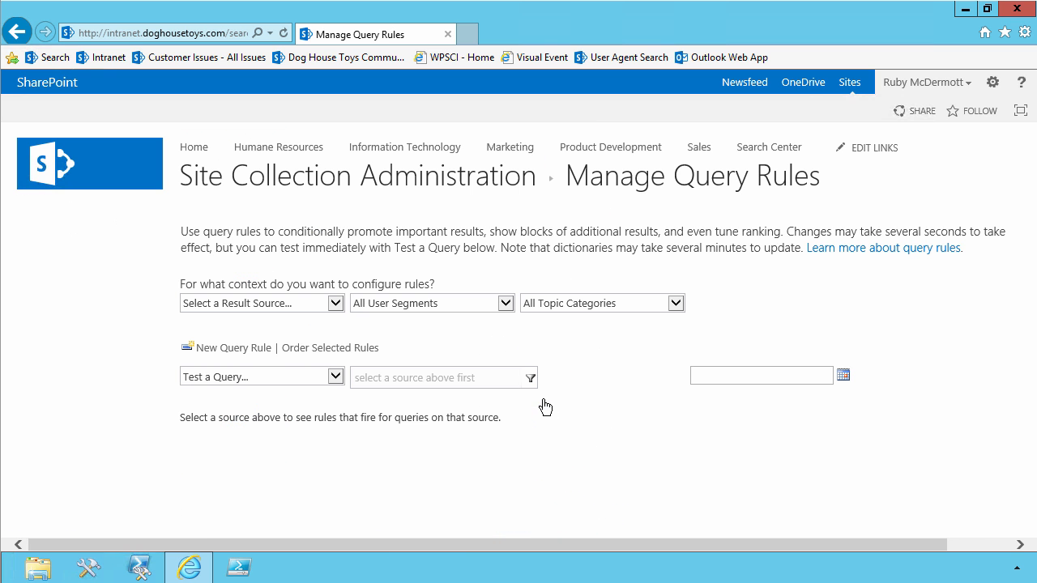
pyautogui.click(334, 303)
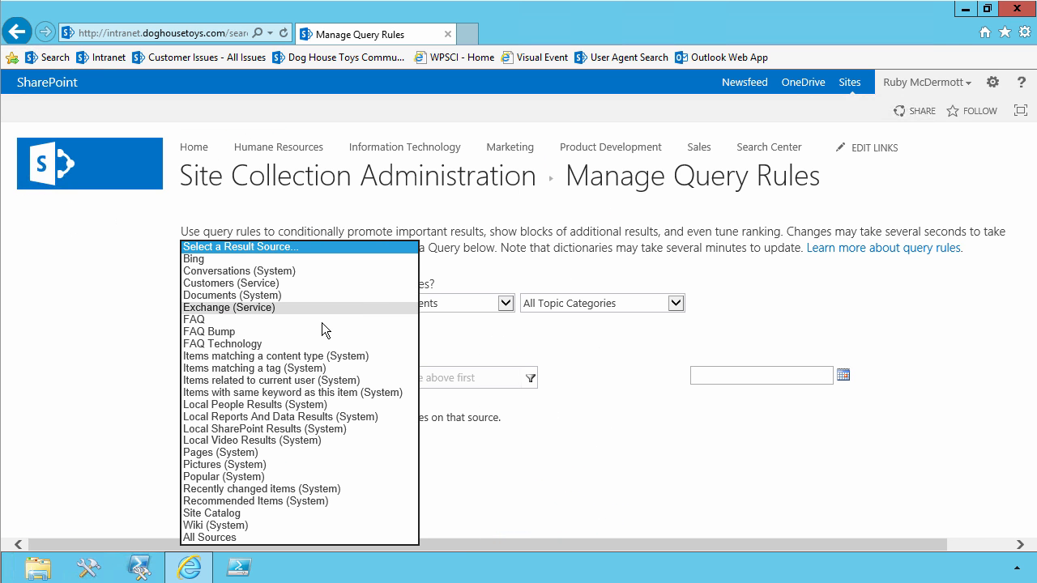
pyautogui.click(311, 430)
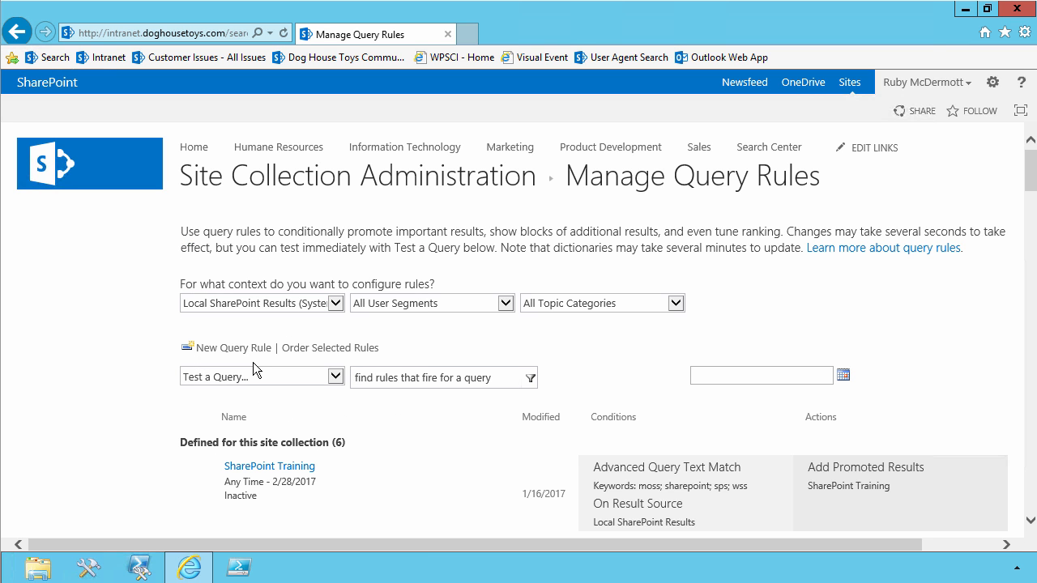
# Create a new query rule named Video Intent.
pyautogui.click(231, 350)
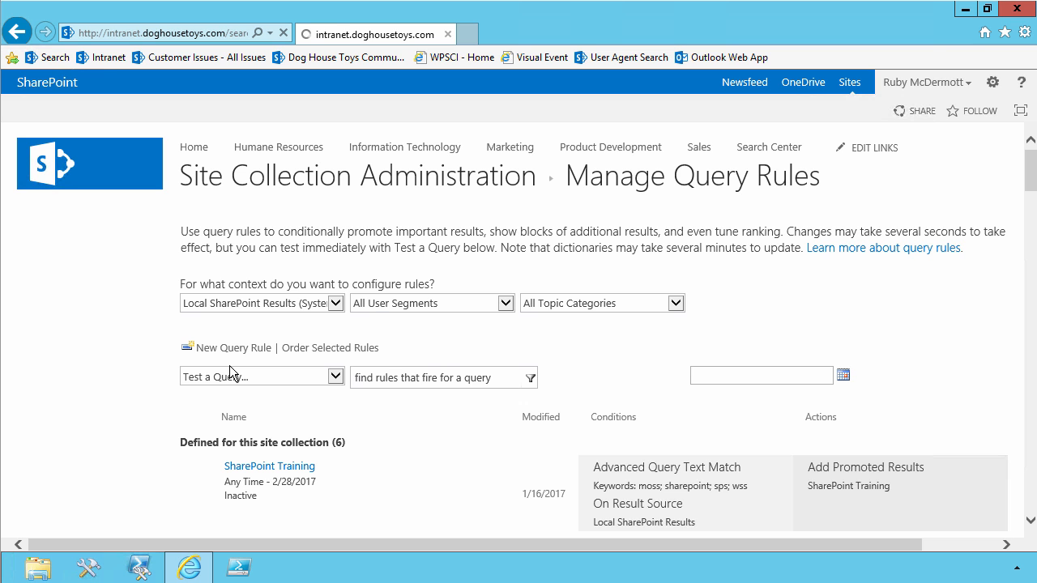
pyautogui.write('Vi')
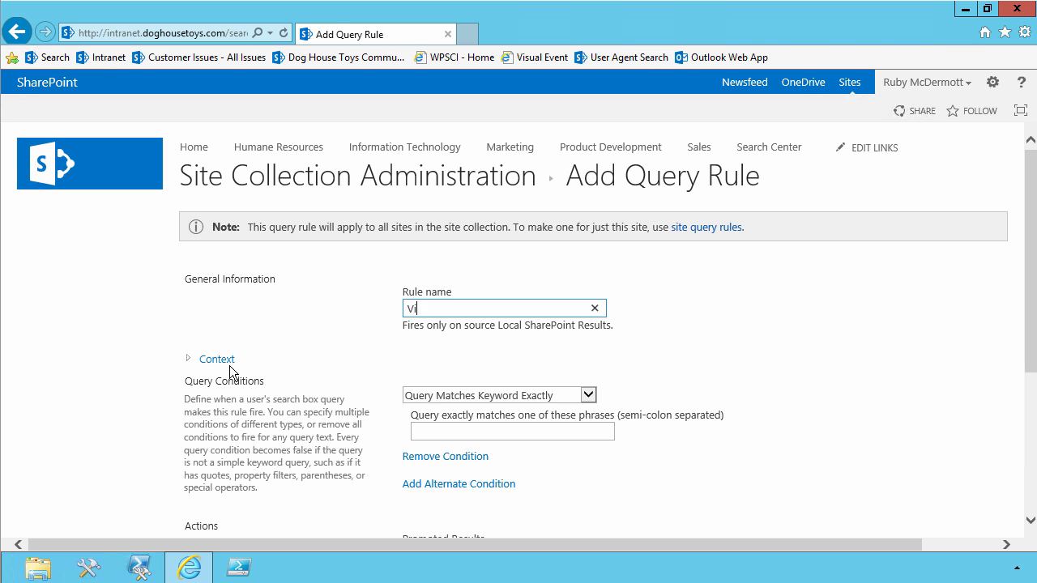
pyautogui.write('deo Intent')
# Set the rule's condition to Query Contains Action Term with the phrases flick;flicks;filk.
pyautogui.click(586, 394)
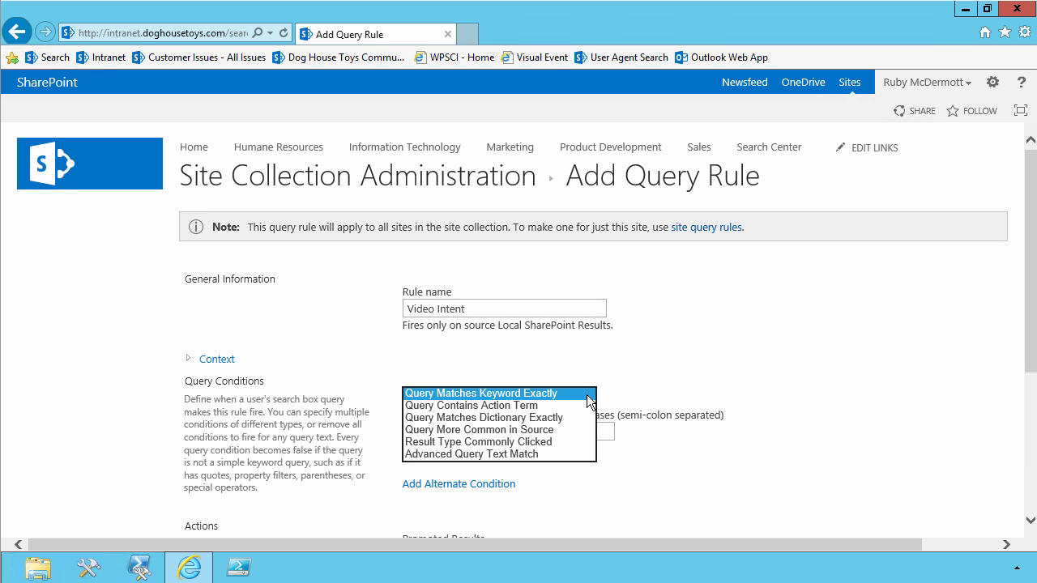
pyautogui.click(502, 405)
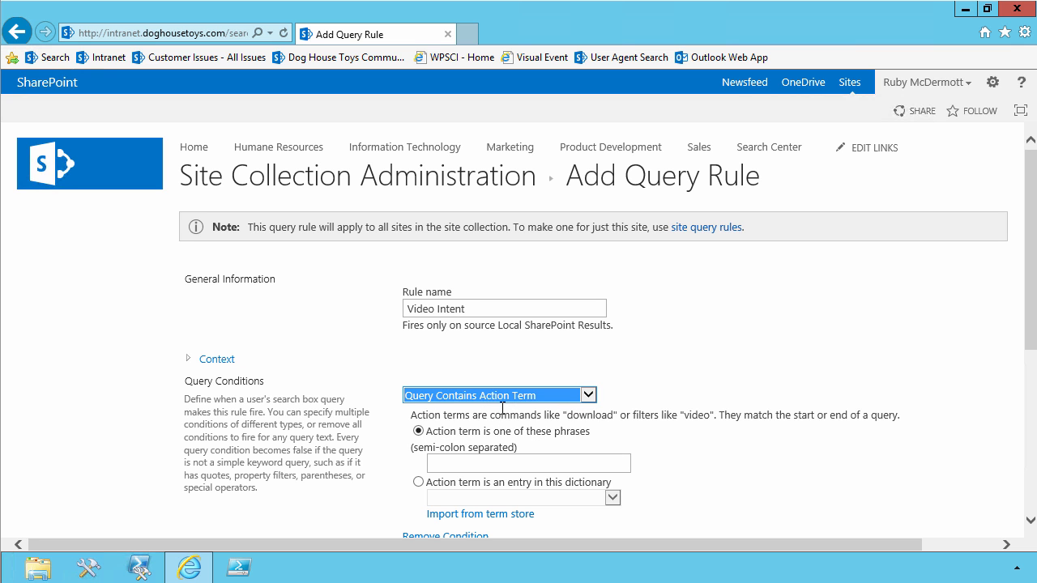
pyautogui.click(445, 461)
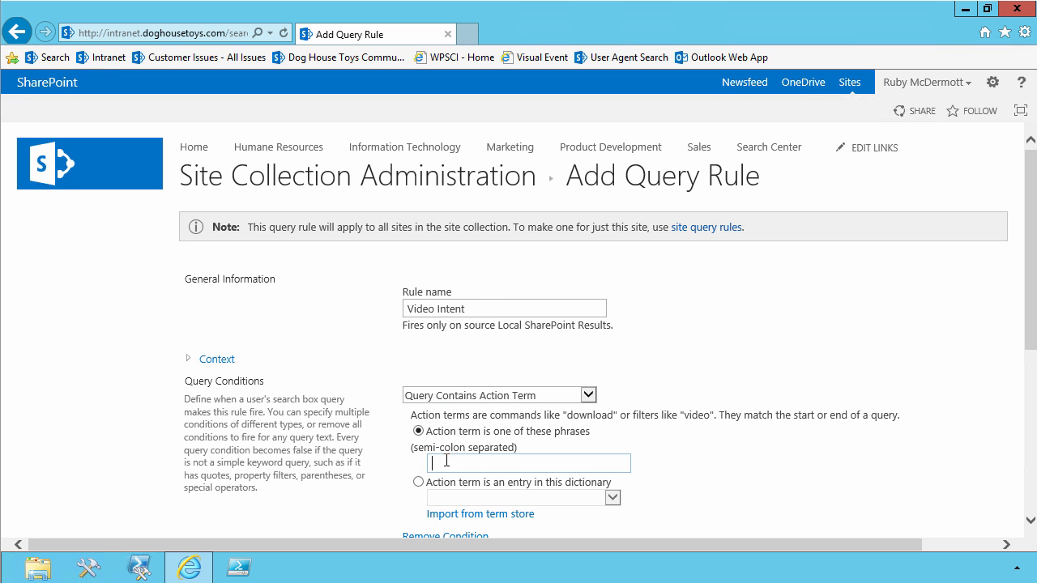
pyautogui.write('flick;flicks;filk')
# Add a result block to the rule and title it Video Results for "{subjectTerms}".
pyautogui.scroll(-2, 696, 457)
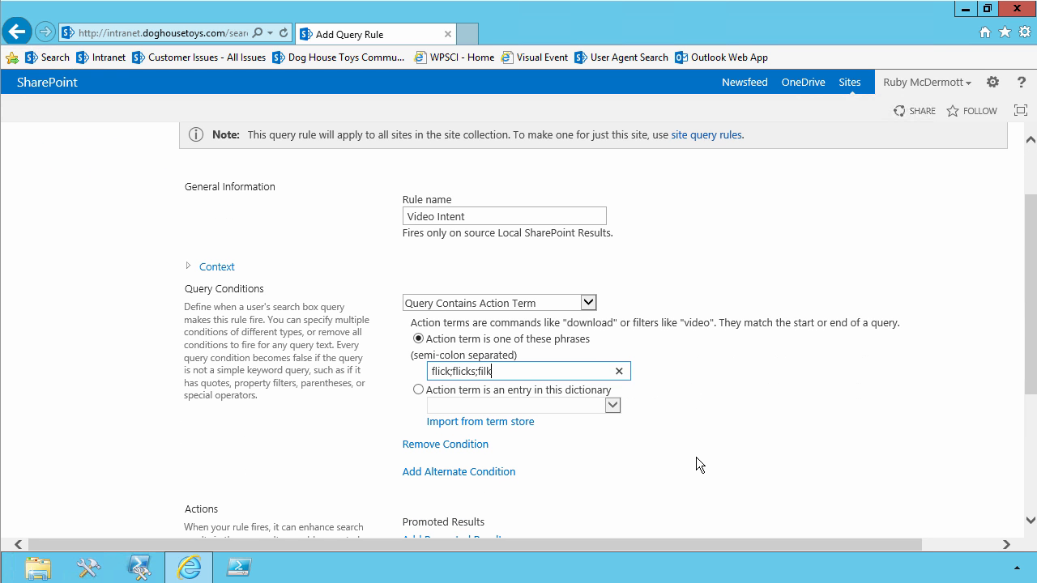
pyautogui.scroll(-3, 498, 430)
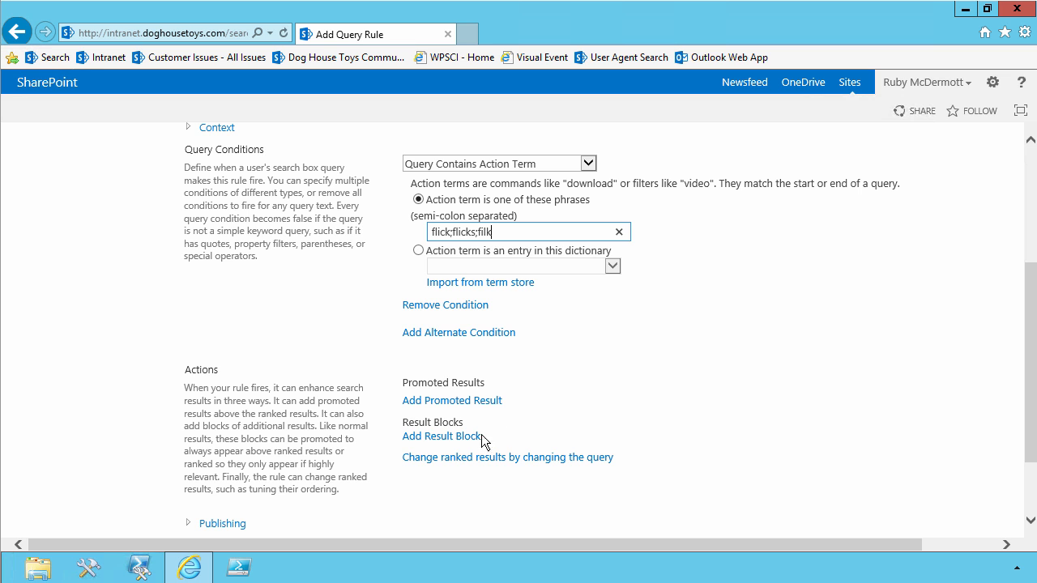
pyautogui.click(452, 437)
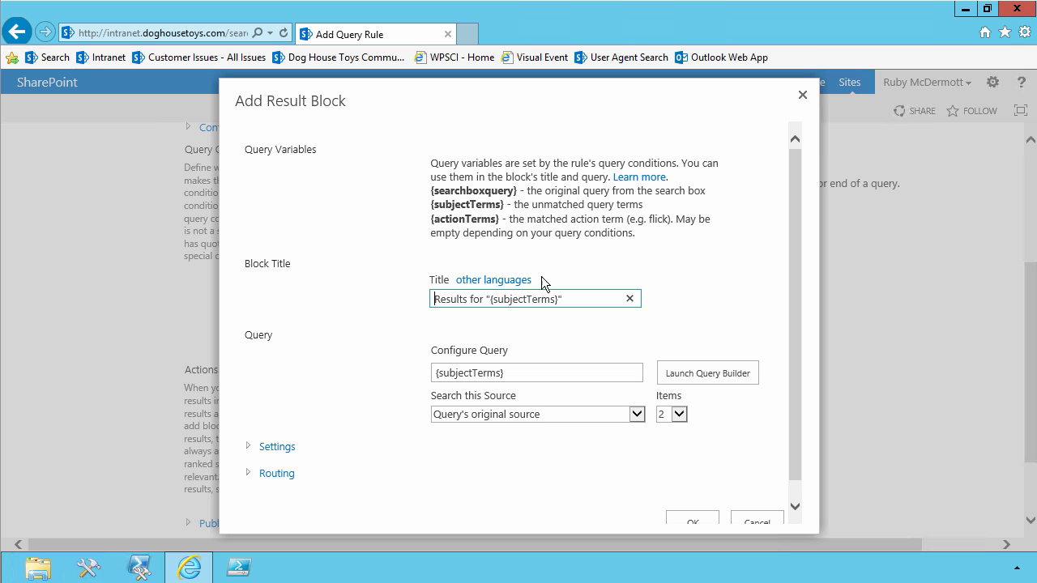
pyautogui.click(433, 299)
pyautogui.write('Video')
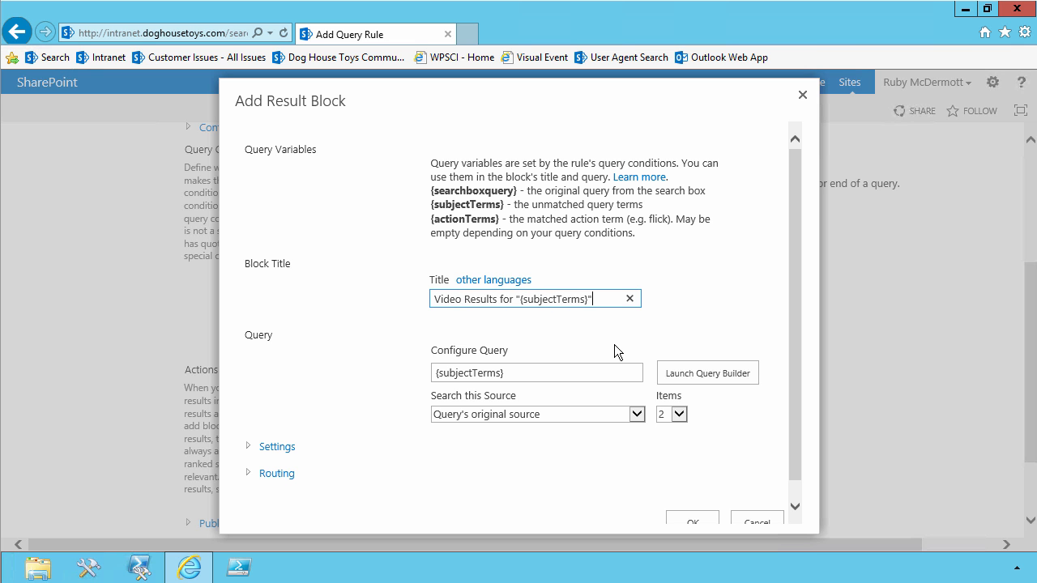
# Open the query builder for the result block and select Local Video Results (System) as its source.
pyautogui.click(694, 375)
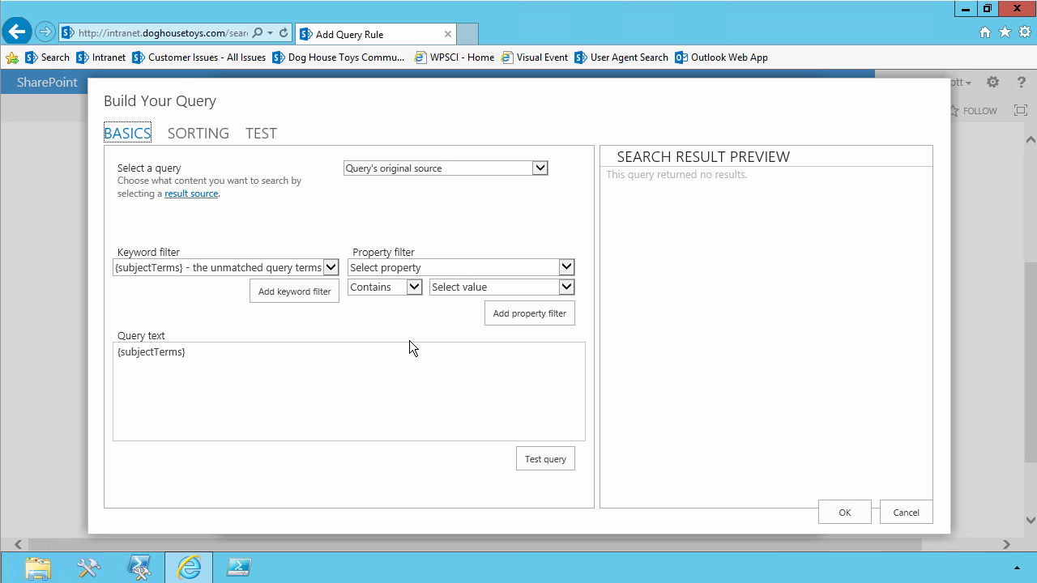
pyautogui.click(422, 170)
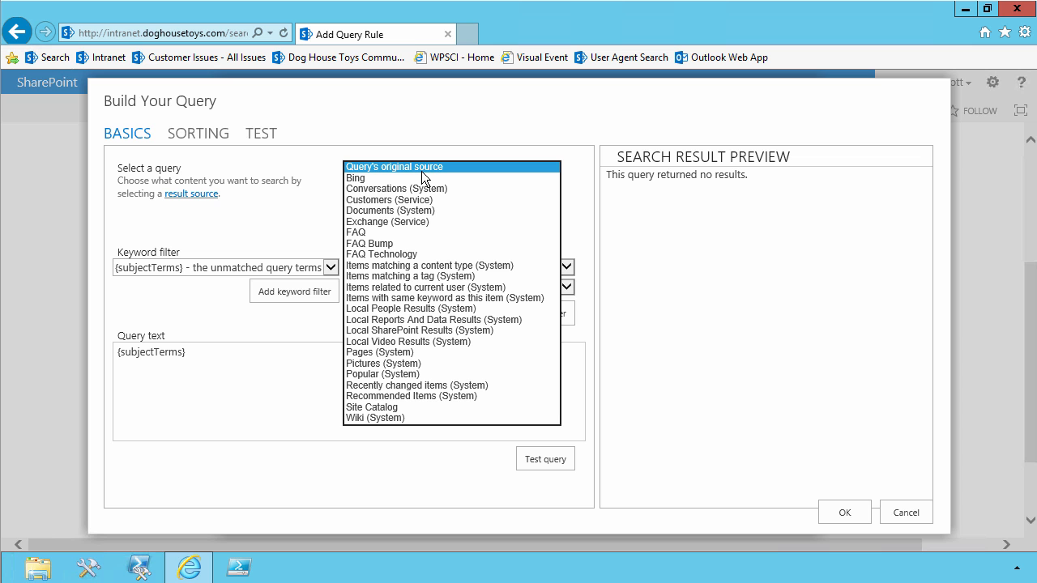
pyautogui.click(411, 342)
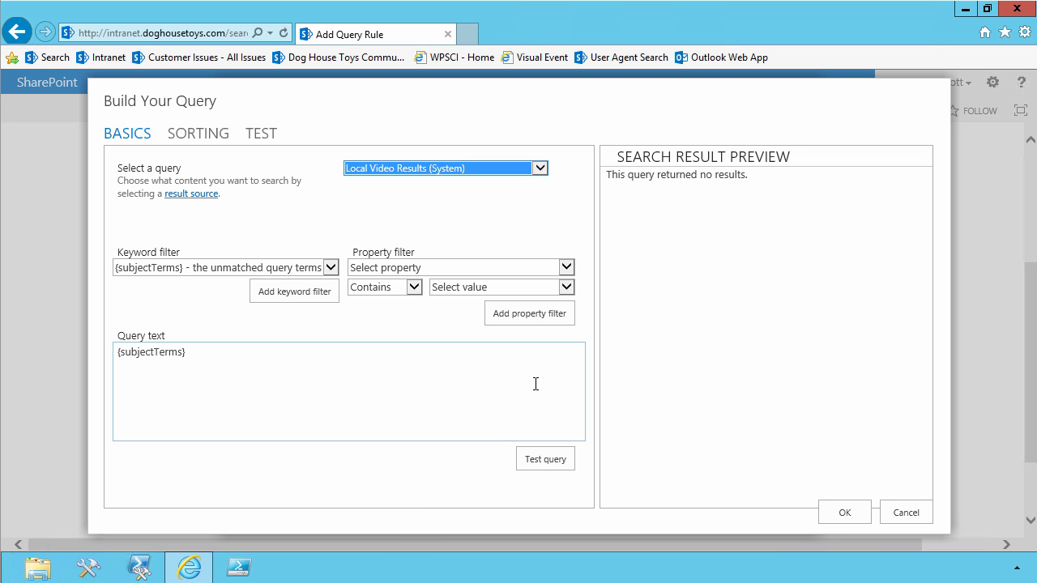
# Test the block's {subjectTerms} query, accept it in the query builder, and limit the result block to 4 items.
pyautogui.click(538, 459)
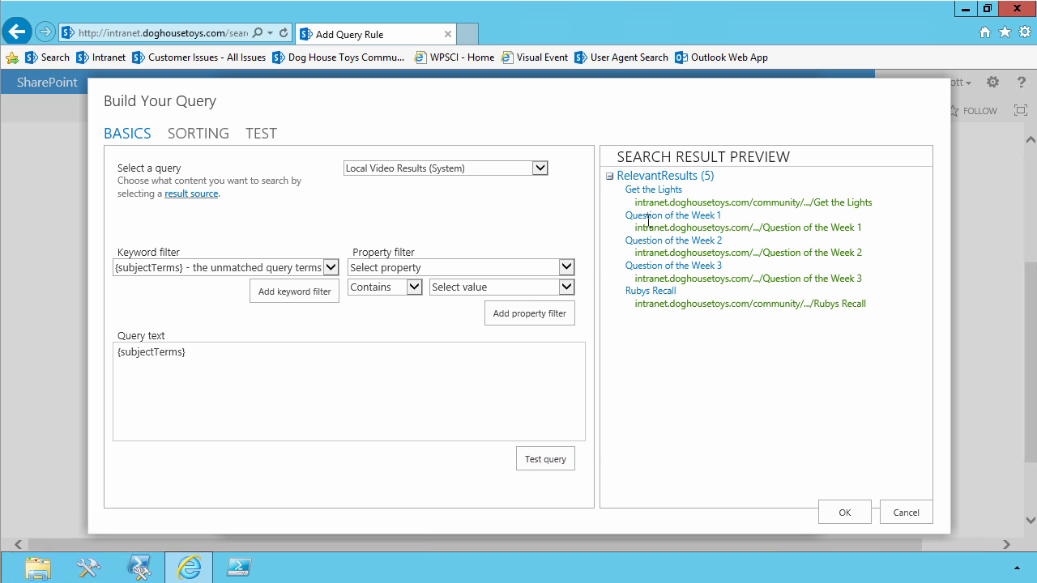
pyautogui.click(844, 513)
pyautogui.click(679, 414)
pyautogui.click(675, 433)
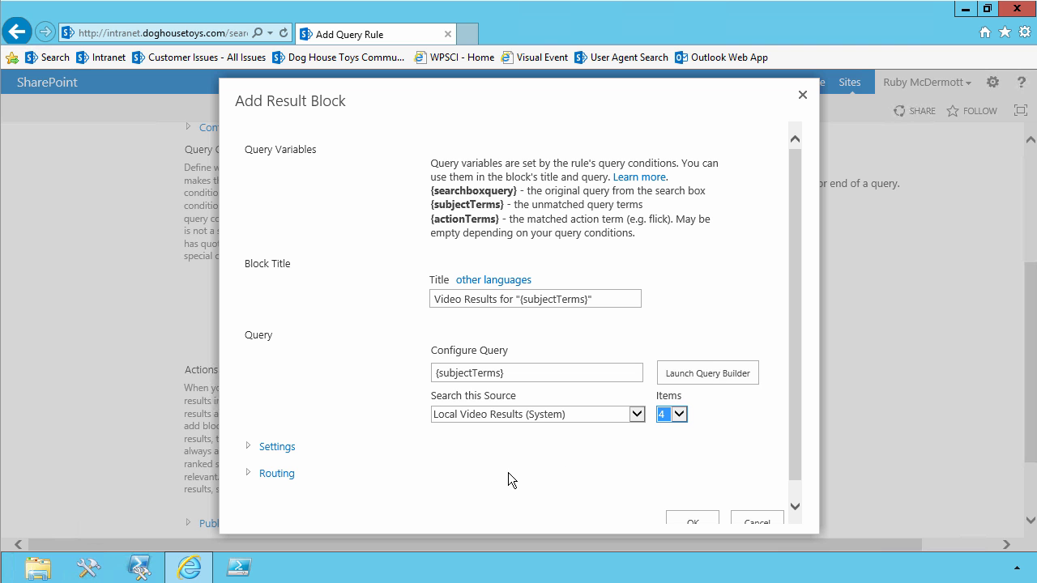
# Set the result block to always show above core results with the Video Item display template, and confirm the block.
pyautogui.click(264, 446)
pyautogui.scroll(-3, 358, 433)
pyautogui.click(428, 318)
pyautogui.click(560, 420)
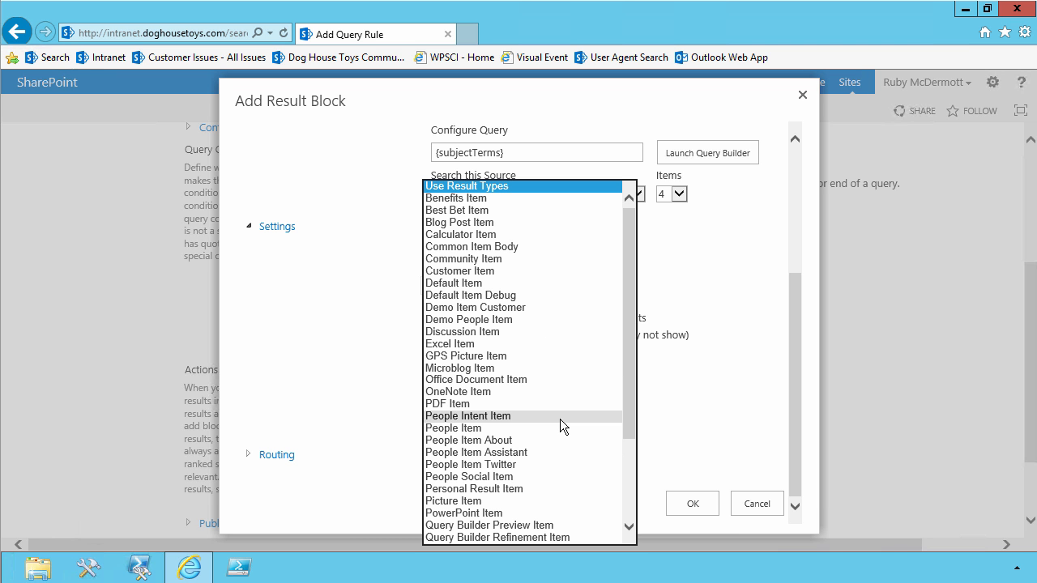
pyautogui.scroll(-3, 559, 419)
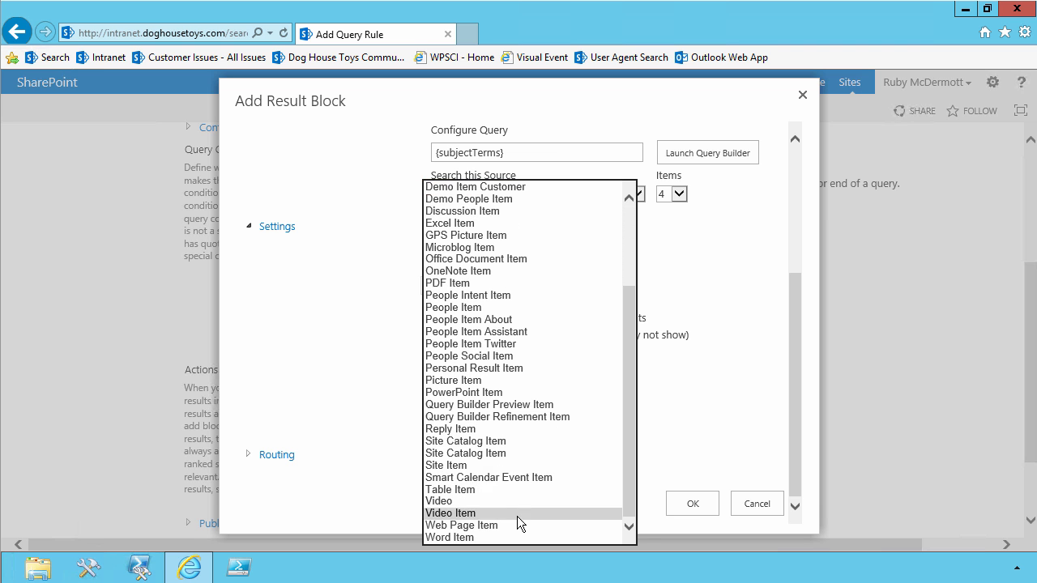
pyautogui.click(517, 514)
pyautogui.click(688, 504)
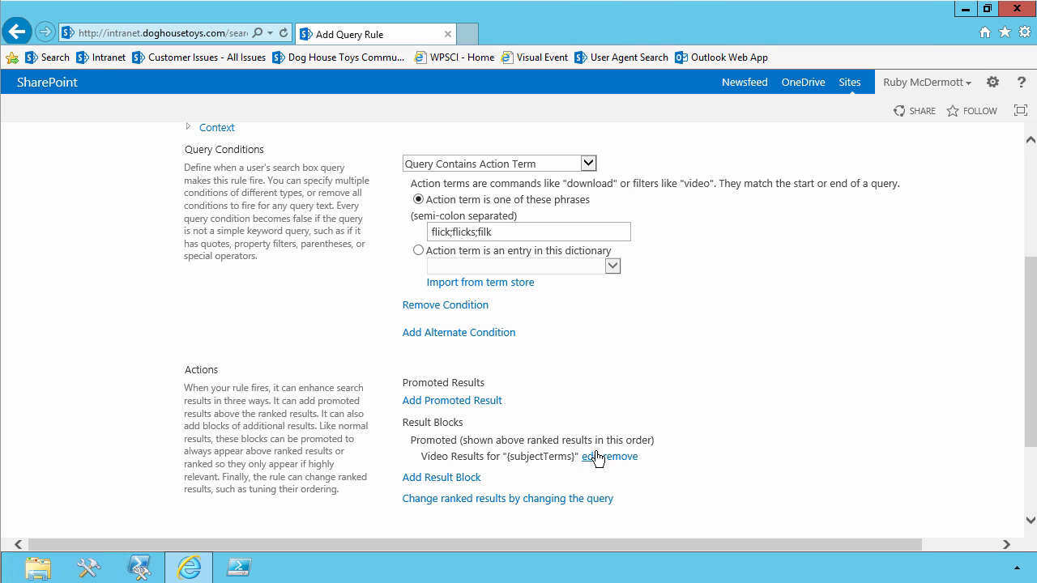
# Save the Video Intent query rule.
pyautogui.scroll(-2, 655, 451)
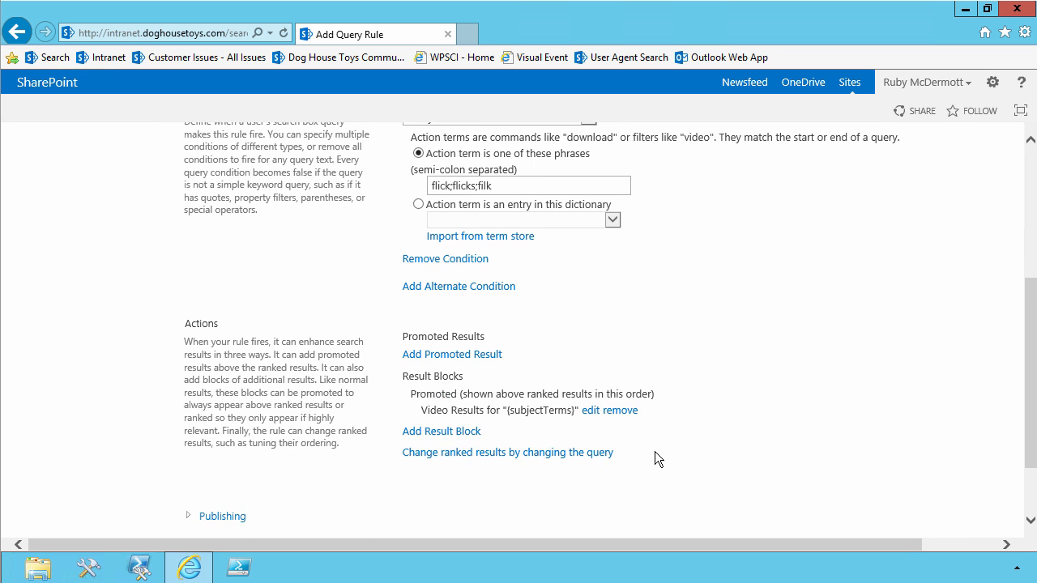
pyautogui.scroll(5, 655, 450)
pyautogui.scroll(-5, 655, 449)
pyautogui.click(911, 461)
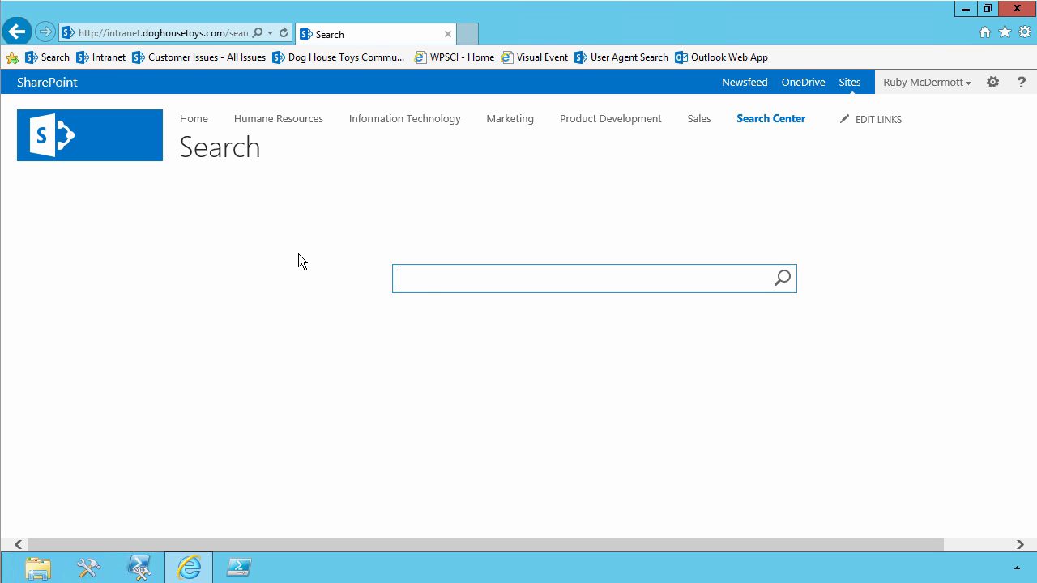
pyautogui.write('Ruby Flick')
pyautogui.click(781, 278)
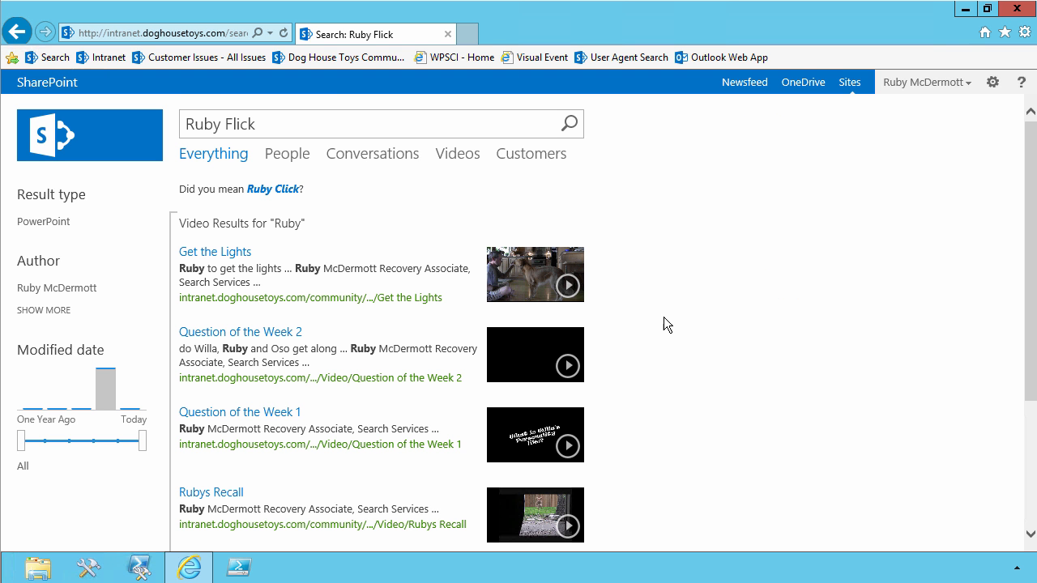
pyautogui.moveTo(392, 287)
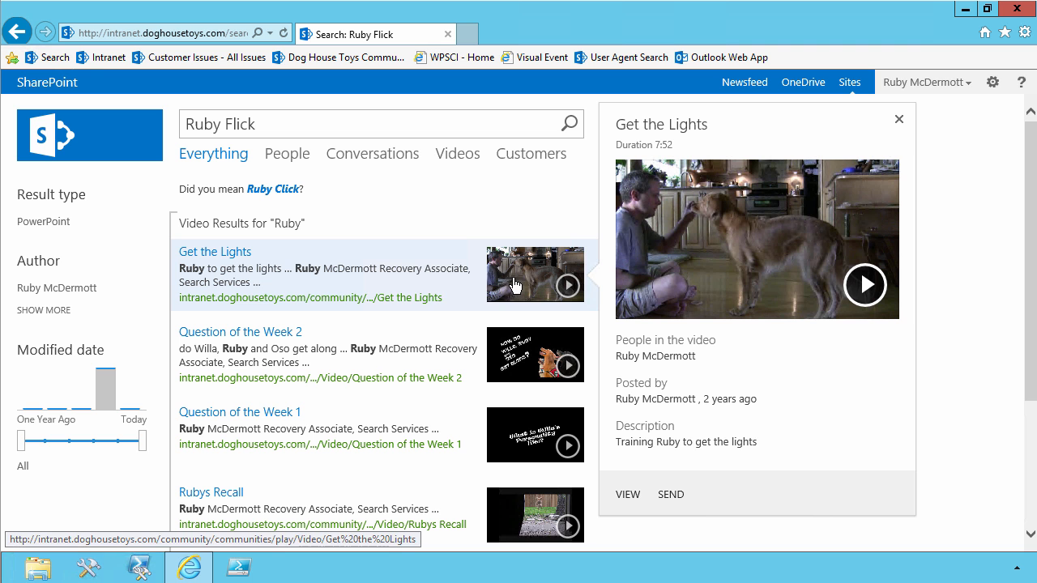
pyautogui.scroll(-3, 453, 202)
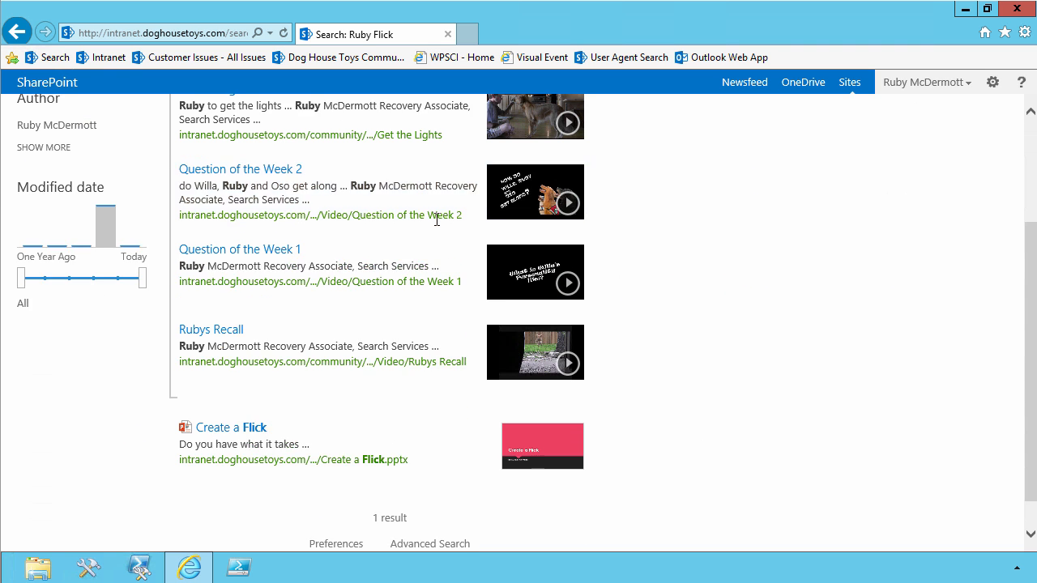
pyautogui.moveTo(203, 337)
pyautogui.scroll(3, 409, 230)
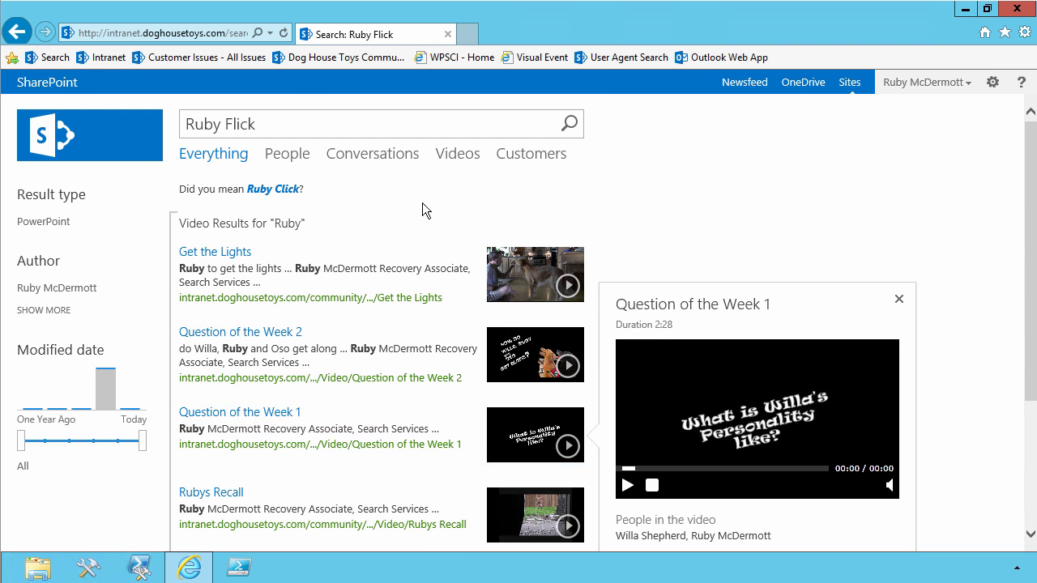
# Switch the search to Videos, search for Ruby only, and copy the address of the video results page.
pyautogui.click(461, 160)
pyautogui.click(333, 124)
pyautogui.hotkey('ctrl', 'shift', 'Left')
pyautogui.hotkey('shift', 'Left')
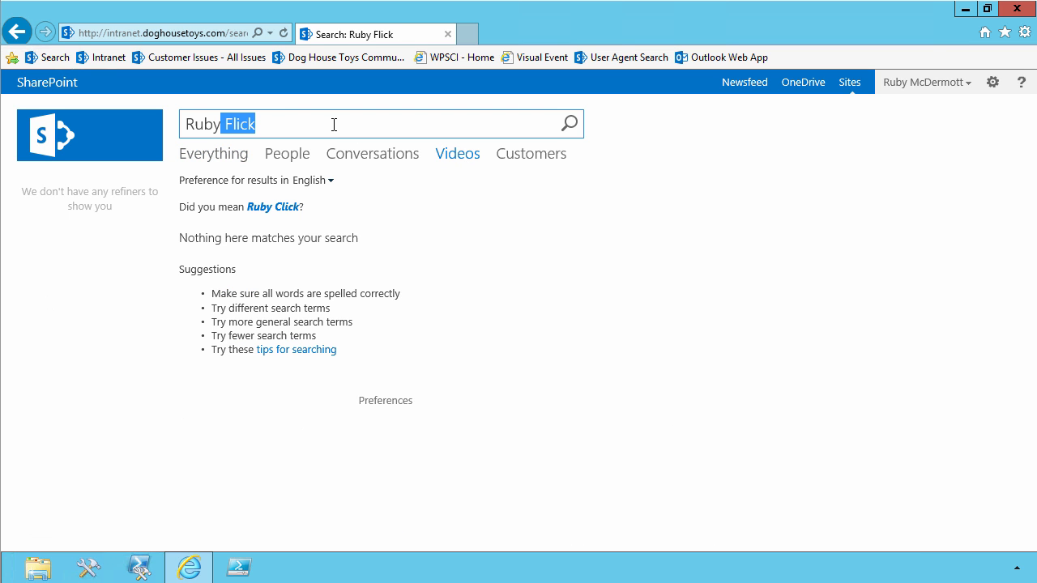
pyautogui.press('BackSpace')
pyautogui.press('Return')
pyautogui.click(215, 32)
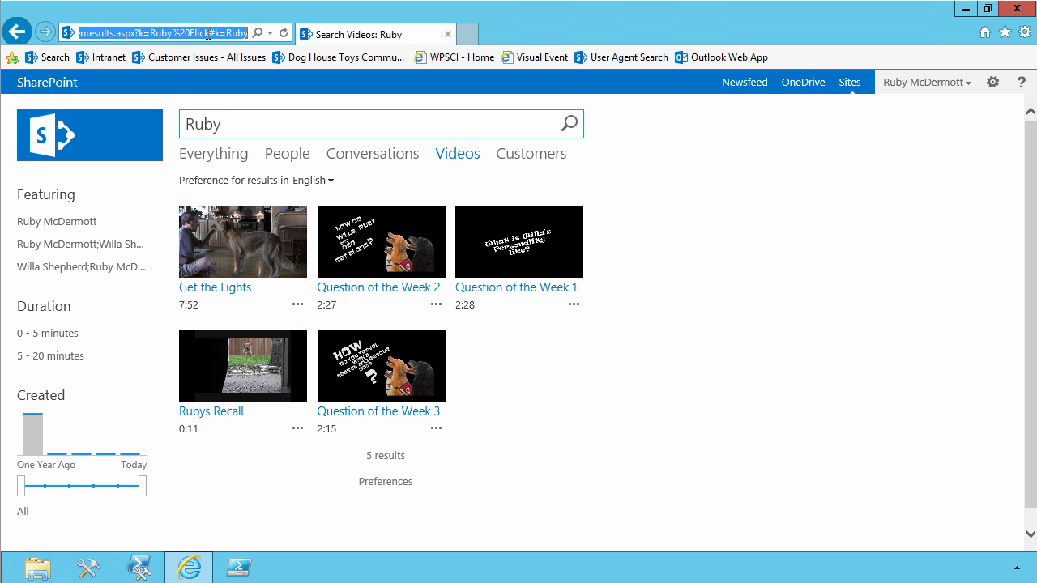
# Go to the site collection's Search Query Rules and show the rules for Local SharePoint Results (System).
pyautogui.click(992, 81)
pyautogui.click(943, 279)
pyautogui.scroll(-4, 601, 359)
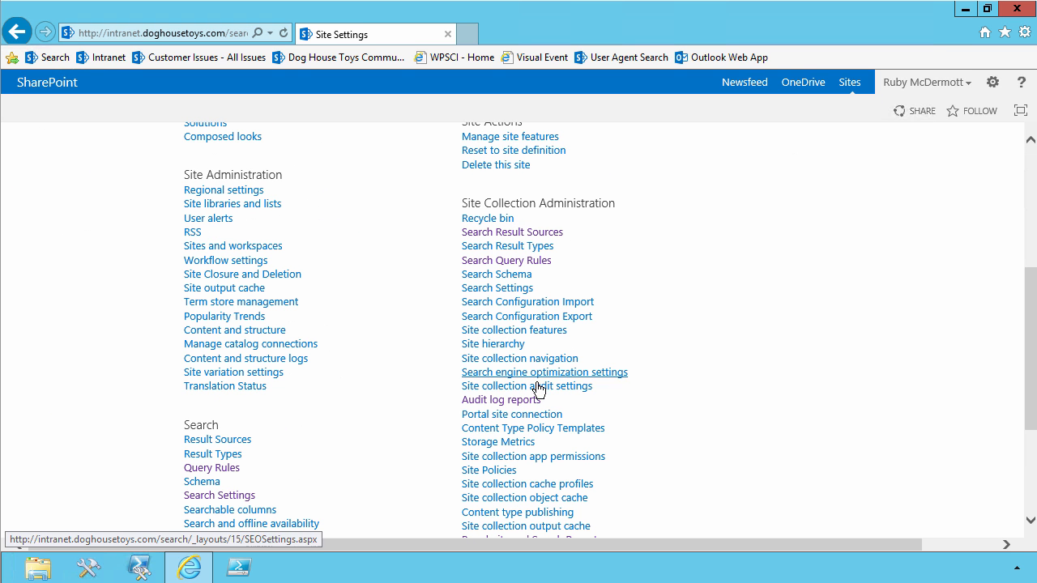
pyautogui.click(512, 261)
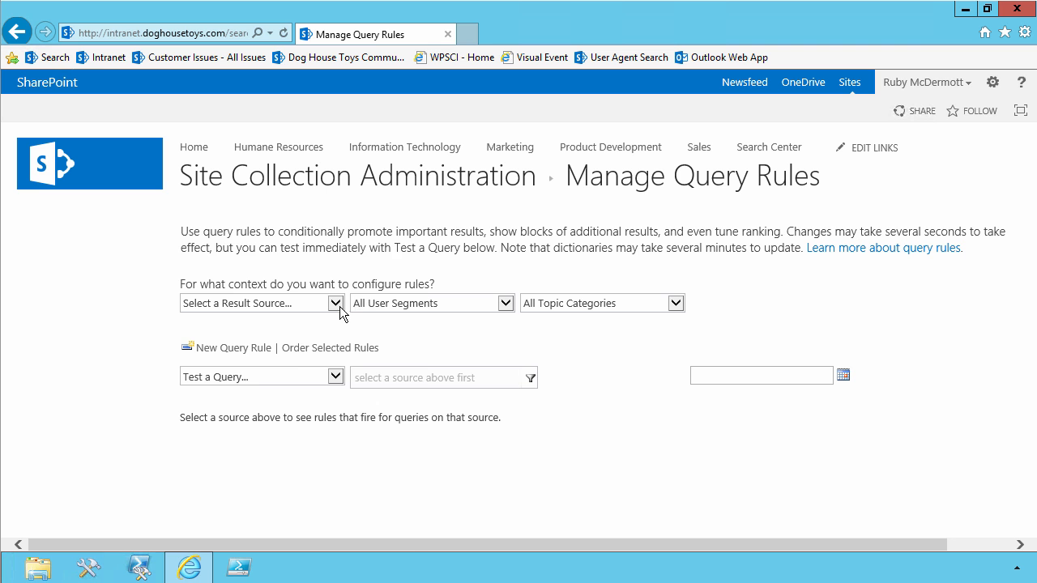
pyautogui.click(334, 303)
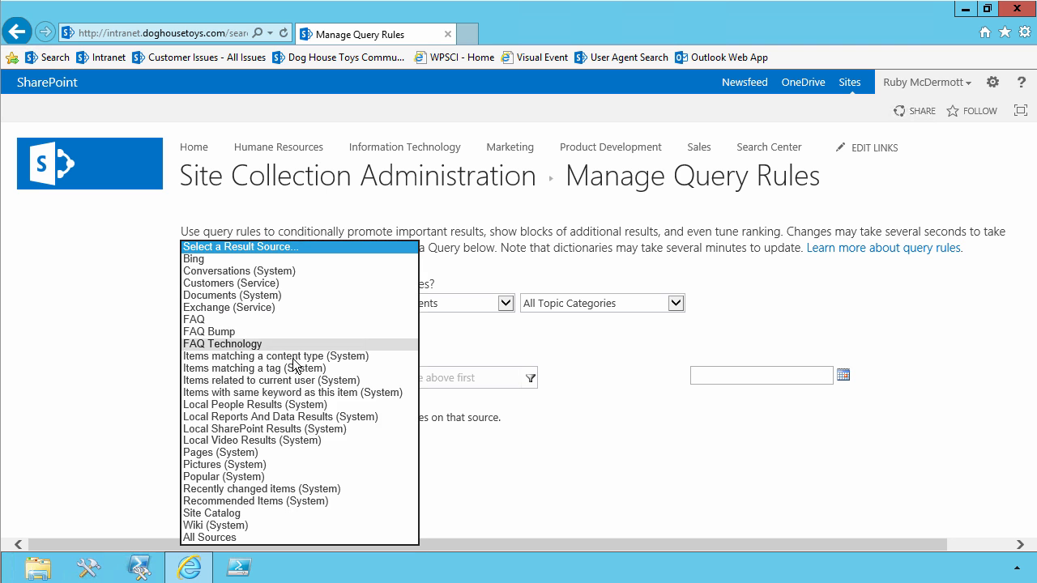
pyautogui.click(263, 429)
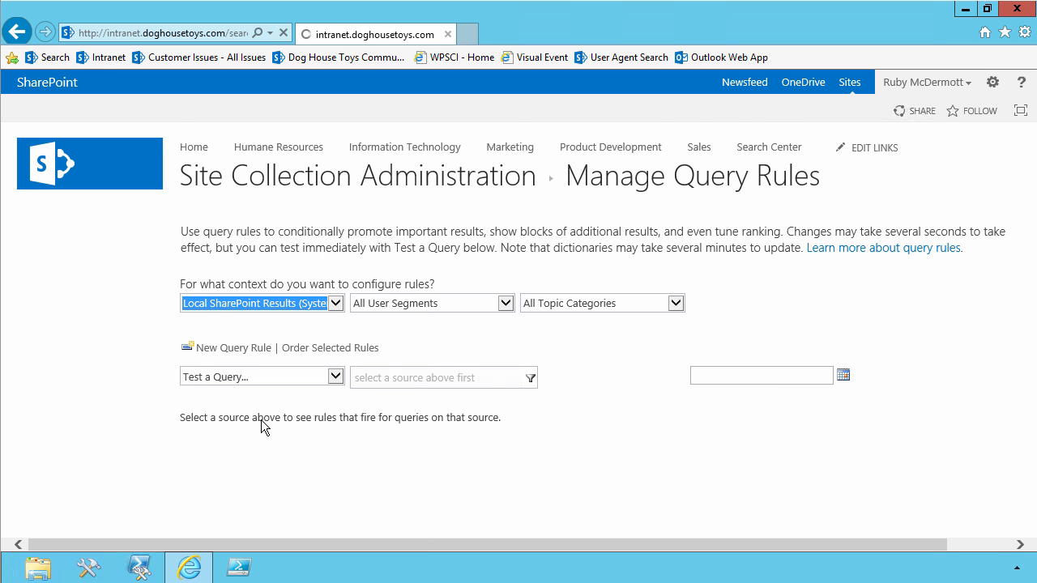
# Edit the Video Intent rule and open its Video Results for "{subjectTerms}" result block for editing.
pyautogui.scroll(-3, 263, 421)
pyautogui.click(489, 317)
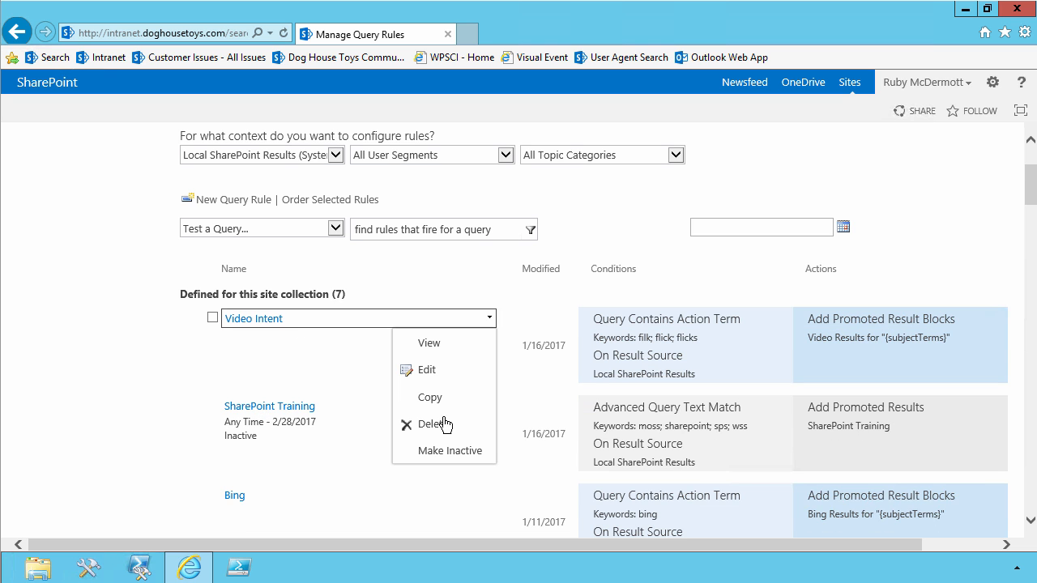
pyautogui.click(434, 369)
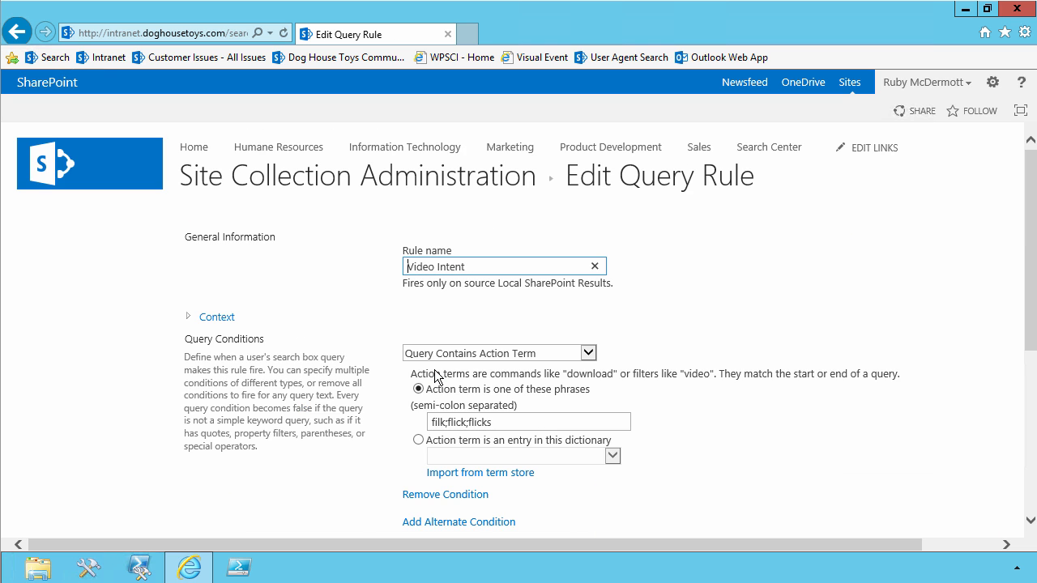
pyautogui.scroll(-3, 435, 375)
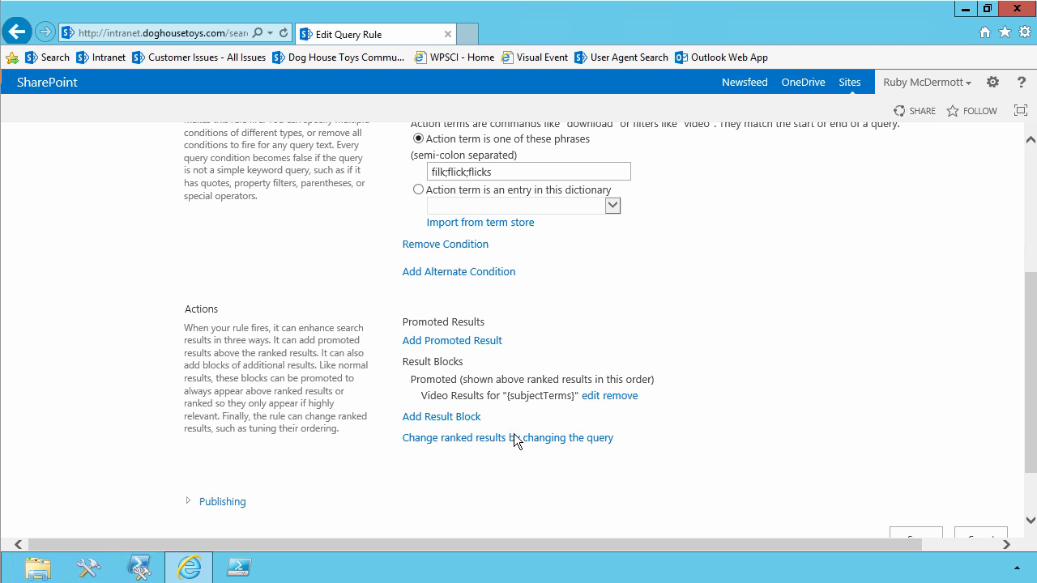
pyautogui.scroll(-1, 477, 442)
pyautogui.click(599, 319)
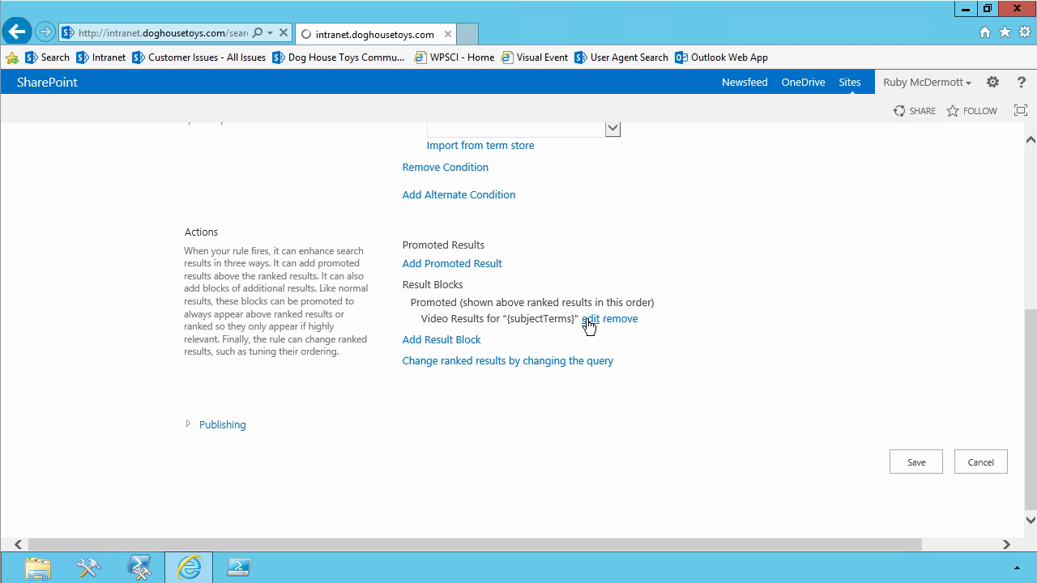
# Enable the block's "More" link and enter the copied video results address, trimmed so it ends in videoresults.aspx?k=.
pyautogui.click(270, 428)
pyautogui.scroll(-3, 353, 417)
pyautogui.click(432, 283)
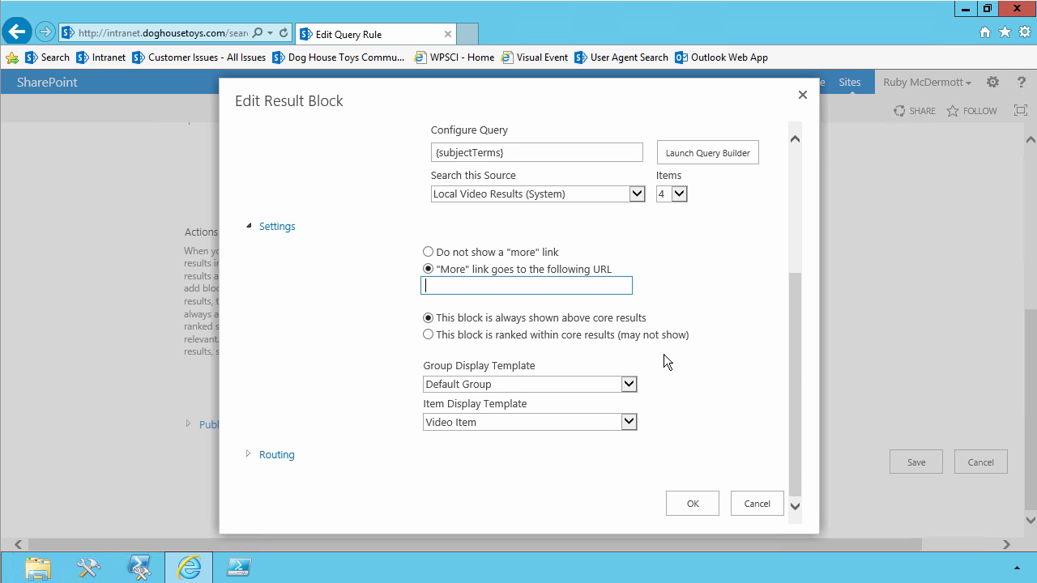
pyautogui.hotkey('ctrl', 'v')
pyautogui.press('BackSpace')
pyautogui.press('BackSpace')
pyautogui.press('BackSpace')
pyautogui.press('BackSpace')
pyautogui.press('BackSpace')
pyautogui.press('BackSpace')
pyautogui.press('BackSpace')
pyautogui.press('BackSpace')
pyautogui.press('BackSpace')
pyautogui.press('BackSpace')
pyautogui.press('BackSpace')
pyautogui.press('BackSpace')
pyautogui.press('BackSpace')
pyautogui.press('BackSpace')
pyautogui.press('BackSpace')
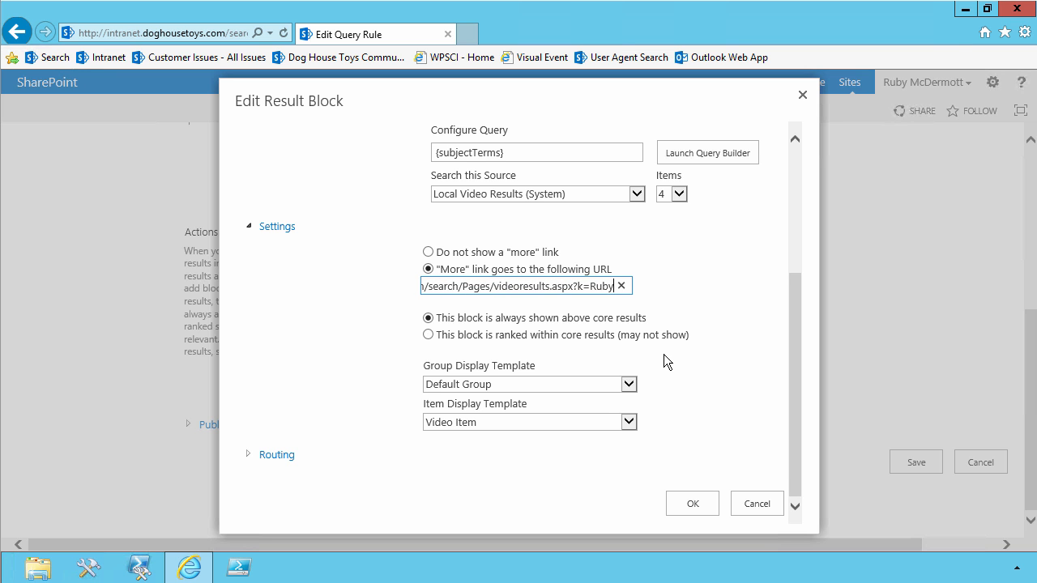
pyautogui.hotkey('ctrl', 'shift', 'Left')
pyautogui.press('BackSpace')
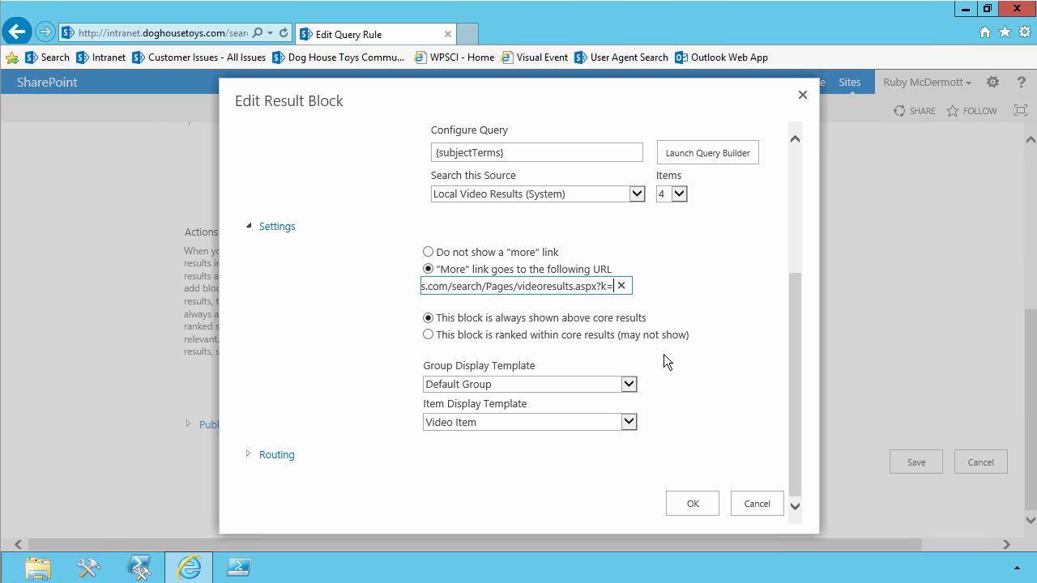
# Append {subjectTerms} to the end of the "More" link URL, then confirm the block and save the rule.
pyautogui.moveTo(530, 153); pyautogui.dragTo(404, 165)
pyautogui.hotkey('ctrl', 'c')
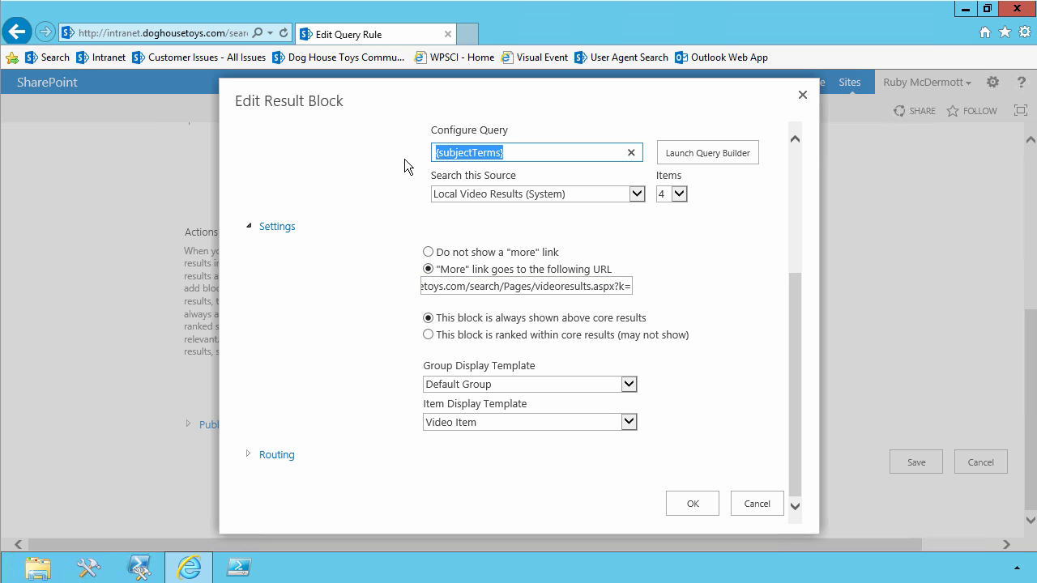
pyautogui.click(600, 286)
pyautogui.press('End')
pyautogui.hotkey('ctrl', 'v')
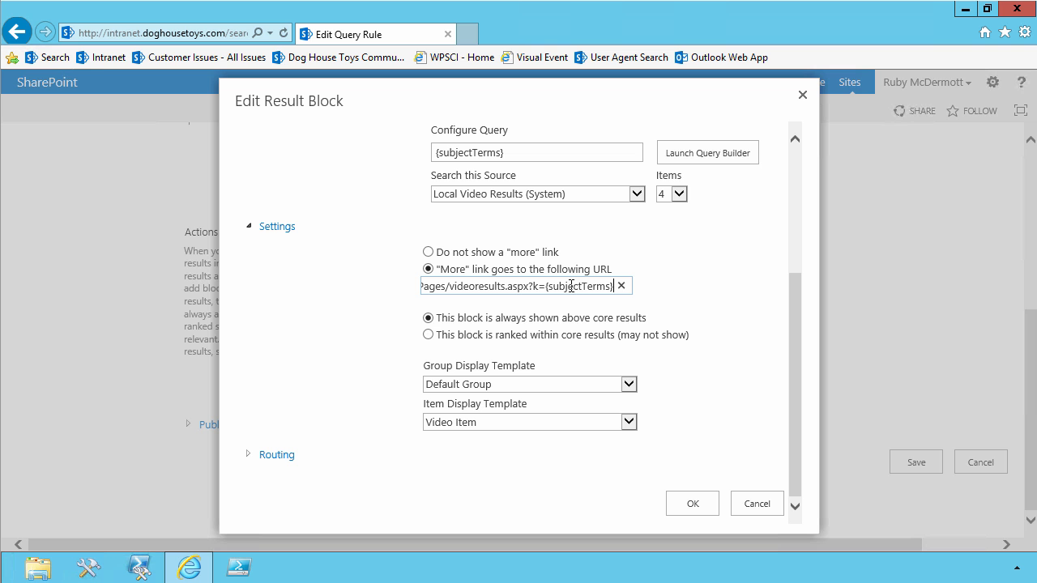
pyautogui.click(685, 502)
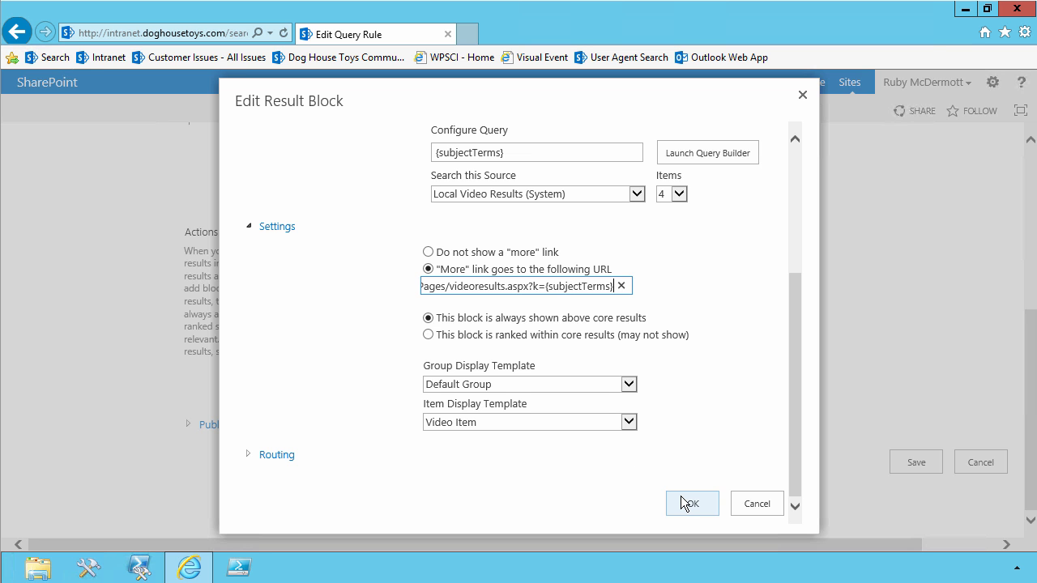
pyautogui.click(908, 464)
pyautogui.click(156, 182)
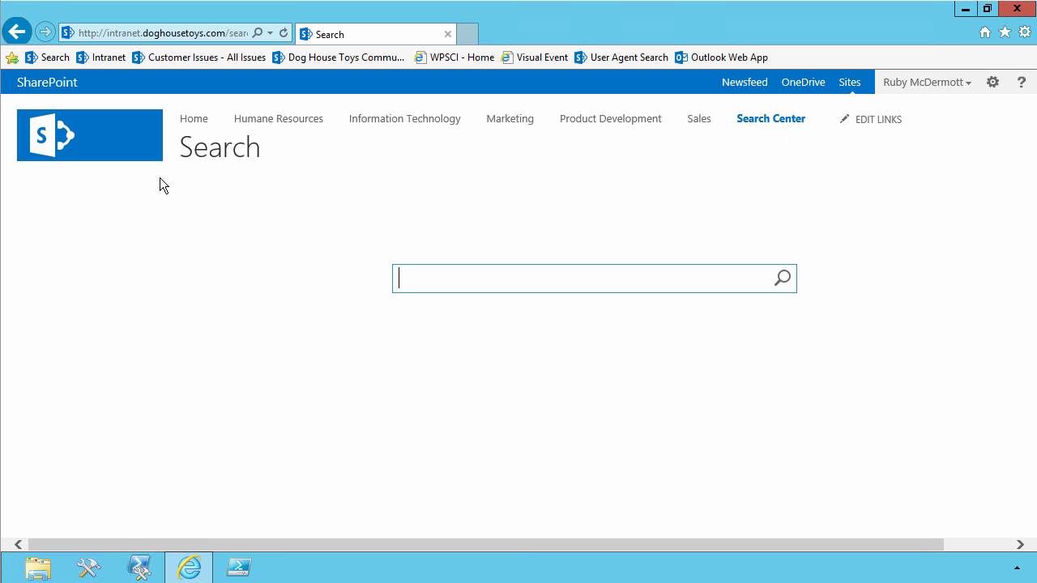
pyautogui.write('Ruby Flick')
pyautogui.click(782, 280)
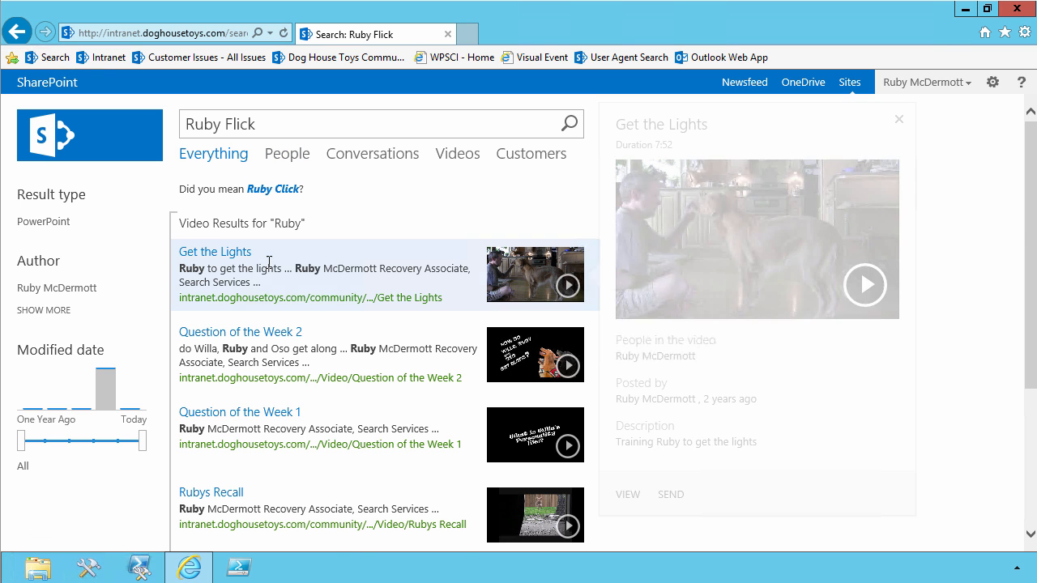
pyautogui.scroll(-2, 238, 232)
pyautogui.scroll(2, 241, 211)
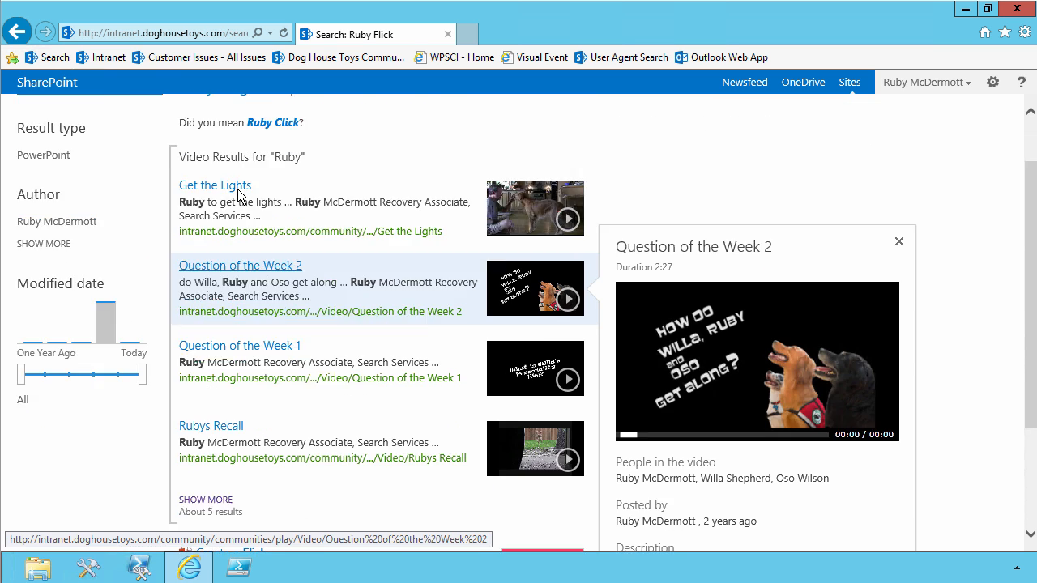
pyautogui.scroll(-2, 238, 193)
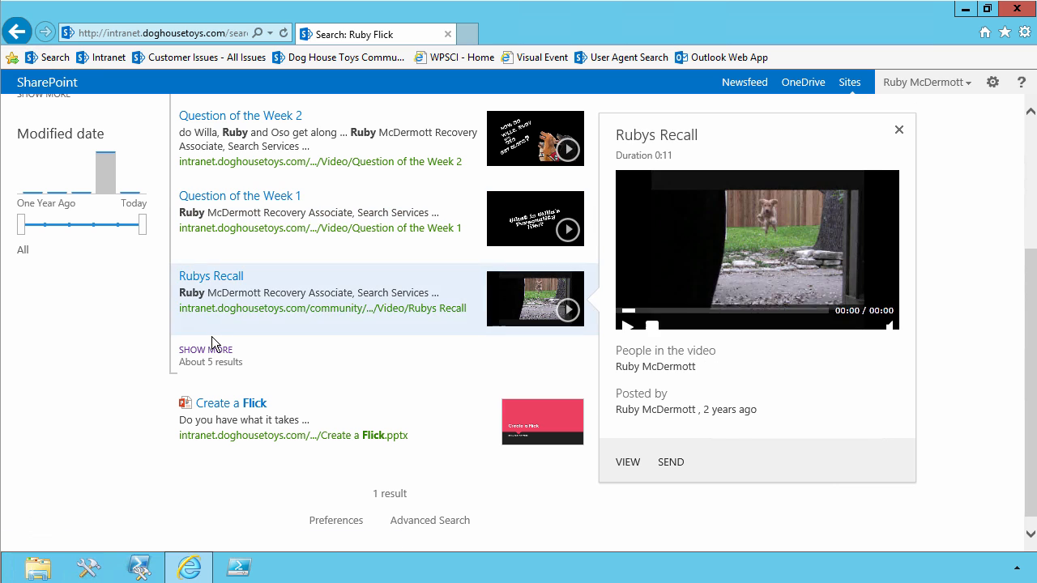
pyautogui.click(213, 354)
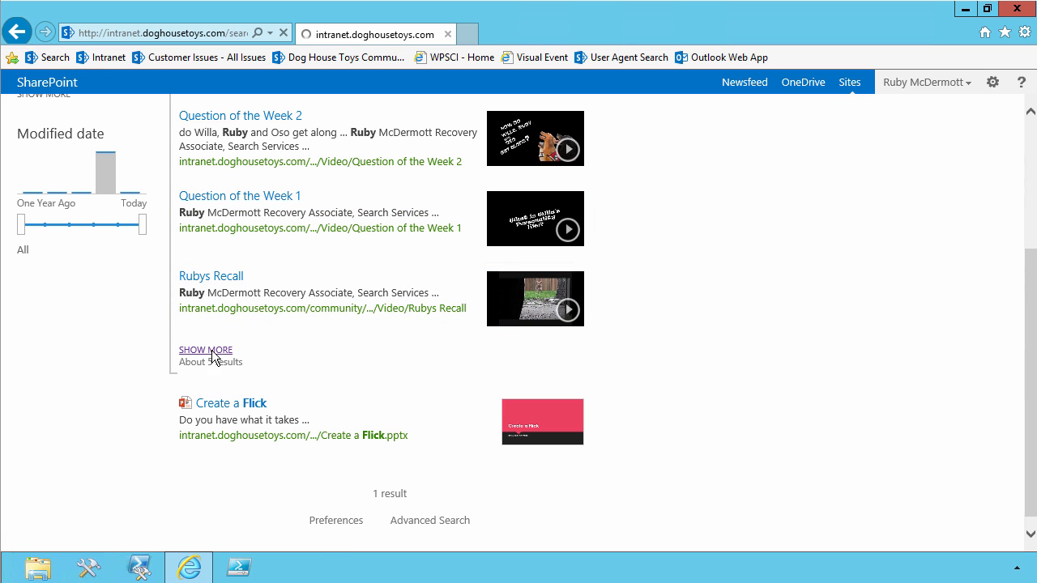
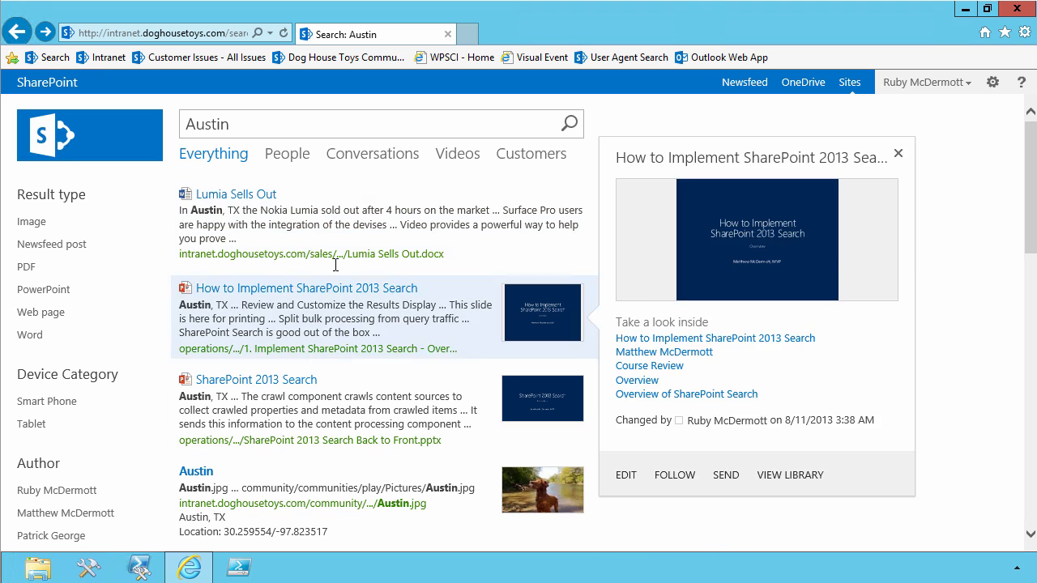
# Open the site collection's search query rules and show those for the Local SharePoint Results (System) source.
pyautogui.click(992, 83)
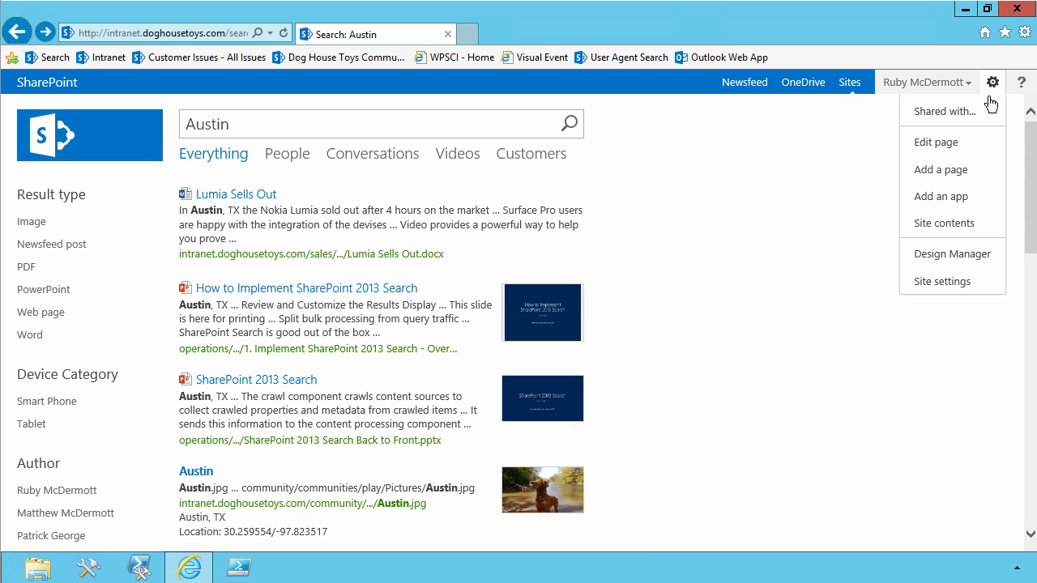
pyautogui.click(949, 283)
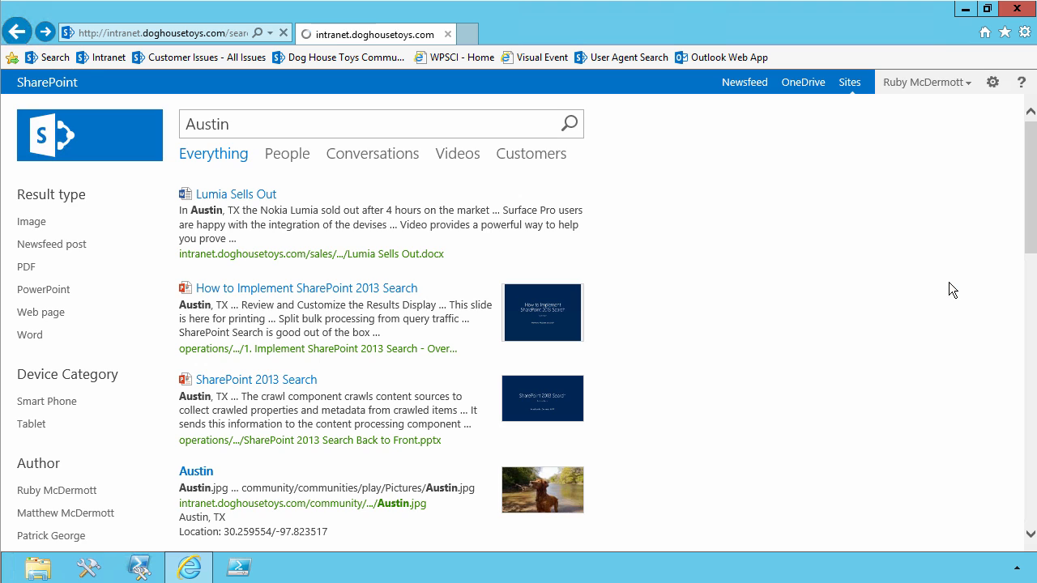
pyautogui.scroll(-1, 607, 462)
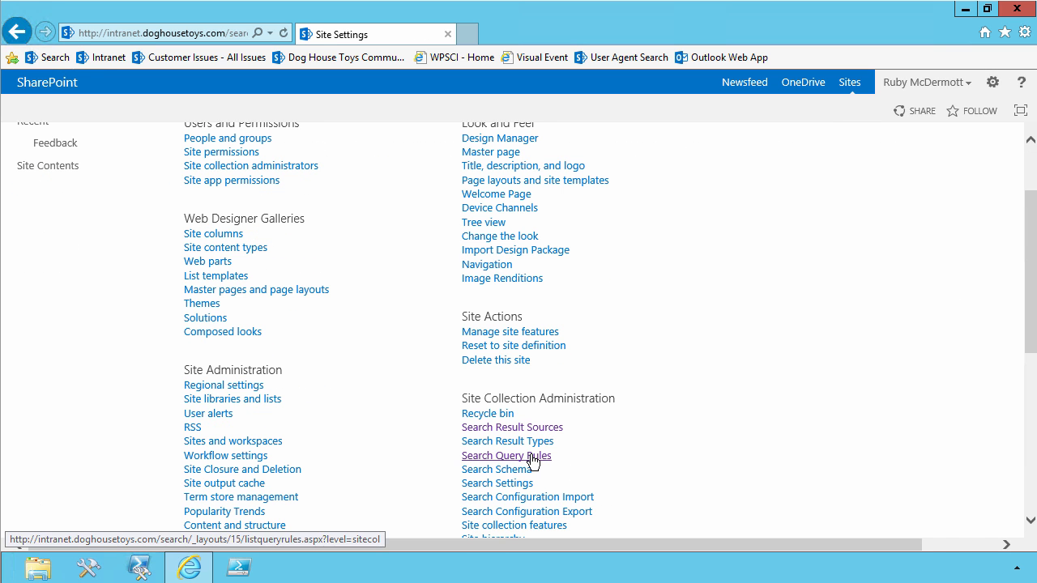
pyautogui.click(532, 460)
pyautogui.click(324, 306)
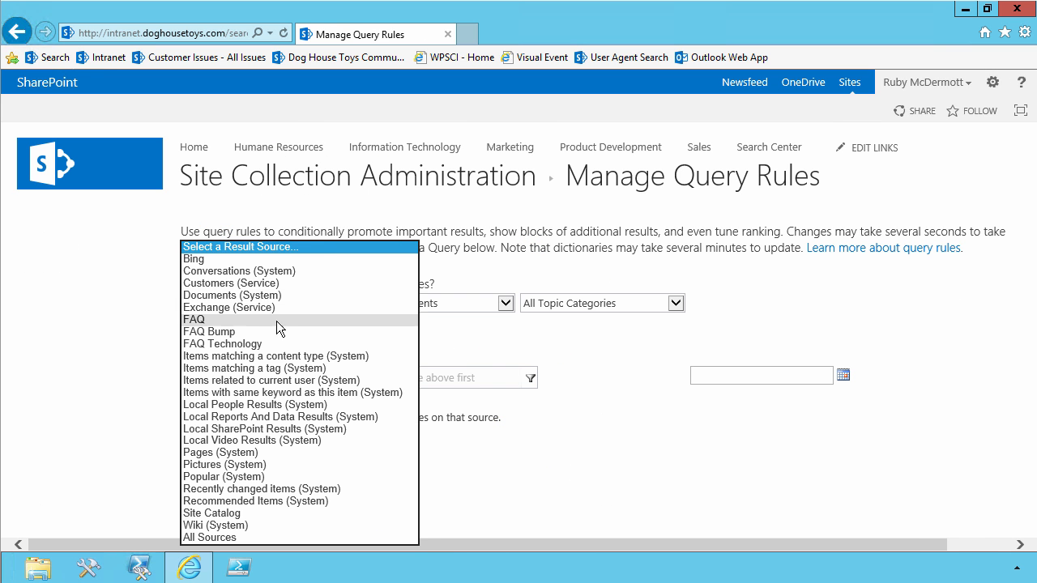
pyautogui.click(276, 429)
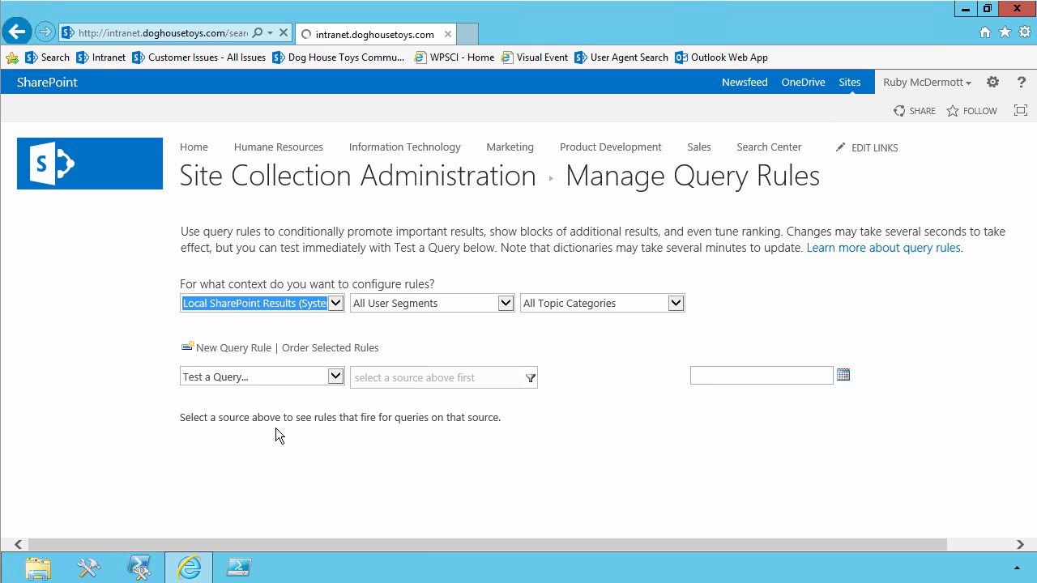
# Create a query rule named FAQ Boost and remove its query condition so it fires on any query text.
pyautogui.click(253, 349)
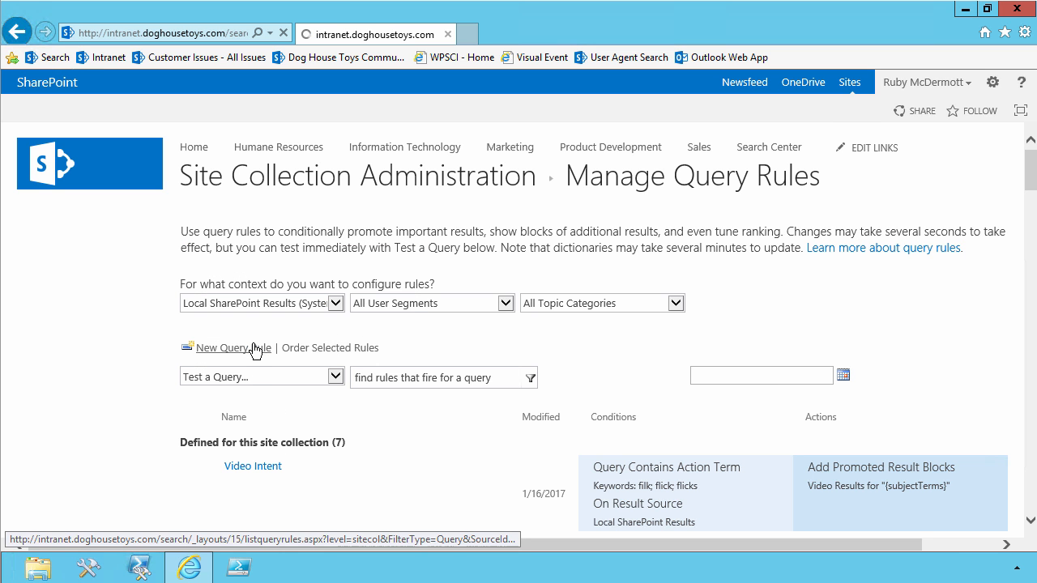
pyautogui.write('FAQ Boost')
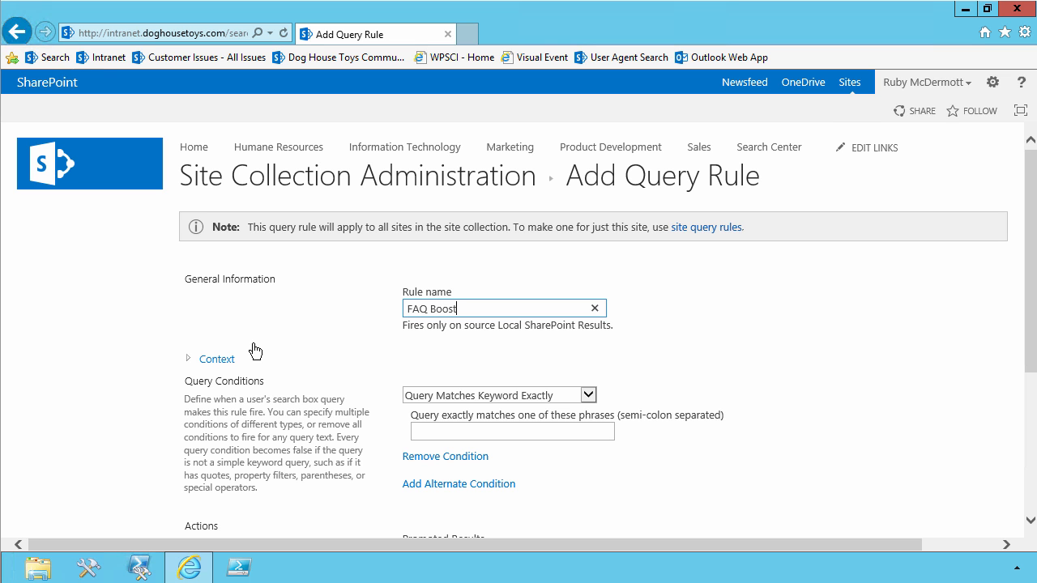
pyautogui.click(446, 461)
pyautogui.scroll(-2, 445, 457)
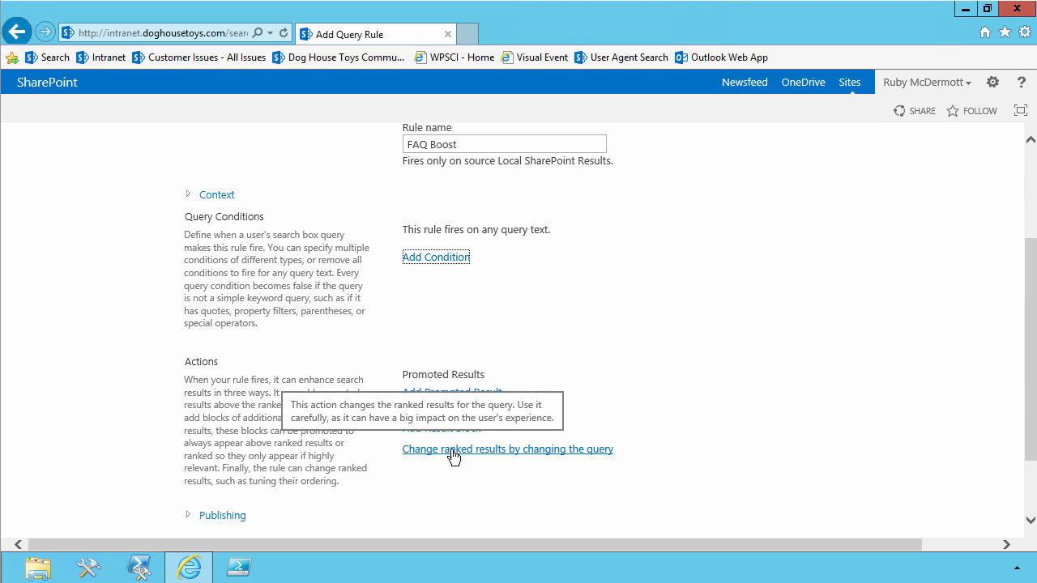
pyautogui.click(505, 455)
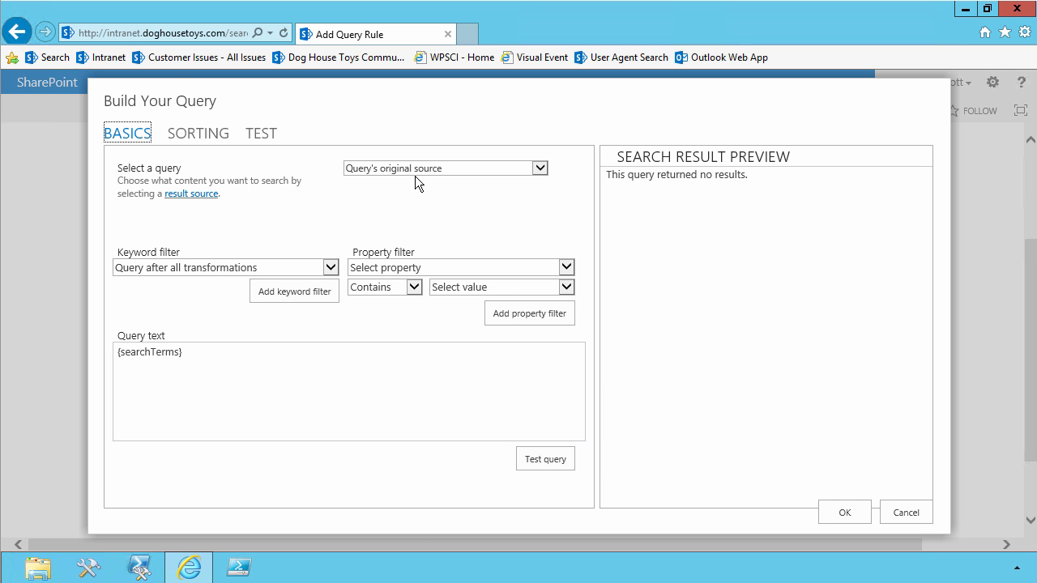
pyautogui.click(323, 368)
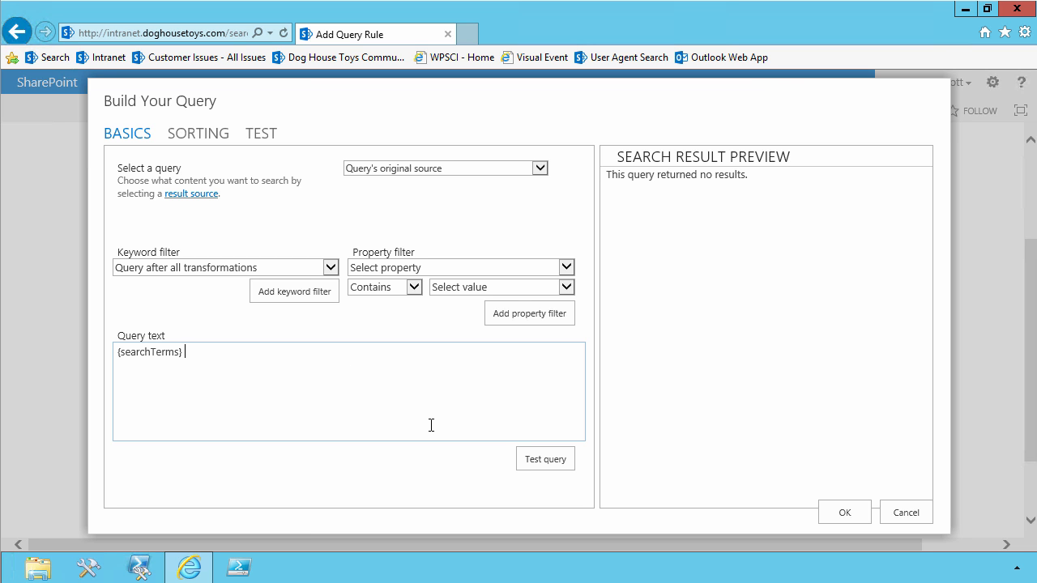
pyautogui.write('path:')
pyautogui.write('http://intranet.doghousetoys.com/IT/Lists/FAQ/AllItems.aspx')
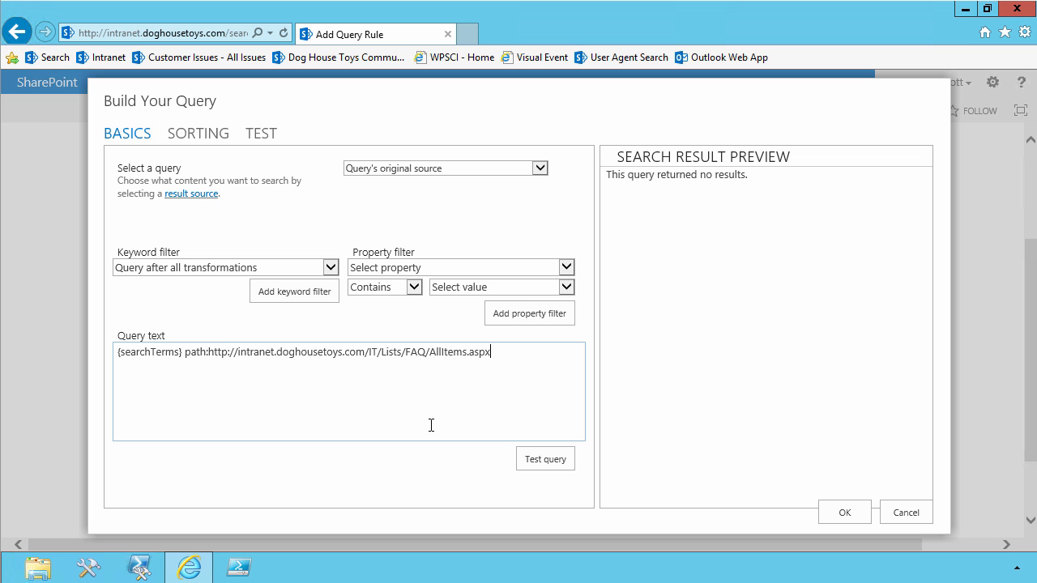
pyautogui.hotkey('ctrl', 'shift', 'Left')
pyautogui.hotkey('ctrl', 'shift', 'Left')
pyautogui.hotkey('ctrl', 'shift', 'Left')
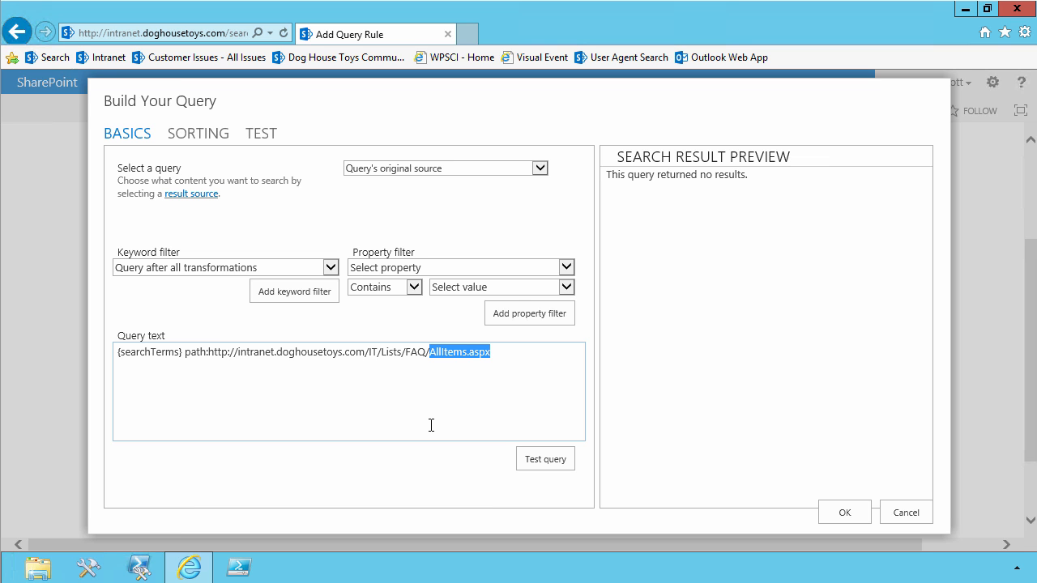
pyautogui.write('*')
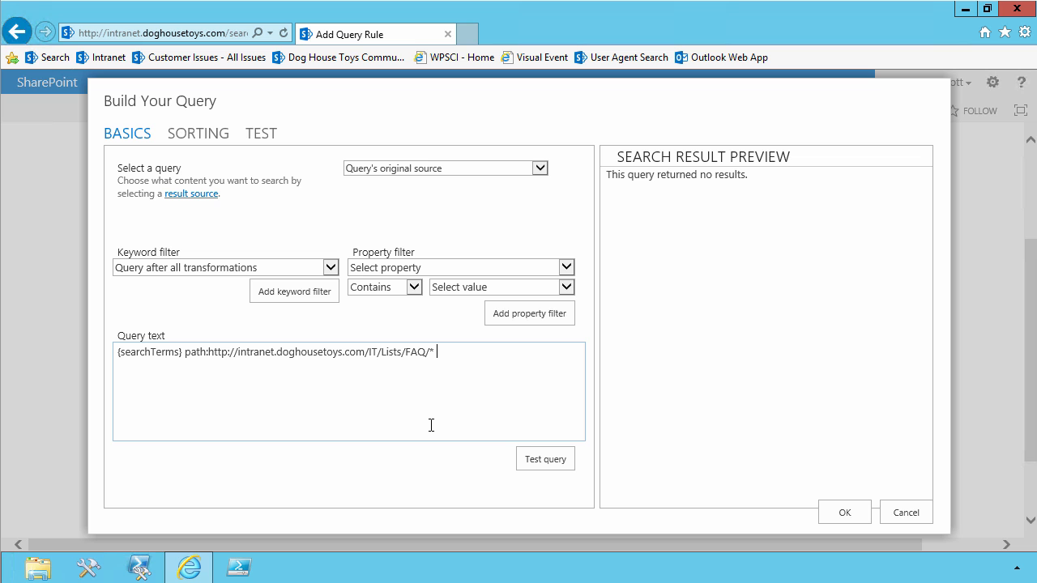
# Append AND Title:{searchTerms} to the query text, reusing a copy of the existing {searchTerms} variable.
pyautogui.write('AND Title:')
pyautogui.hotkey('shift', 'Right')
pyautogui.hotkey('shift', 'Right')
pyautogui.hotkey('shift', 'Right')
pyautogui.hotkey('shift', 'Right')
pyautogui.hotkey('shift', 'Right')
pyautogui.hotkey('shift', 'Right')
pyautogui.hotkey('shift', 'Right')
pyautogui.hotkey('shift', 'Right')
pyautogui.hotkey('shift', 'Right')
pyautogui.hotkey('shift', 'Right')
pyautogui.hotkey('shift', 'Right')
pyautogui.hotkey('shift', 'Right')
pyautogui.hotkey('shift', 'Right')
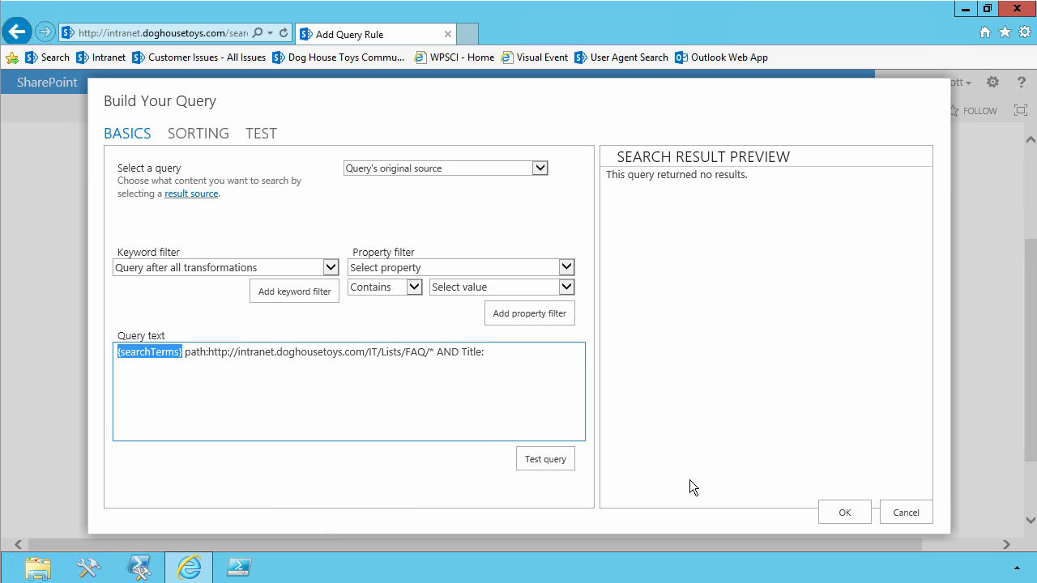
pyautogui.hotkey('ctrl', 'c')
pyautogui.press('End')
pyautogui.hotkey('ctrl', 'v')
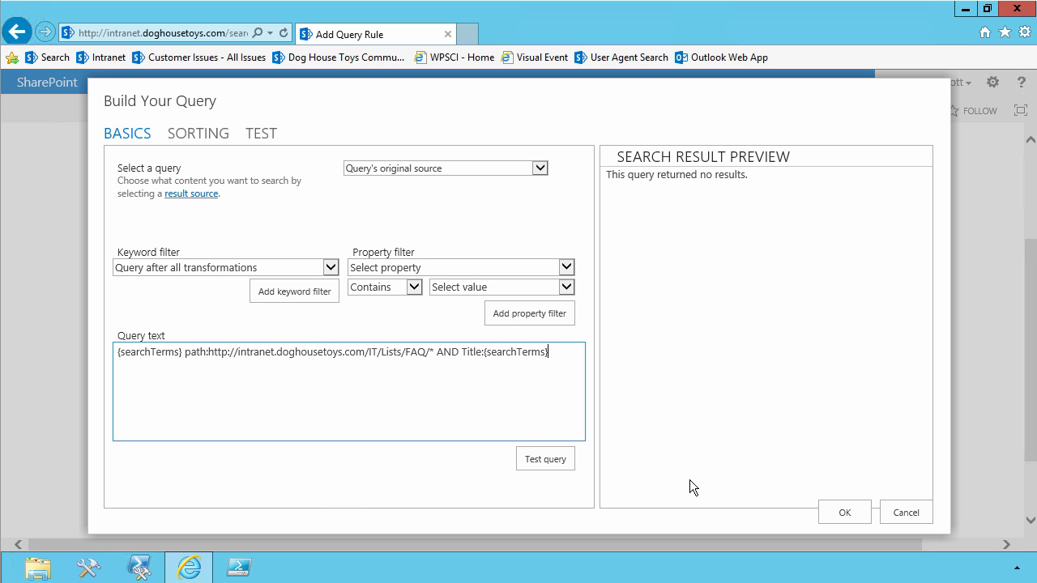
# Wrap the path and title conditions in curly braces beginning with ?XRANK(cb 100), leaving the first {searchTerms} outside.
pyautogui.write('}')
pyautogui.write('(')
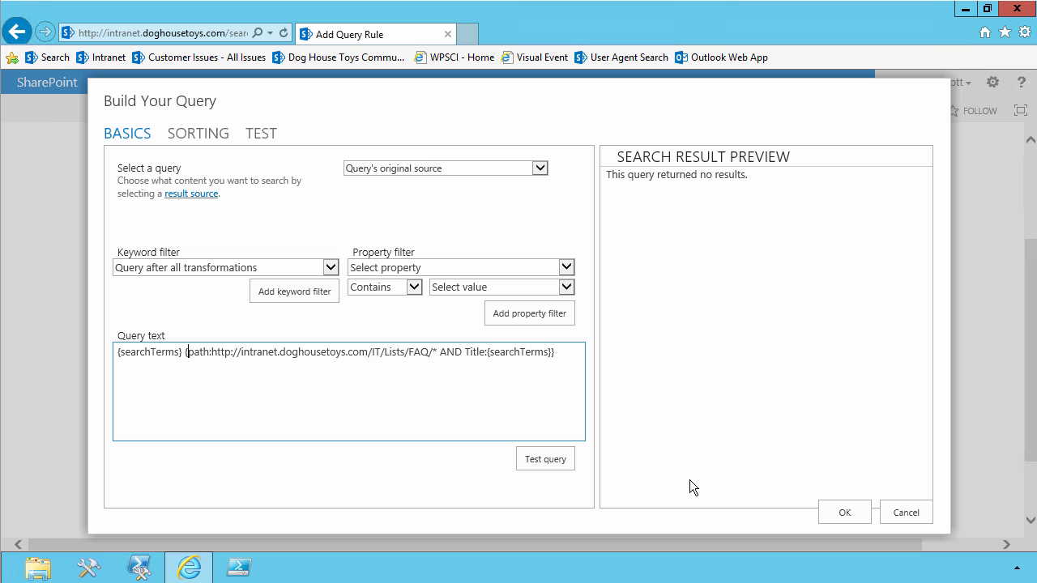
pyautogui.write('?')
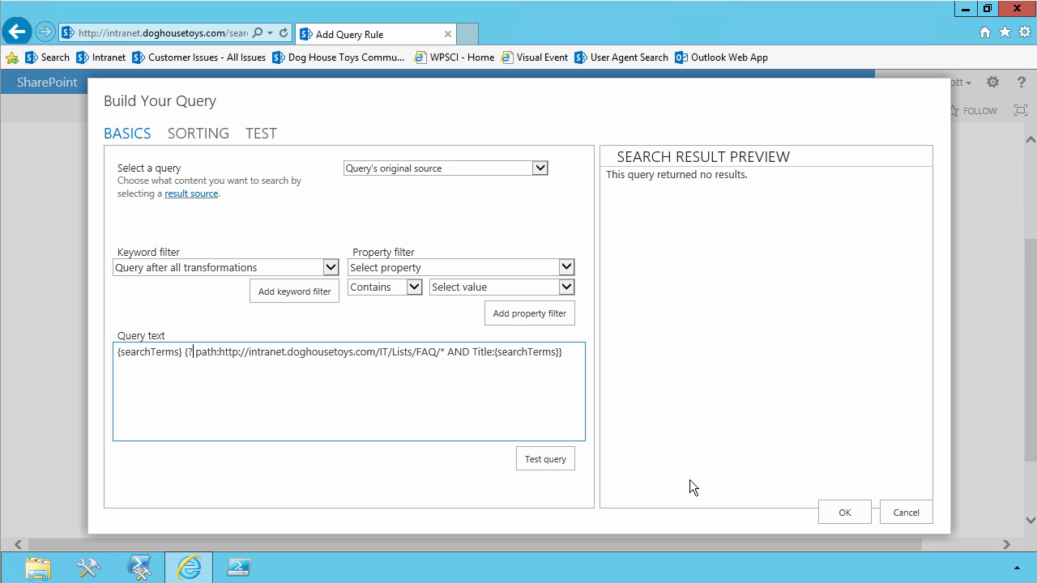
pyautogui.write('XRANK')
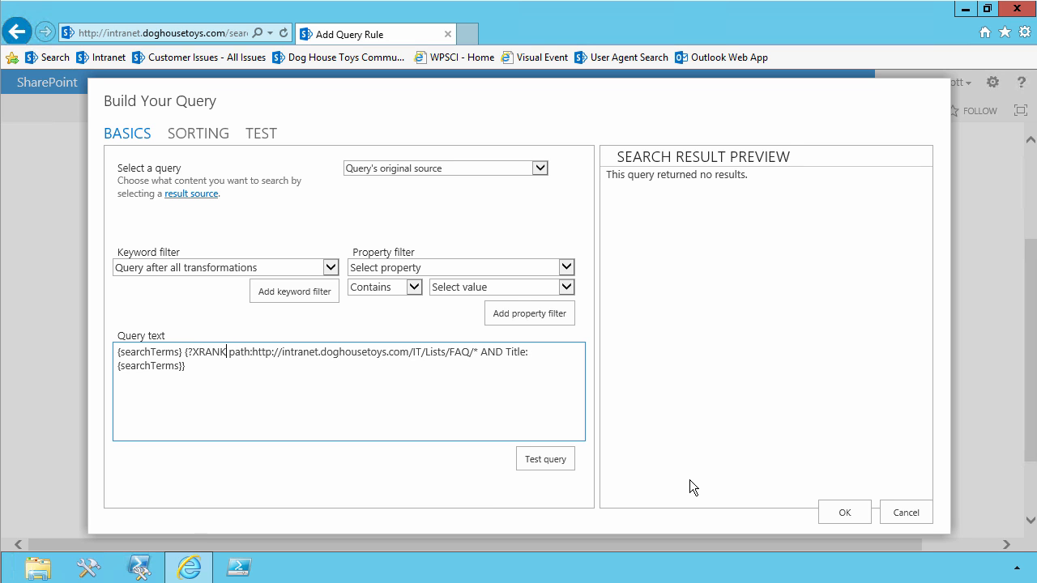
pyautogui.write('(')
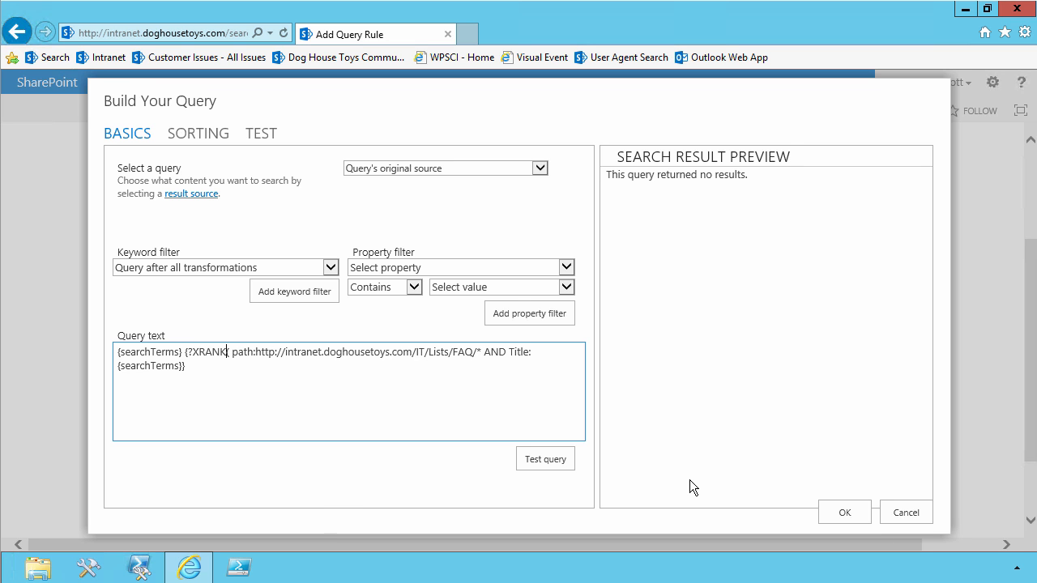
pyautogui.write('cb')
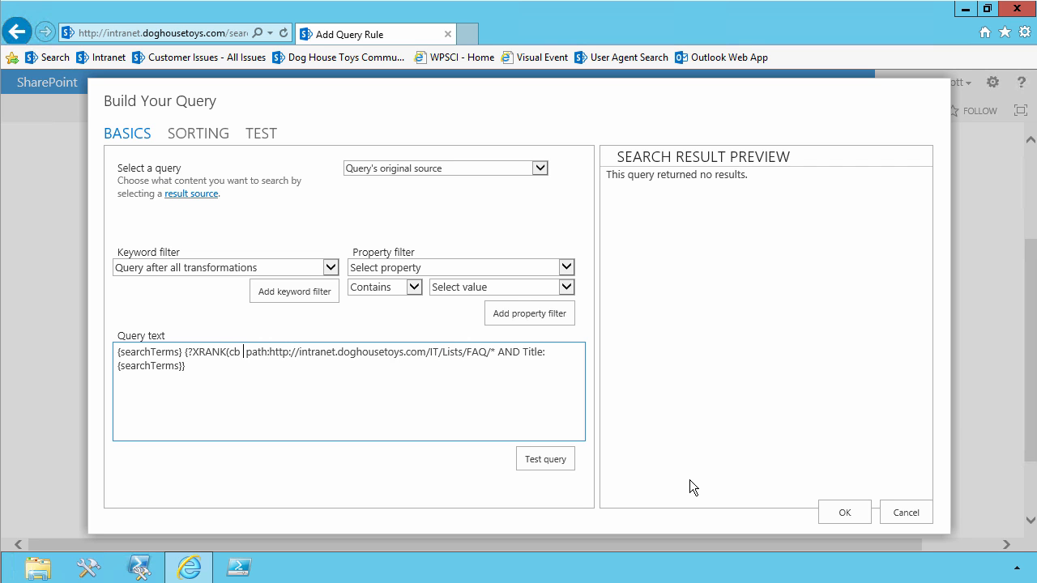
pyautogui.write(' 100)')
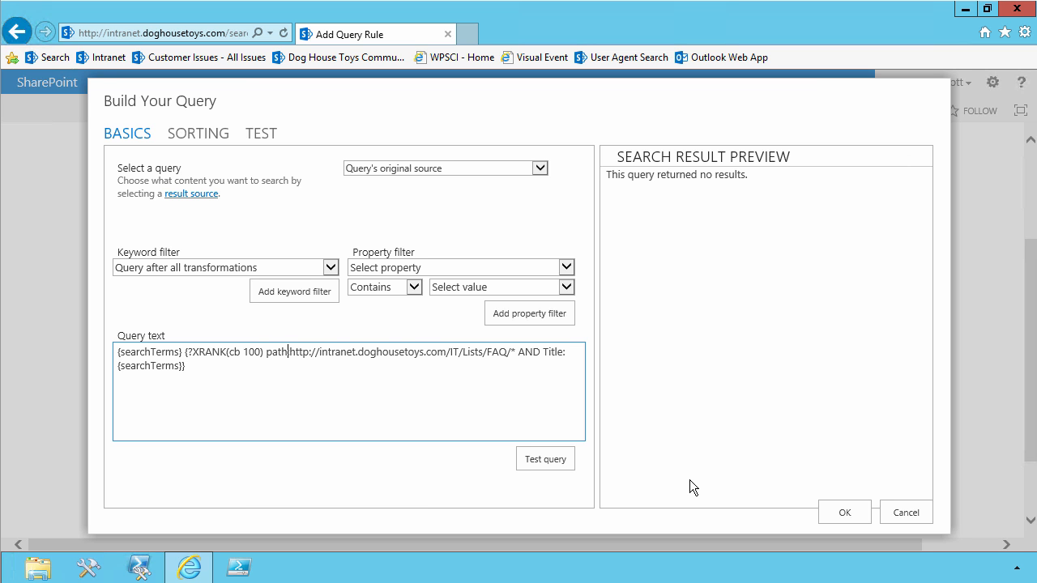
# Enclose the FAQ list address in the path condition in quotation marks, including its trailing asterisk.
pyautogui.write(':"')
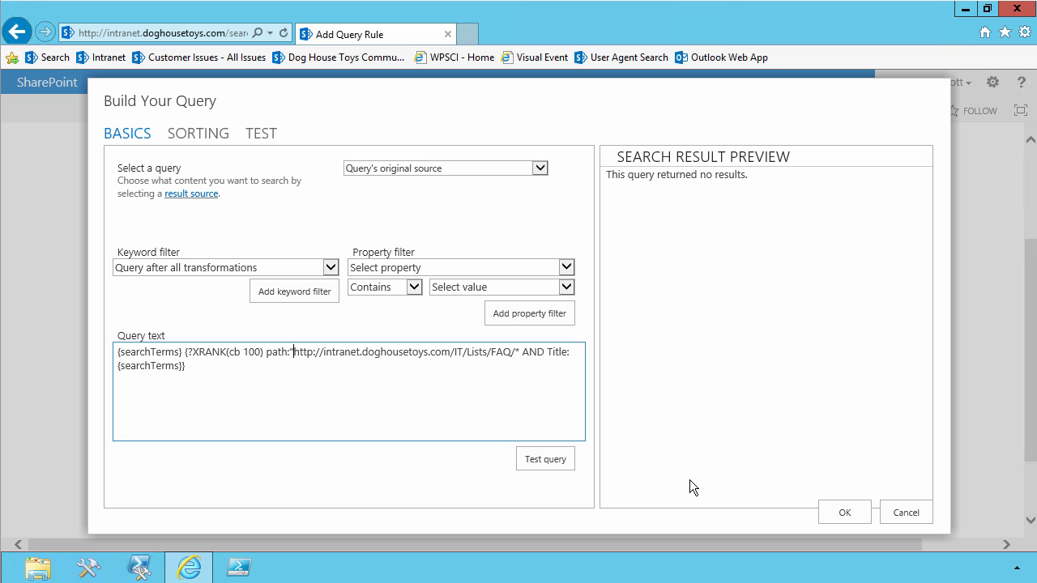
pyautogui.press('BackSpace')
pyautogui.write('*')
# Test the query with Austin as the {searchTerms} value, showing the additional template variables and query text.
pyautogui.click(531, 459)
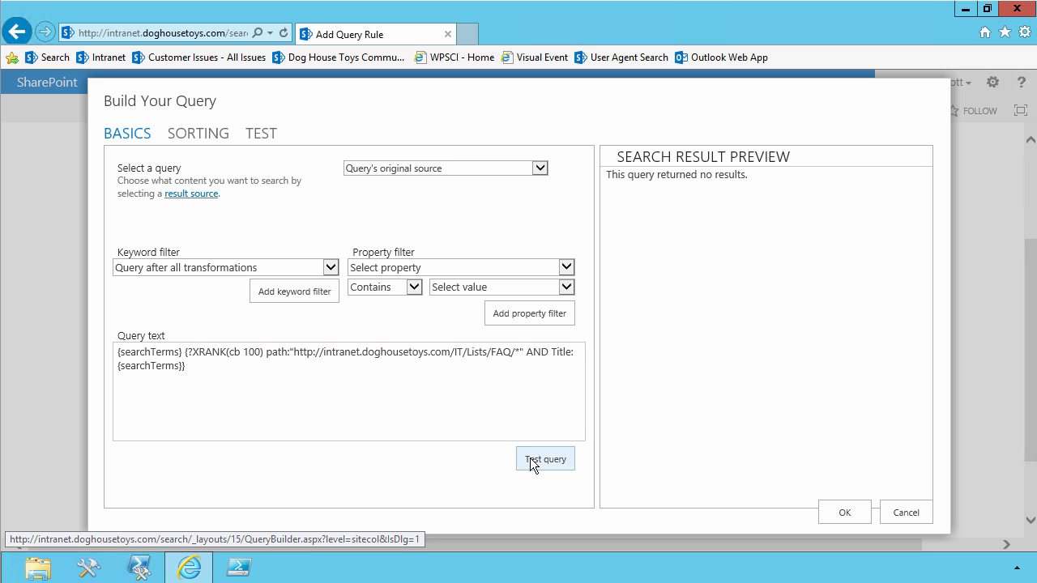
pyautogui.click(264, 138)
pyautogui.click(546, 163)
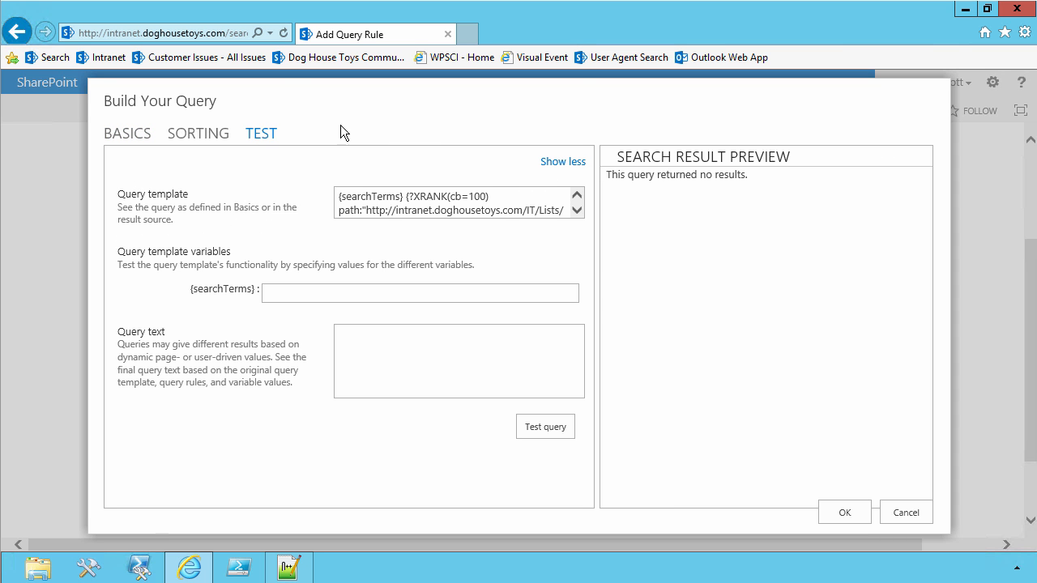
pyautogui.write('Austin')
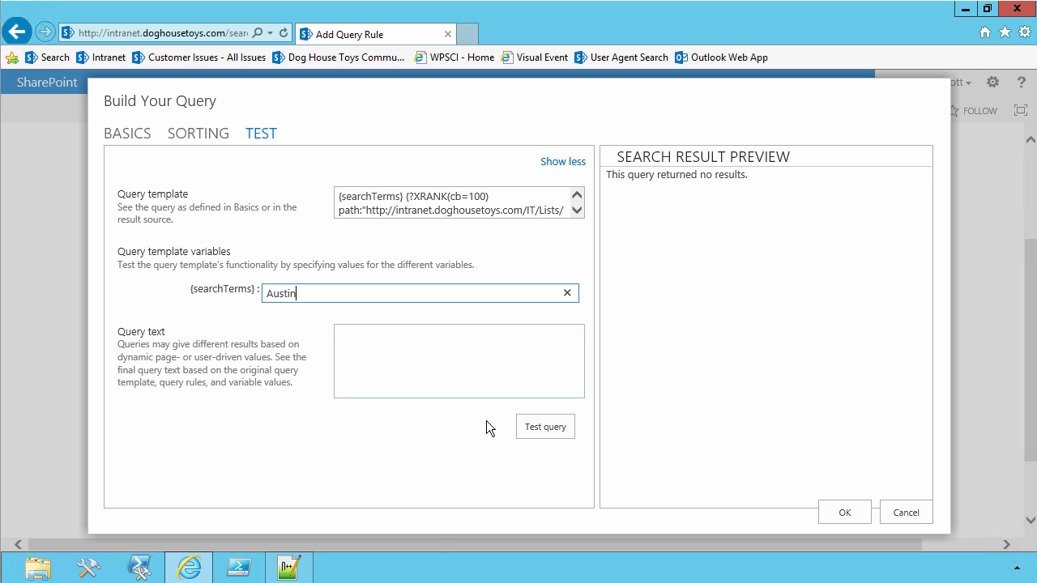
pyautogui.click(532, 428)
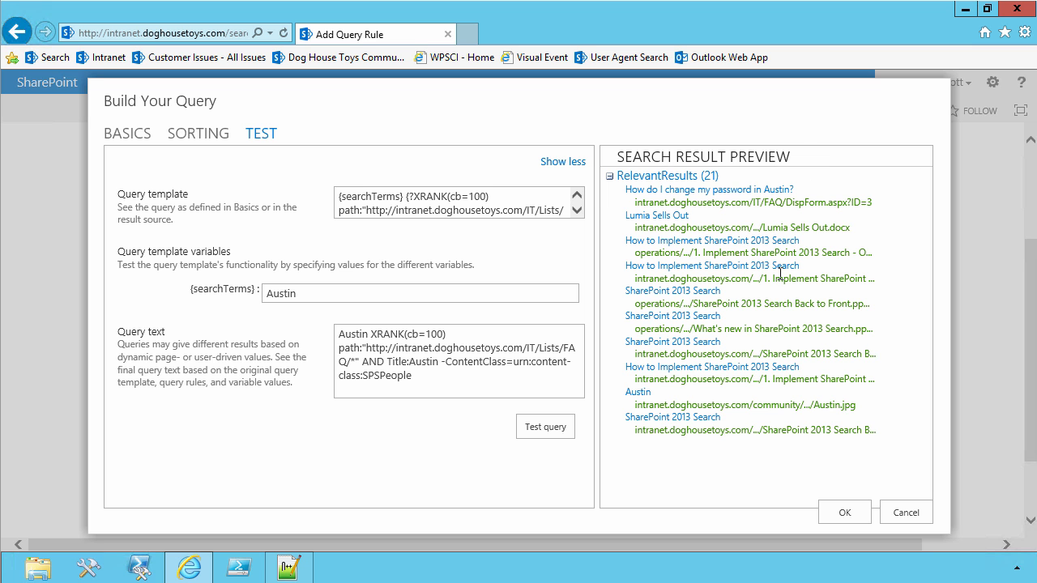
# Accept the changed ranked results query and save the FAQ Boost rule.
pyautogui.click(835, 509)
pyautogui.scroll(-1, 737, 502)
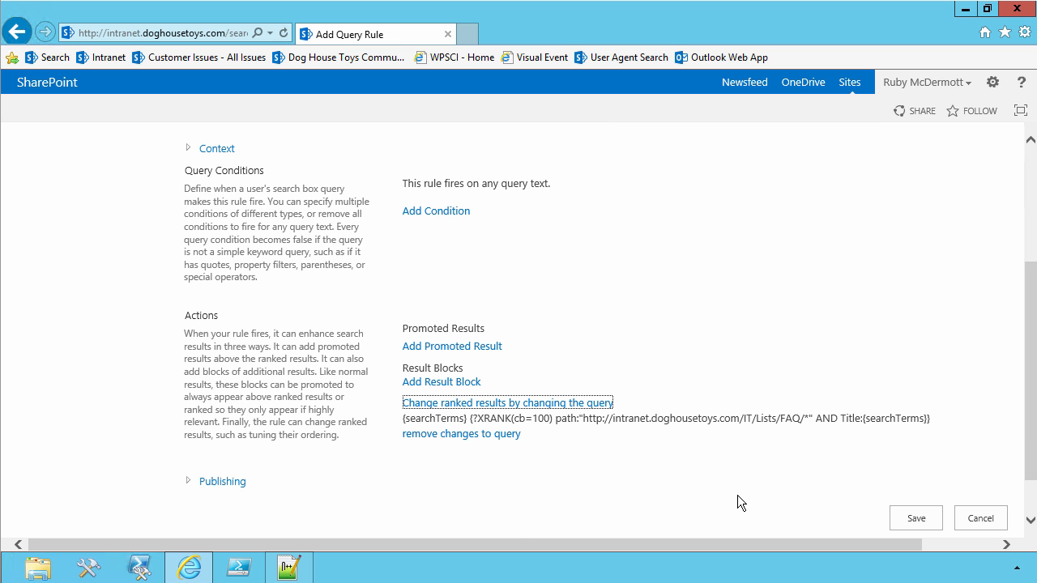
pyautogui.click(921, 519)
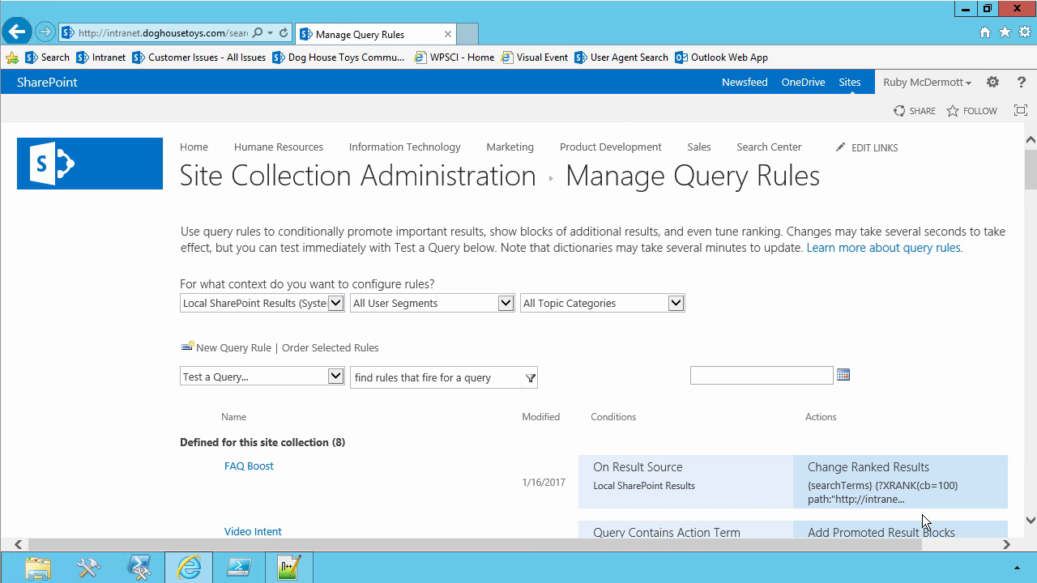
# Return to the Search Center, search for Austin and preview the first result.
pyautogui.click(43, 164)
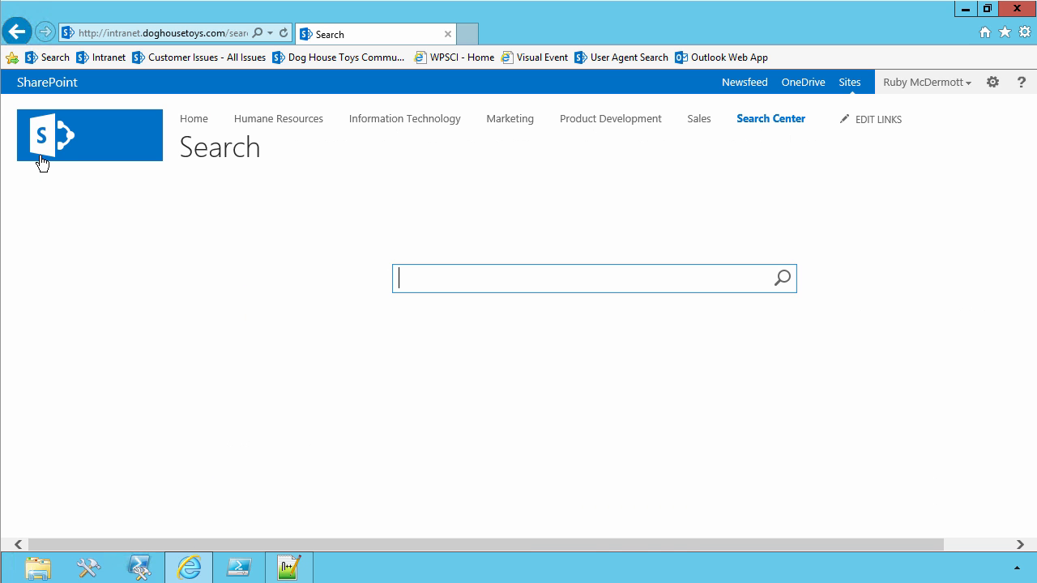
pyautogui.write('Austin')
pyautogui.press('Return')
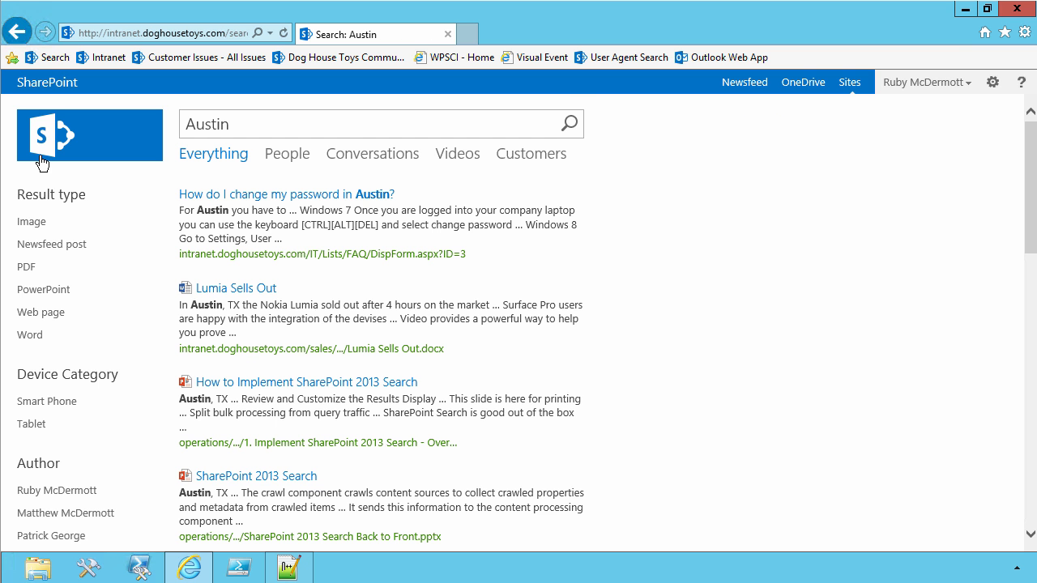
pyautogui.moveTo(373, 280)
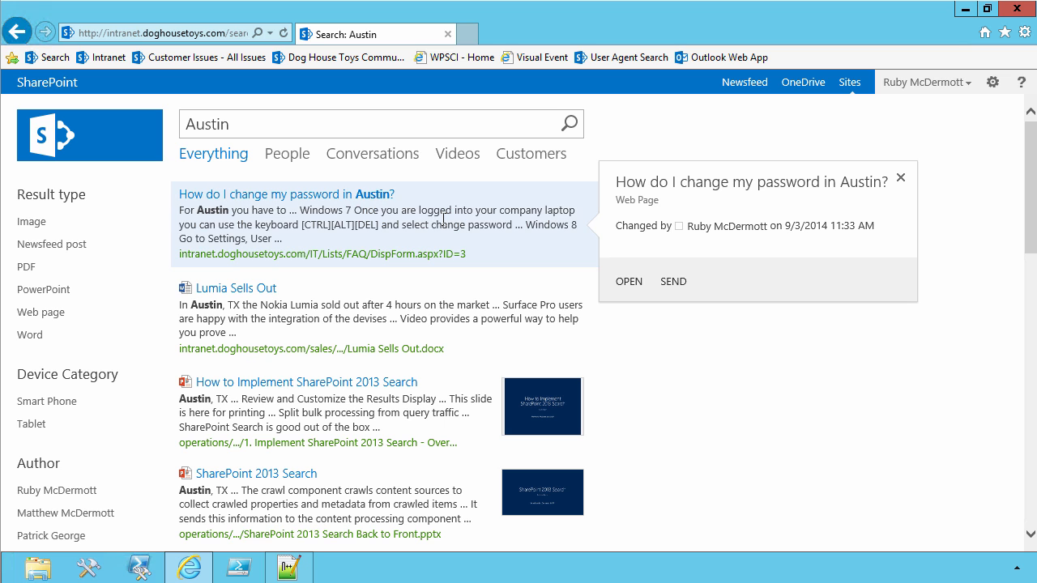